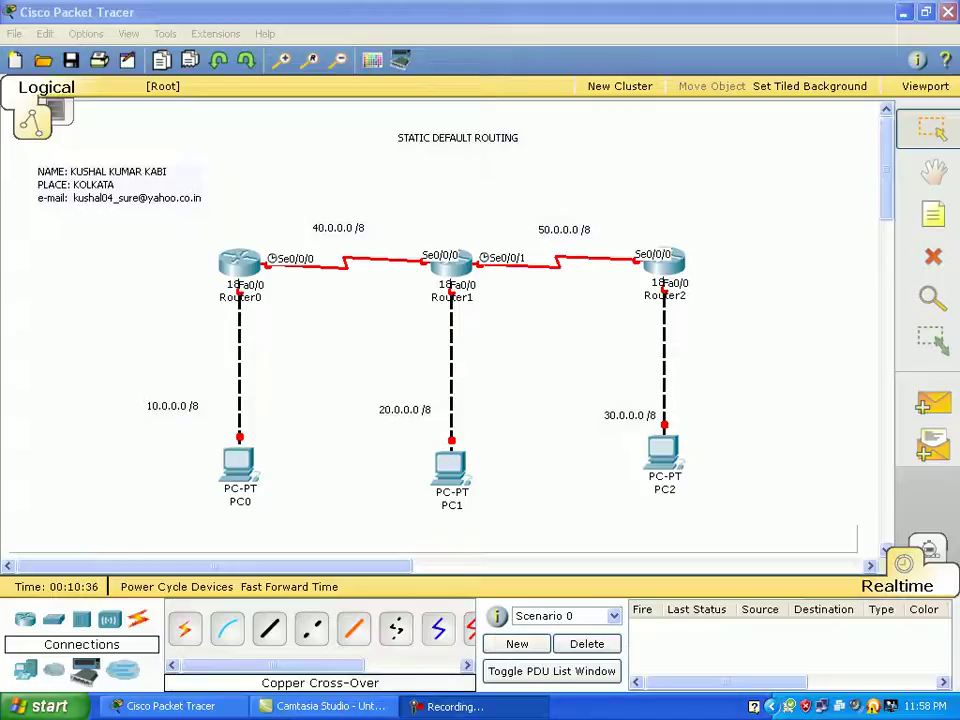
{"action": "left_click_drag", "start_coordinate": [257, 161], "coordinate": [269, 389]}
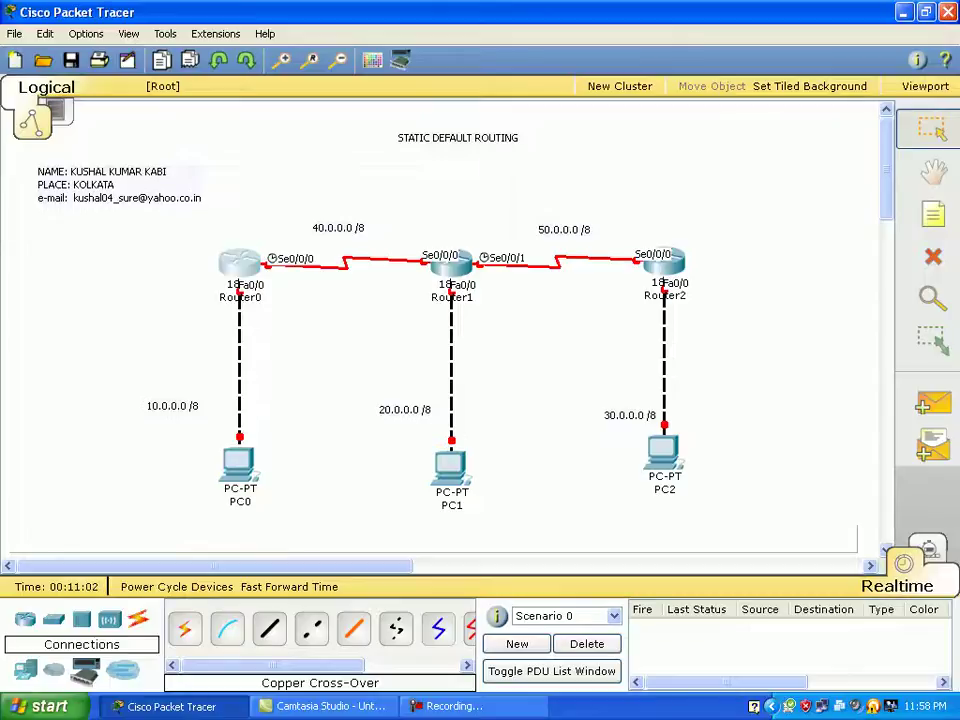
{"action": "left_click_drag", "start_coordinate": [208, 240], "coordinate": [263, 297]}
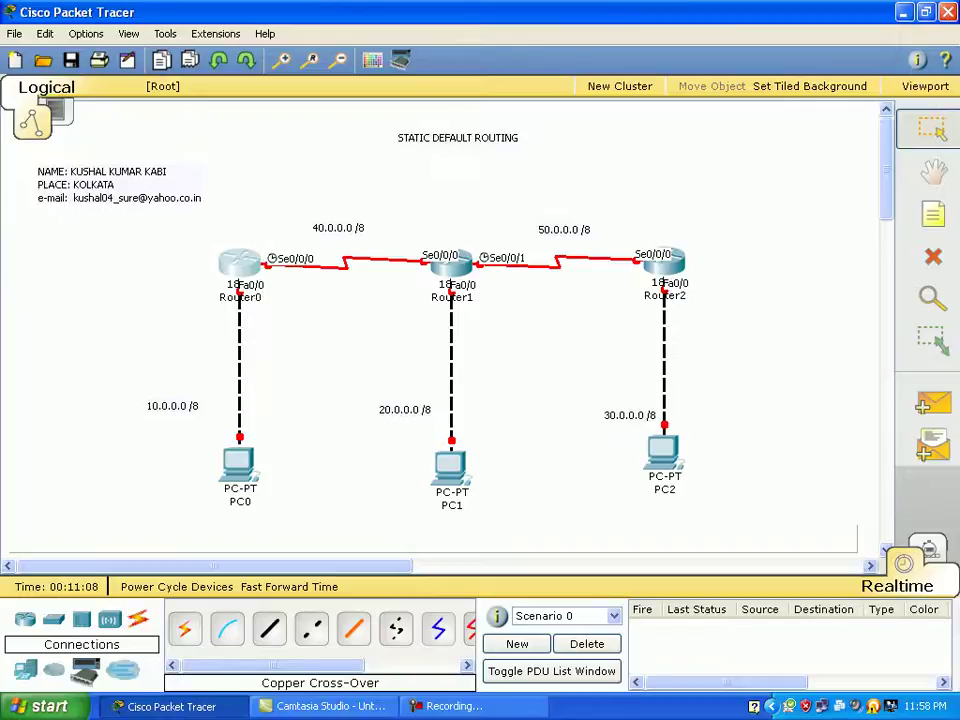
{"action": "left_click_drag", "start_coordinate": [277, 195], "coordinate": [686, 302]}
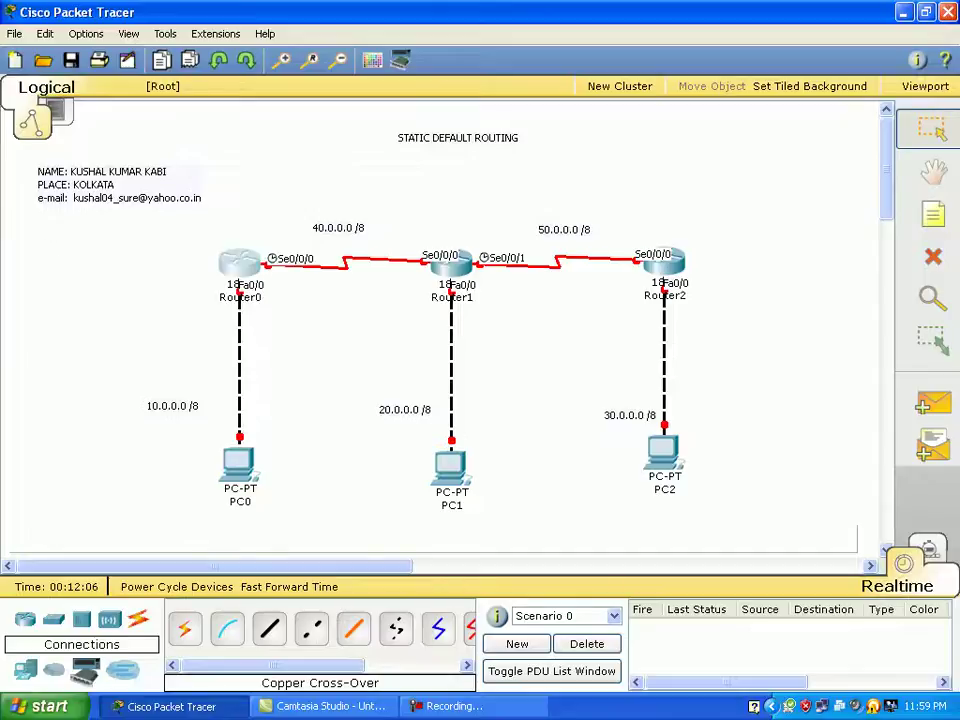
{"action": "left_click_drag", "start_coordinate": [415, 315], "coordinate": [481, 218]}
{"action": "left_click_drag", "start_coordinate": [481, 315], "coordinate": [487, 317]}
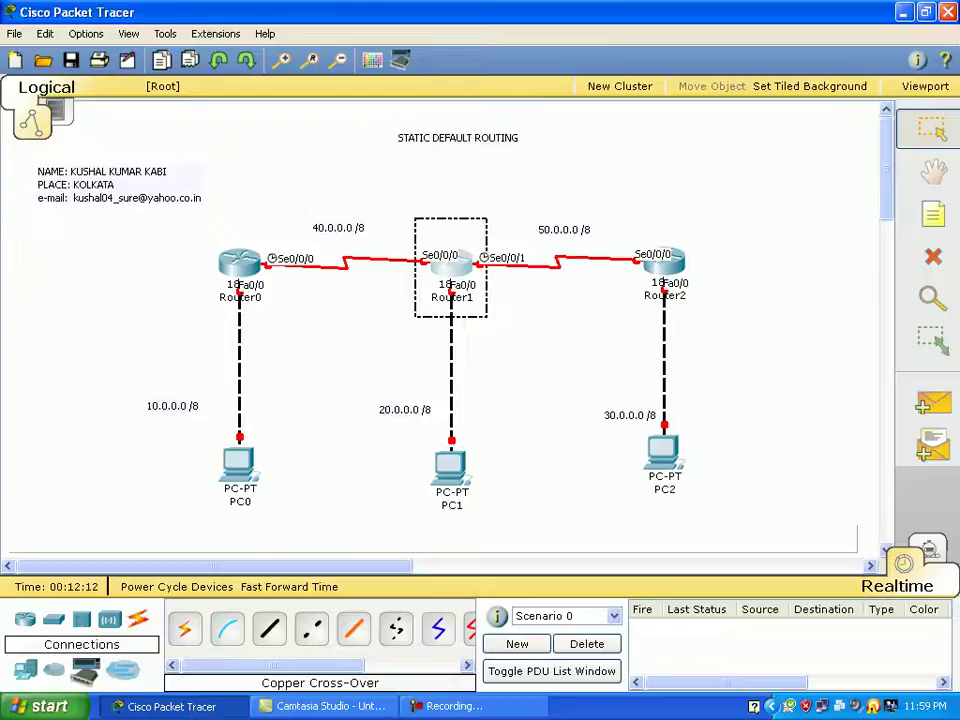
{"action": "left_click_drag", "start_coordinate": [487, 317], "coordinate": [487, 317]}
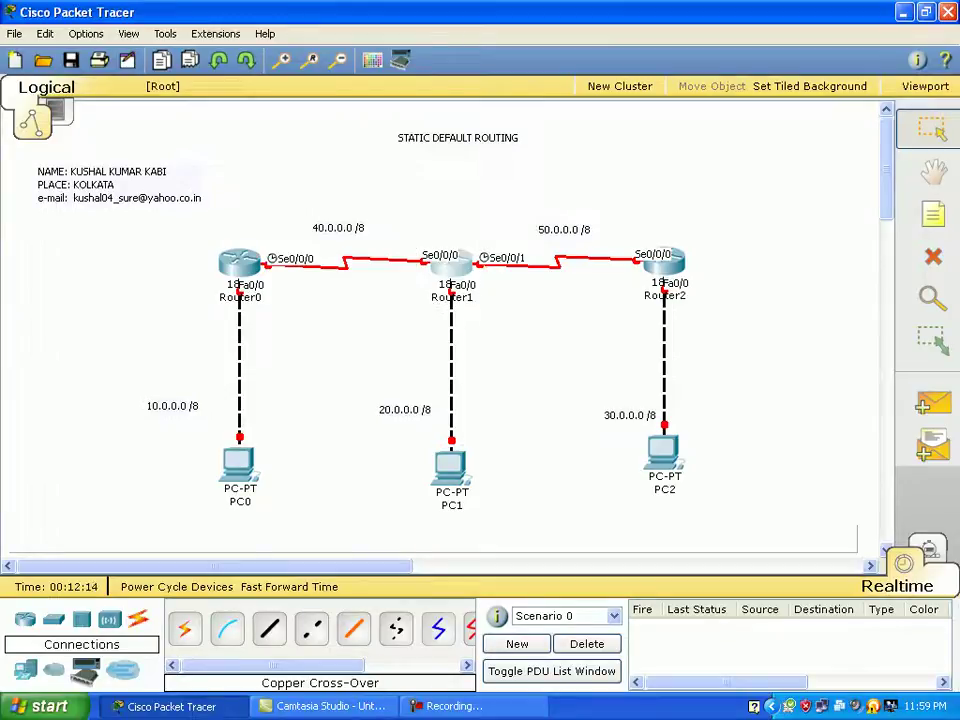
{"action": "left_click_drag", "start_coordinate": [253, 165], "coordinate": [258, 333]}
{"action": "left_click_drag", "start_coordinate": [641, 156], "coordinate": [660, 338]}
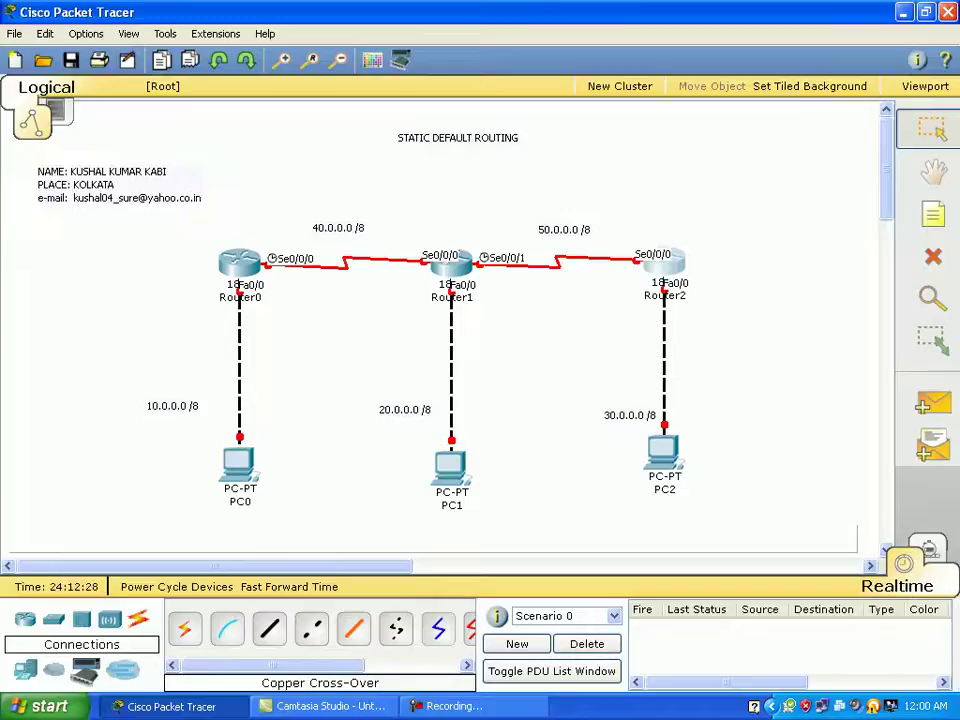
Open Router0's command line interface and decline the initial configuration dialog to reach the router prompt.
{"action": "left_click", "coordinate": [240, 265]}
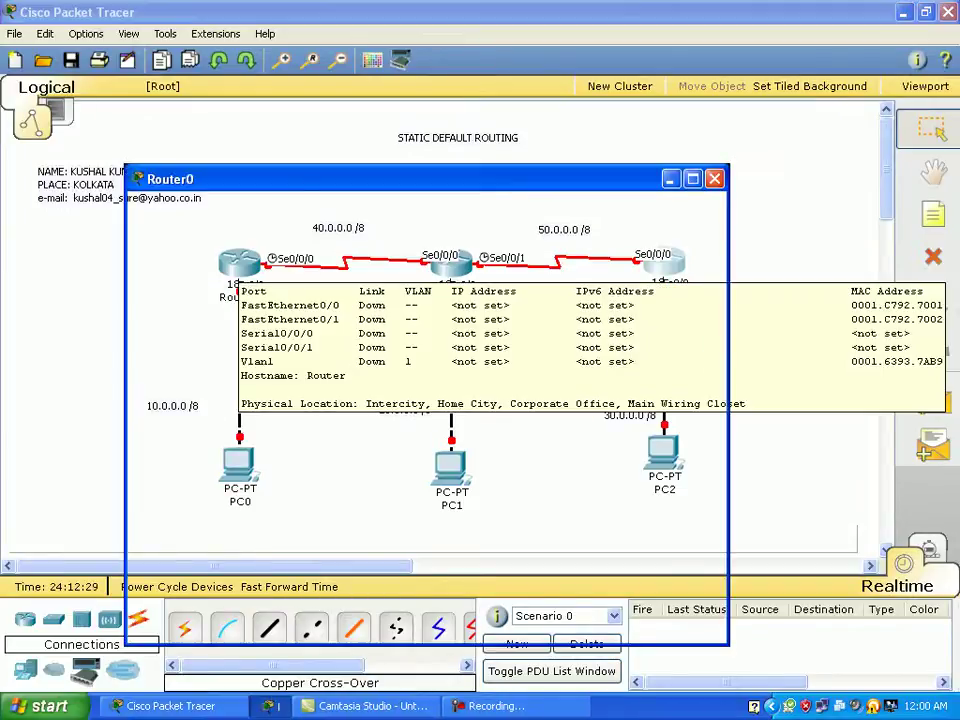
{"action": "left_click_drag", "start_coordinate": [200, 178], "coordinate": [456, 95]}
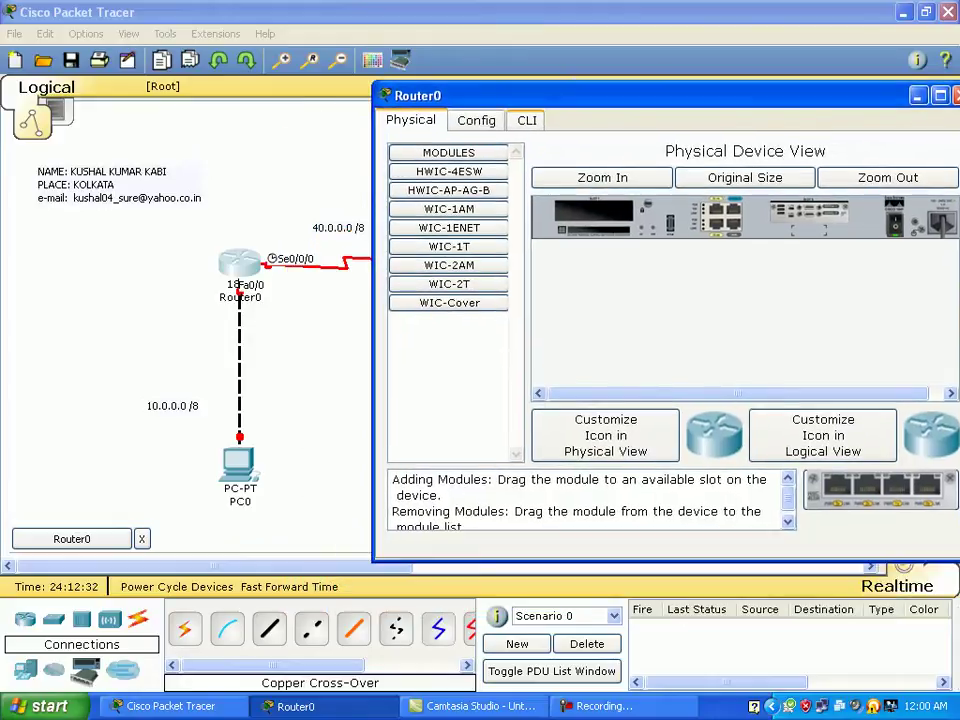
{"action": "left_click", "coordinate": [526, 120]}
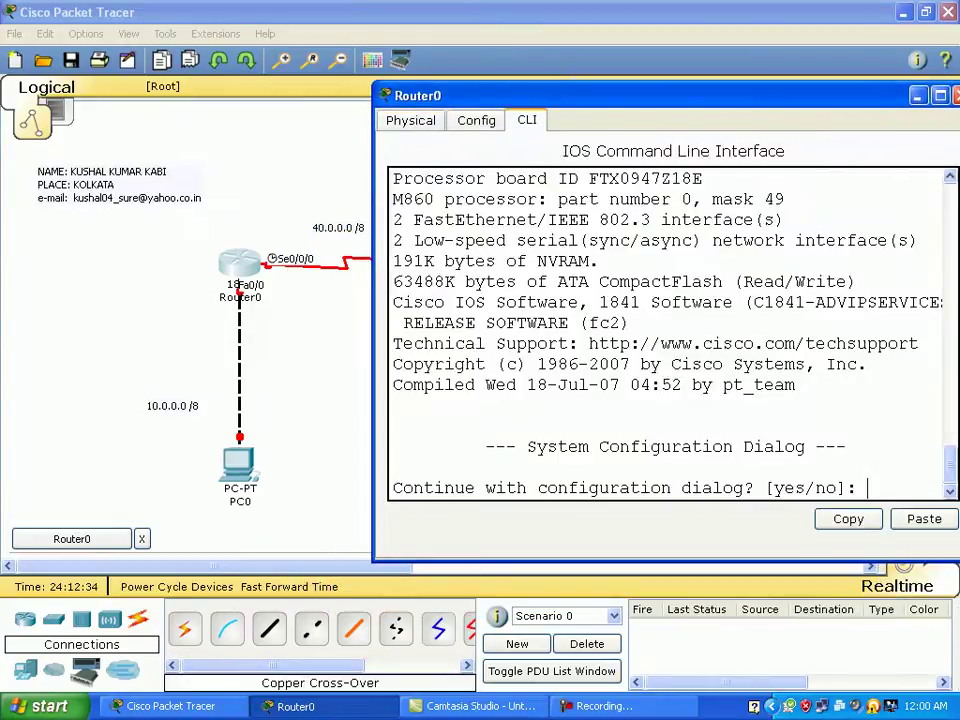
{"action": "type", "text": "N"}
{"action": "key", "text": "Return"}
{"action": "key", "text": "Return"}
{"action": "key", "text": "Return"}
{"action": "key", "text": "Return"}
{"action": "key", "text": "Return"}
Enter privileged mode and global configuration mode on Router0 with EN and CONF T.
{"action": "type", "text": "EN"}
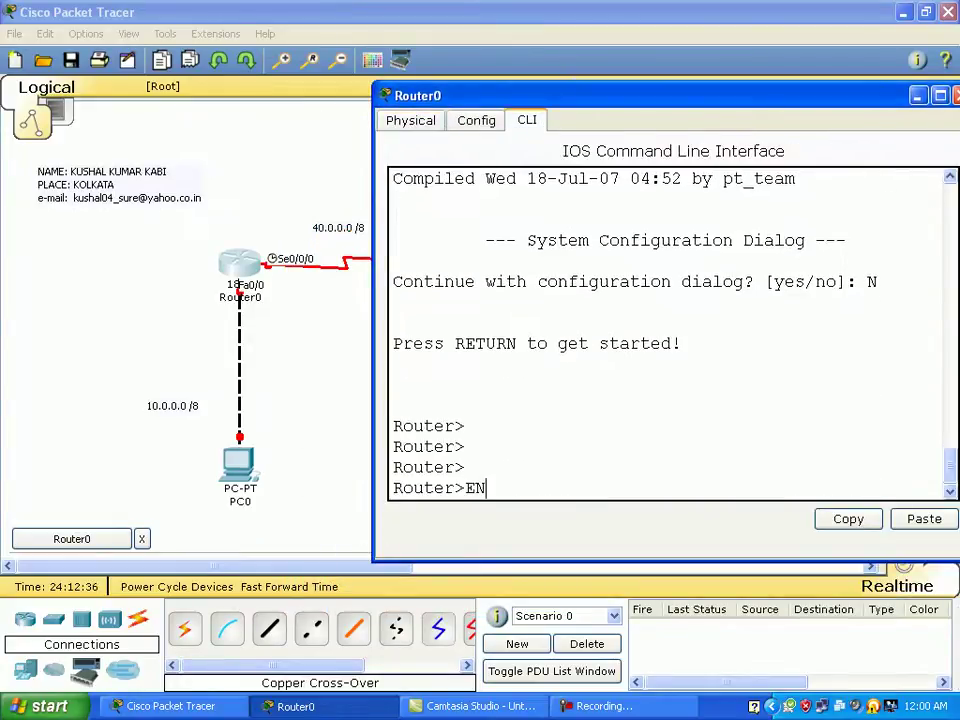
{"action": "key", "text": "Return"}
{"action": "type", "text": "CONF T"}
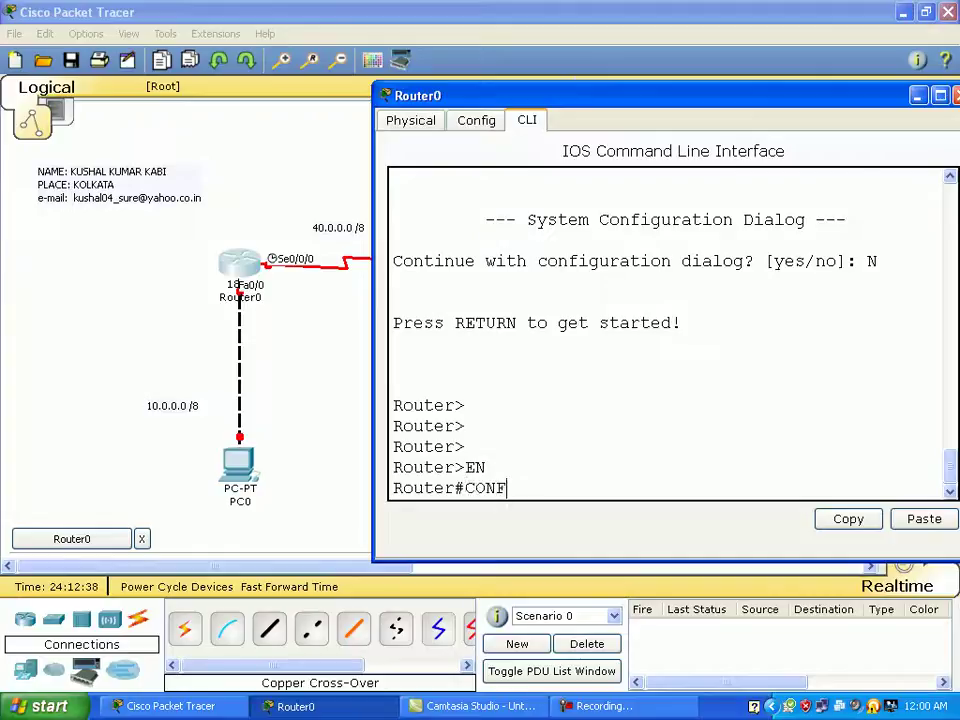
{"action": "key", "text": "Return"}
{"action": "key", "text": "Return"}
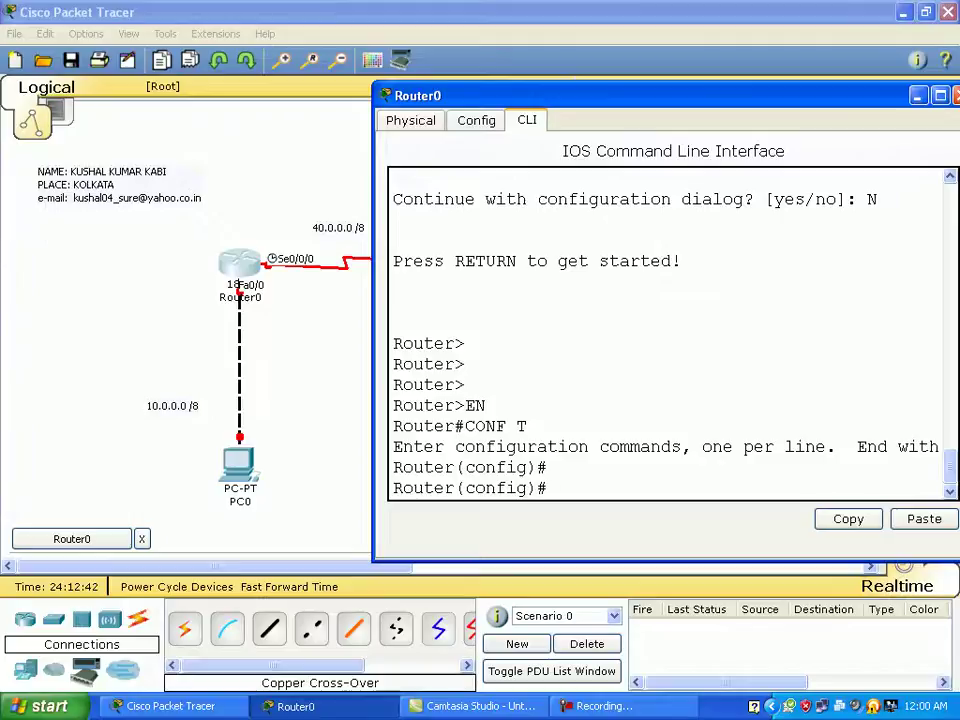
Assign IP address 10.0.0.1 with mask 255.0.0.0 to Router0's interface fa 0/0 and enable it with no shut.
{"action": "type", "text": "int fa 0/0"}
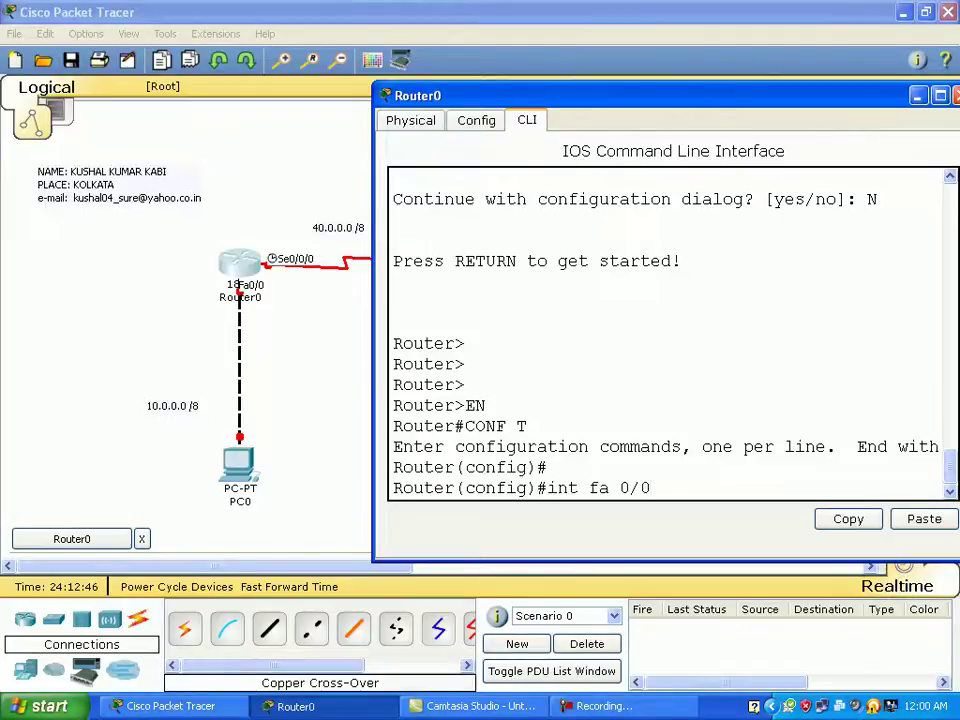
{"action": "key", "text": "Return"}
{"action": "type", "text": "ip add"}
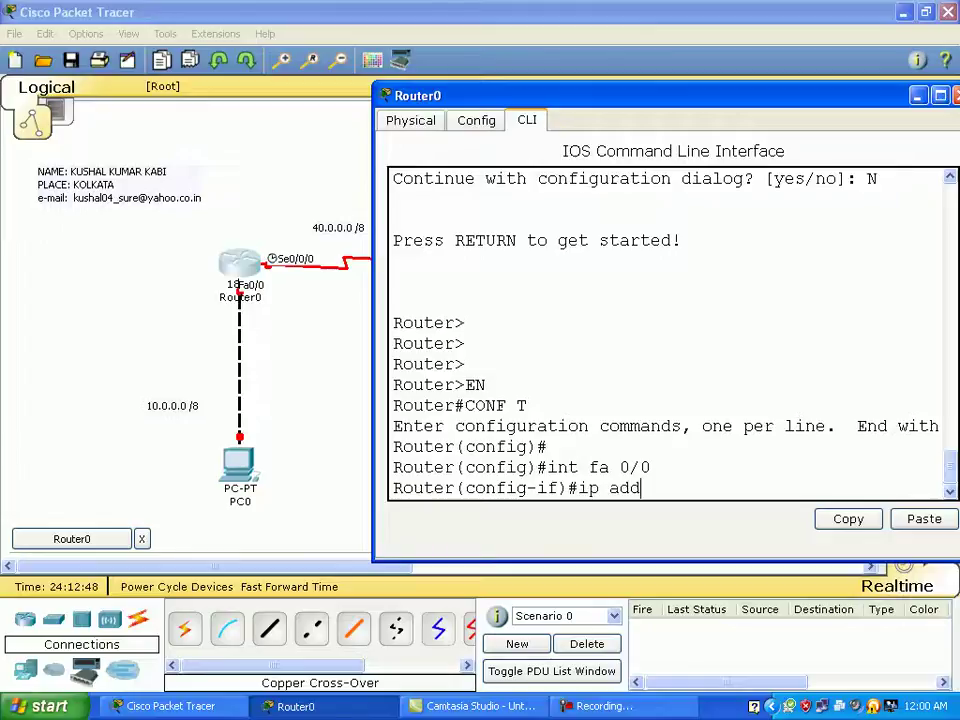
{"action": "type", "text": " 10.0.0.1"}
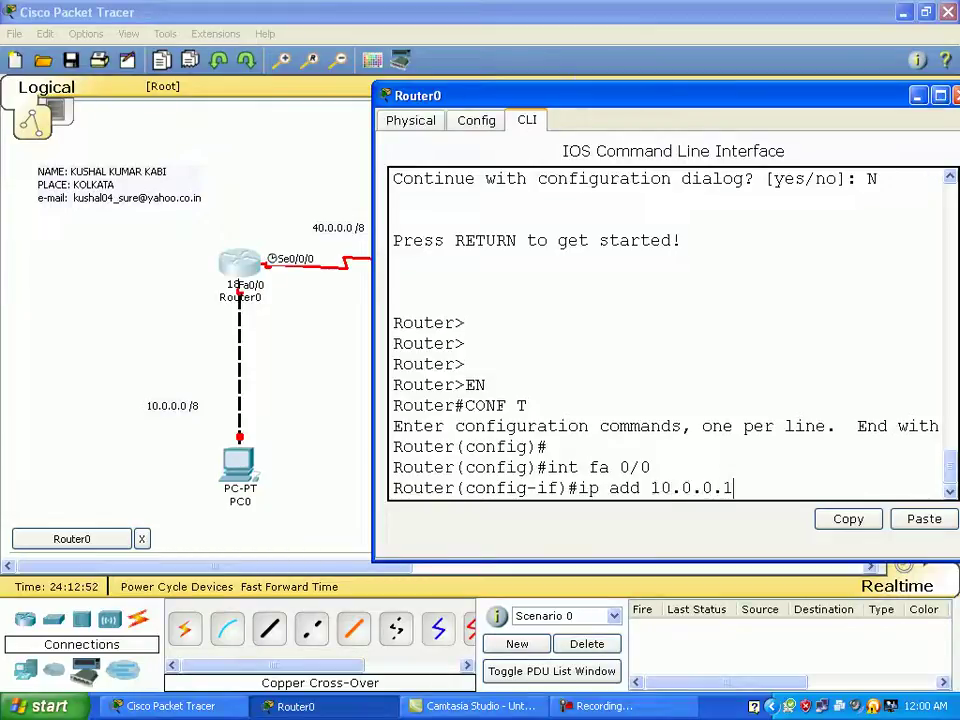
{"action": "type", "text": " 255."}
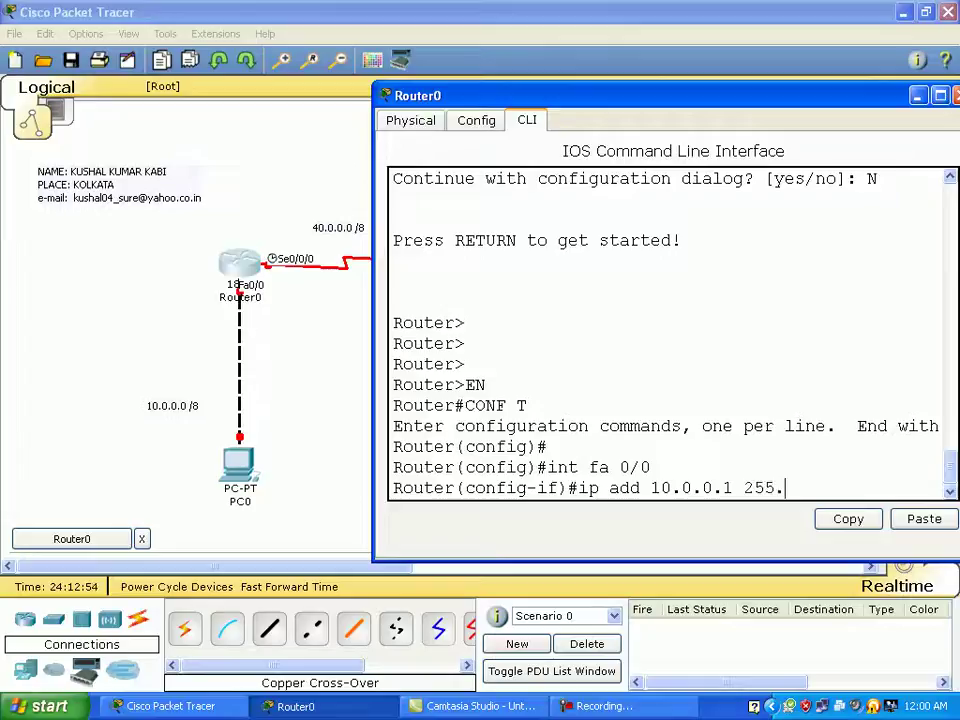
{"action": "type", "text": "0.0.0."}
{"action": "key", "text": "BackSpace"}
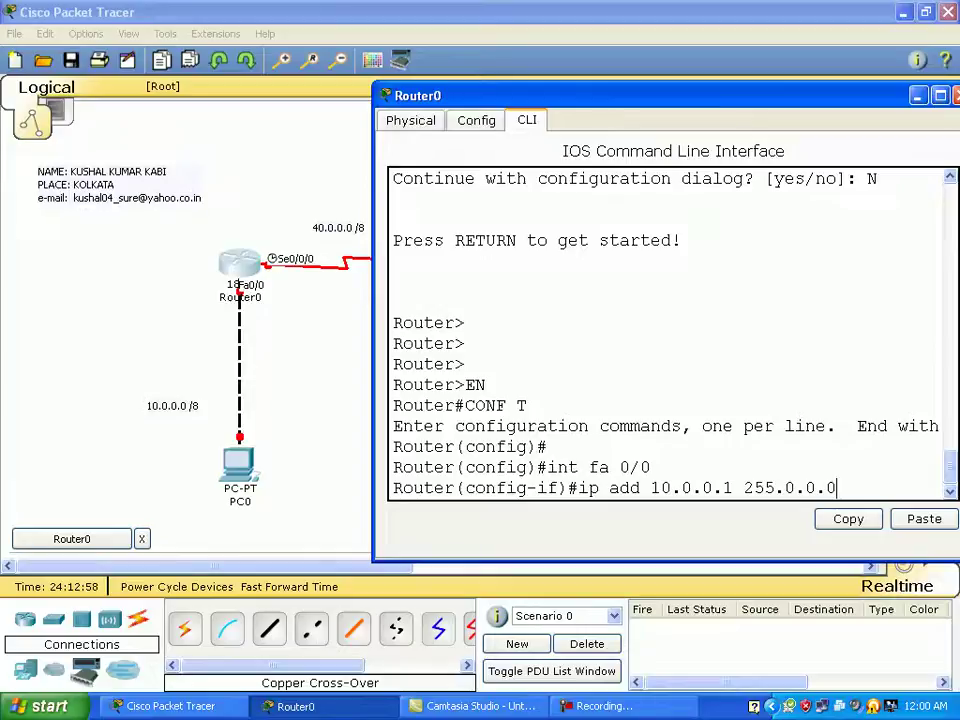
{"action": "key", "text": "Return"}
{"action": "type", "text": "no shut"}
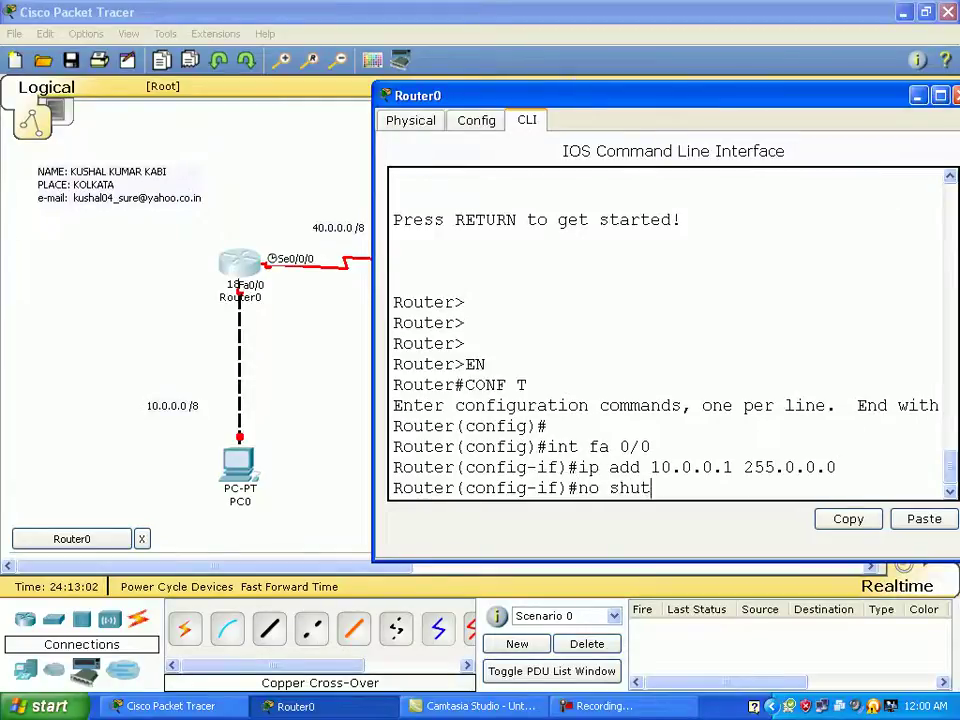
{"action": "key", "text": "Return"}
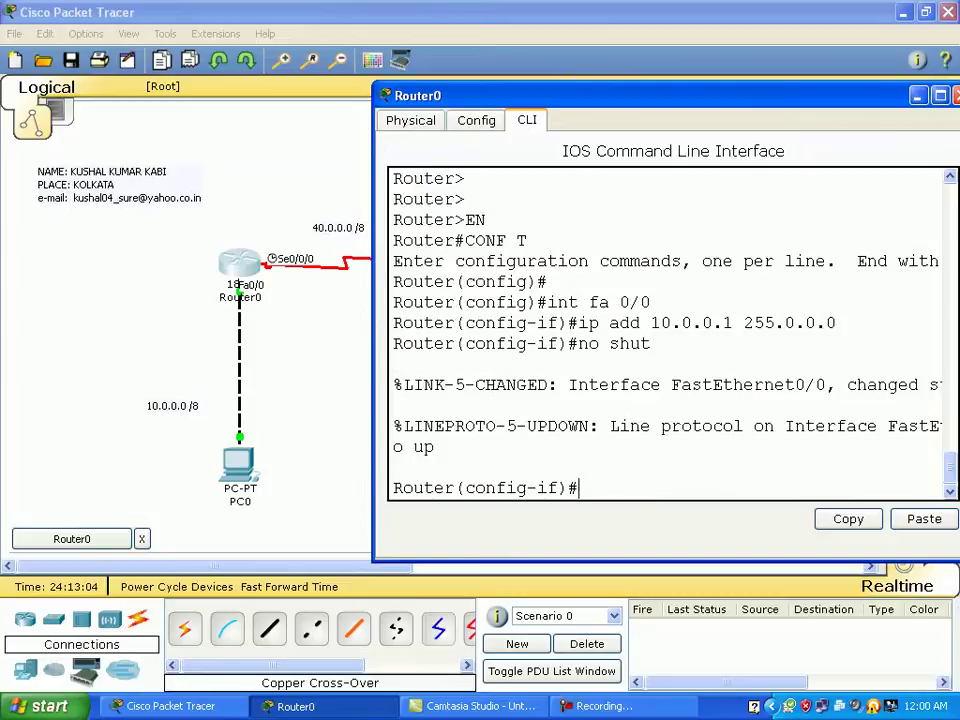
Assign IP address 40.0.0.1 with mask 255.0.0.0 to Router0's serial interface s 0/0/0.
{"action": "type", "text": "int s 0/0/0"}
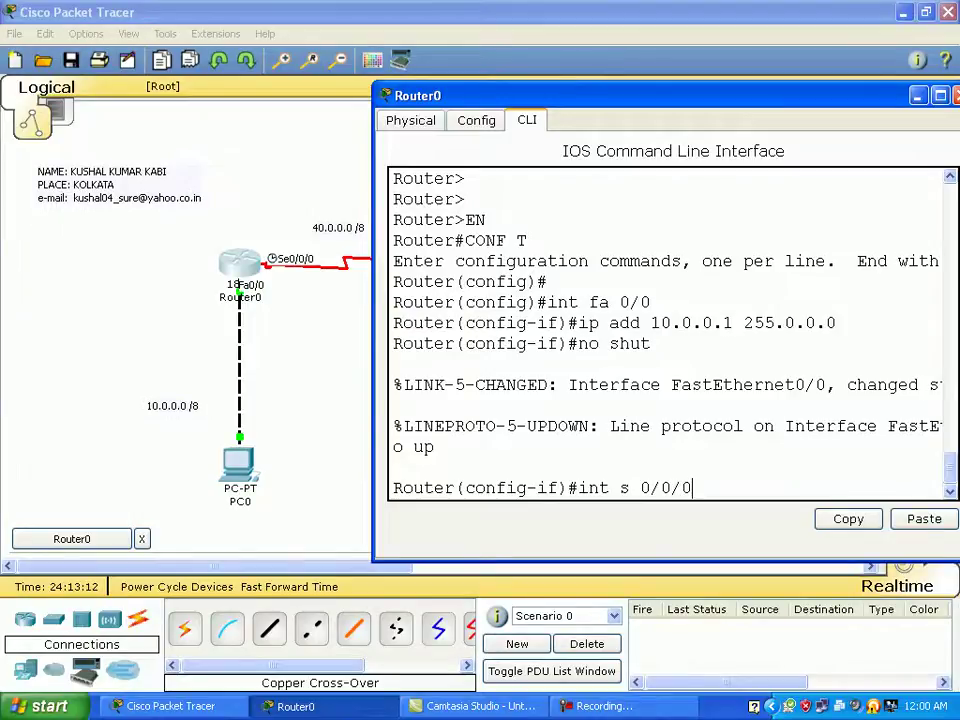
{"action": "key", "text": "Return"}
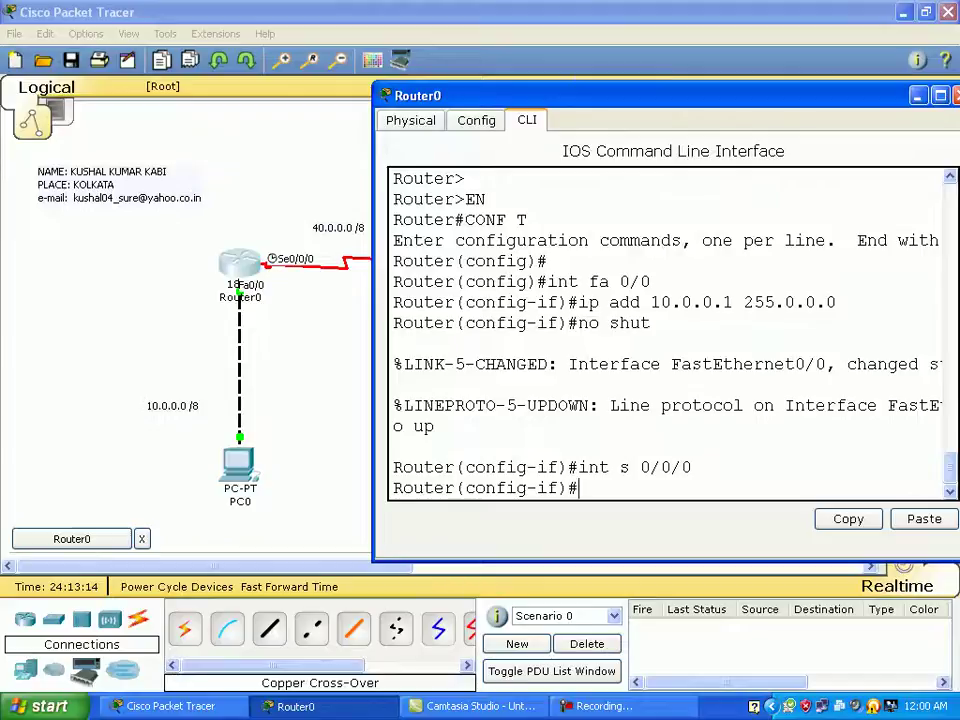
{"action": "type", "text": "ip add 4"}
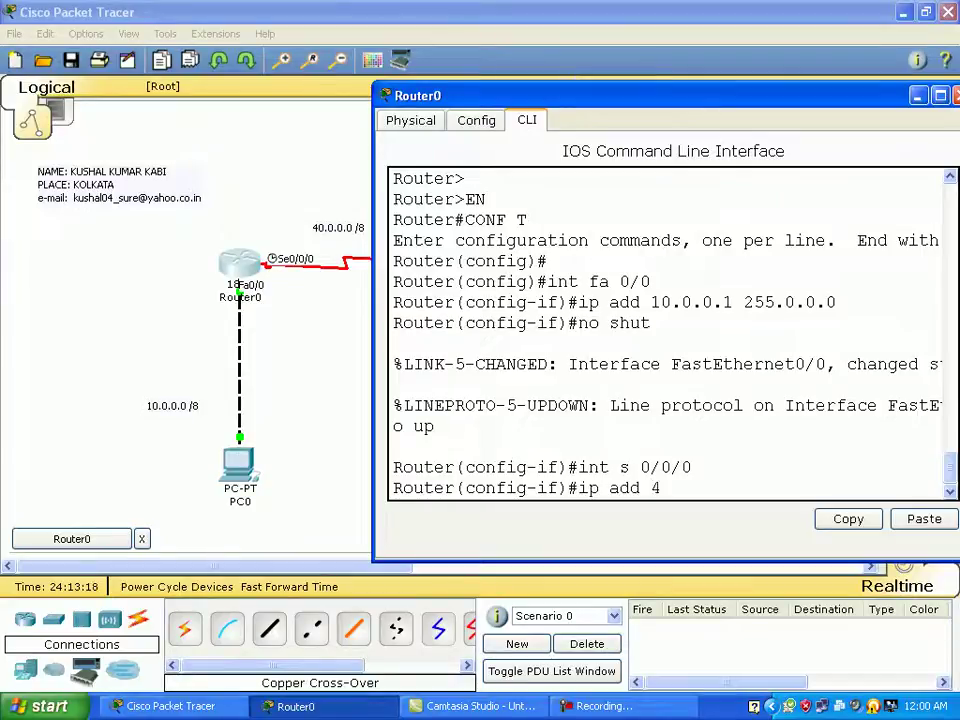
{"action": "type", "text": "0.0.0.1 255.0"}
{"action": "type", "text": ".0.0"}
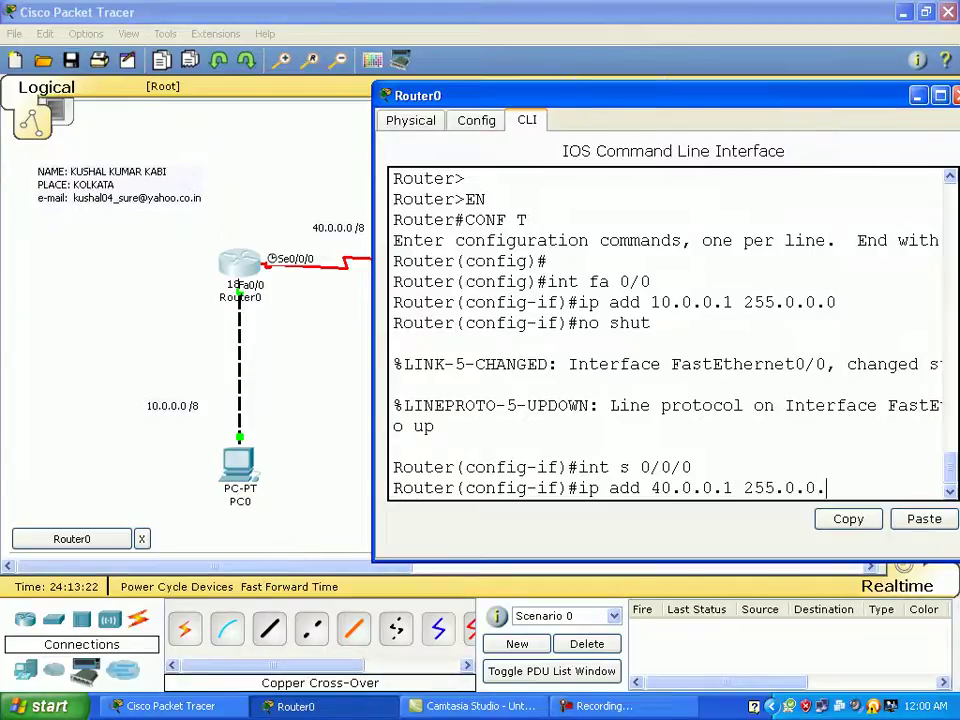
{"action": "key", "text": "Return"}
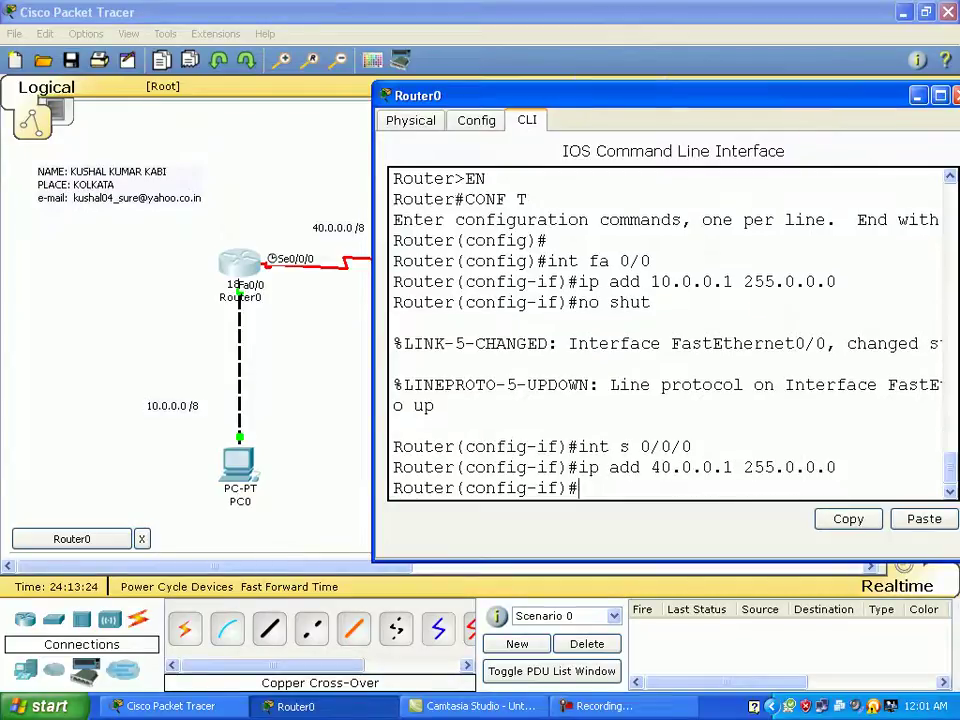
Set the clock rate of Router0's serial interface to 64000 and enable the interface with no shut.
{"action": "type", "text": "clock"}
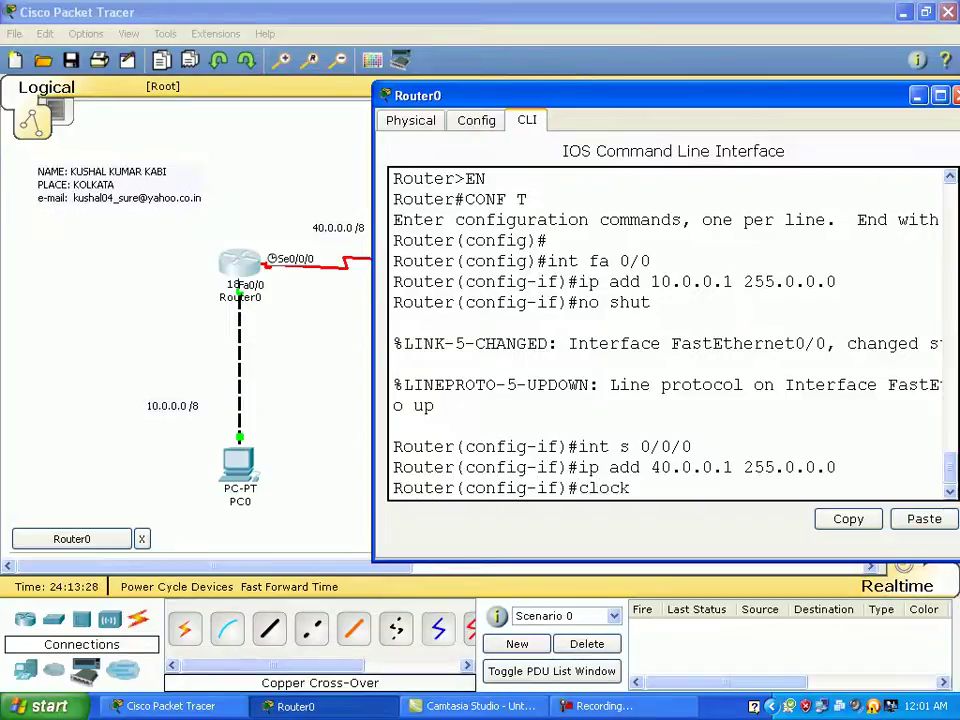
{"action": "type", "text": " rate 64000"}
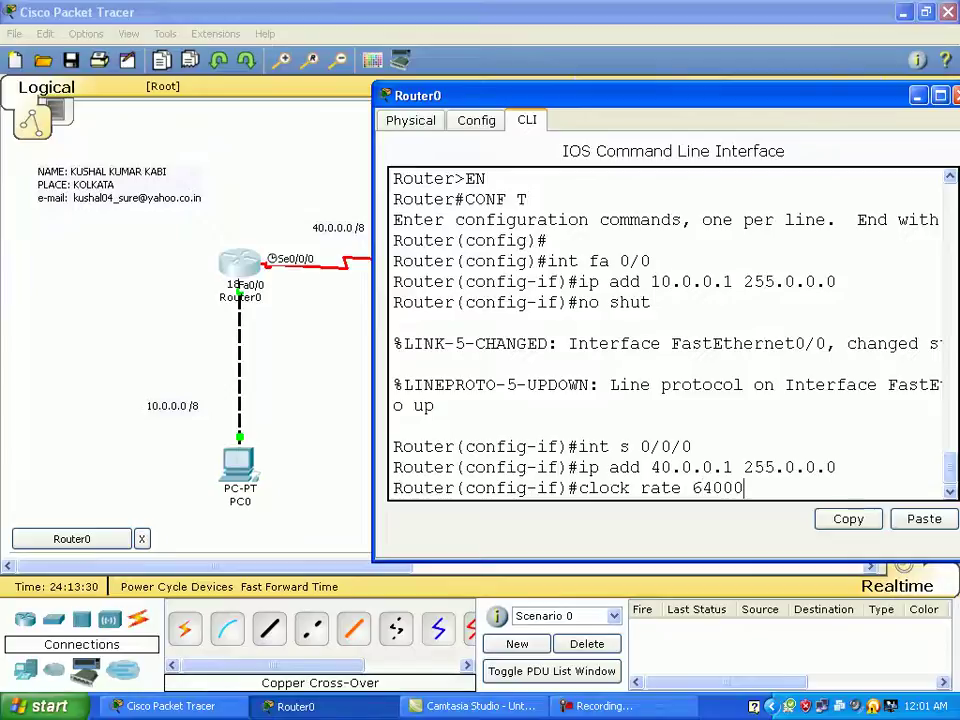
{"action": "key", "text": "Return"}
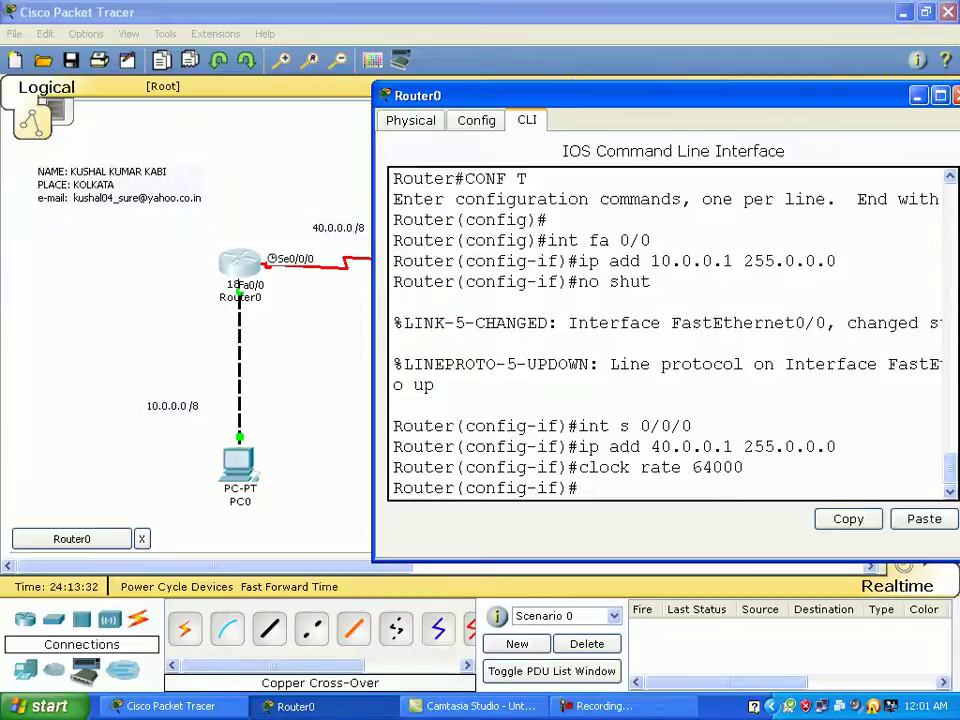
{"action": "type", "text": "no shut"}
{"action": "key", "text": "Return"}
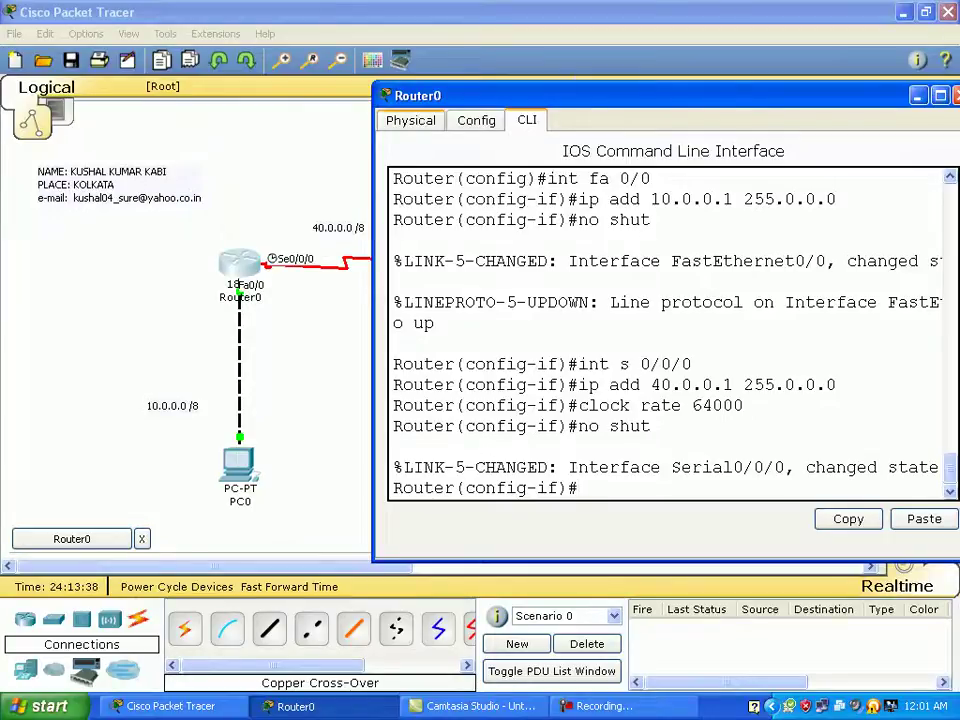
Return to the topology and open Router1's command line interface, placing its window fully in view.
{"action": "left_click_drag", "start_coordinate": [450, 95], "coordinate": [378, 101]}
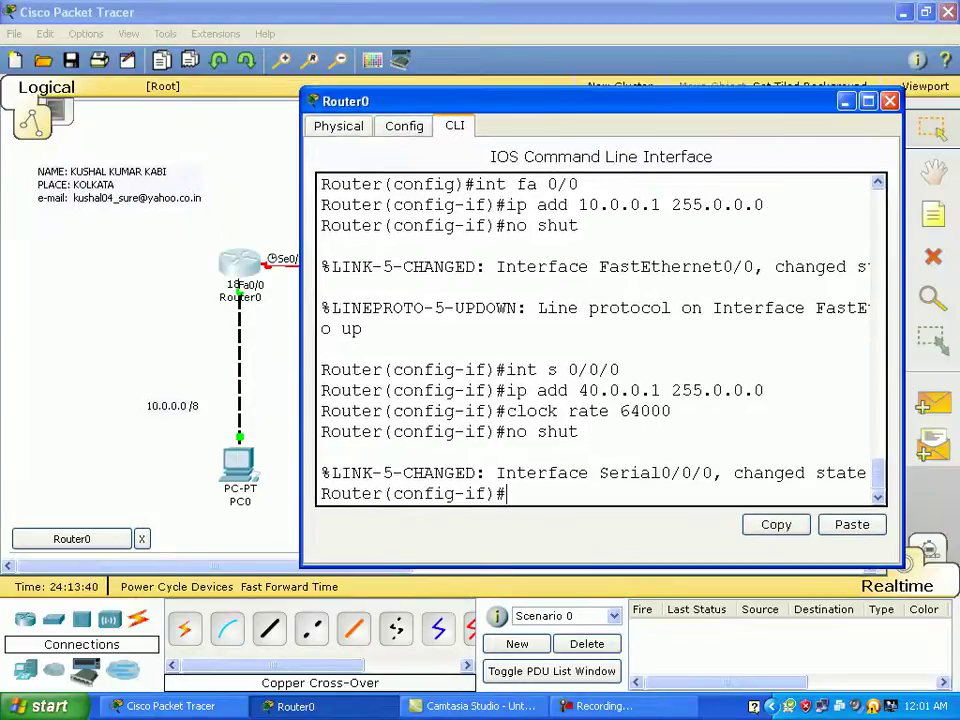
{"action": "key", "text": "alt+Tab"}
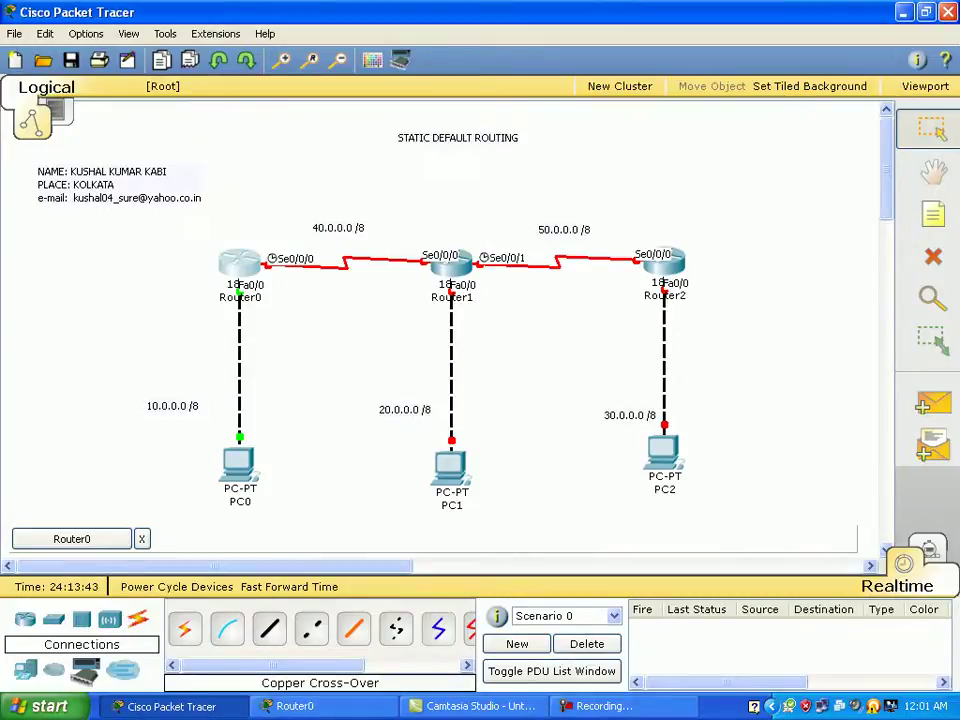
{"action": "left_click", "coordinate": [451, 263]}
{"action": "left_click_drag", "start_coordinate": [300, 70], "coordinate": [579, 293]}
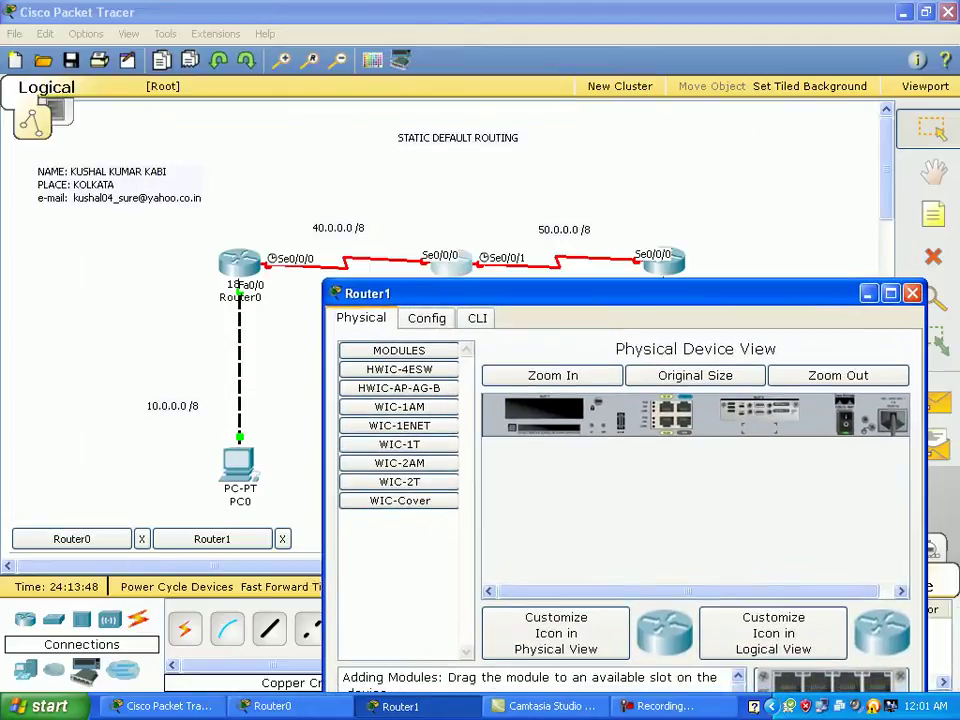
{"action": "left_click", "coordinate": [477, 318]}
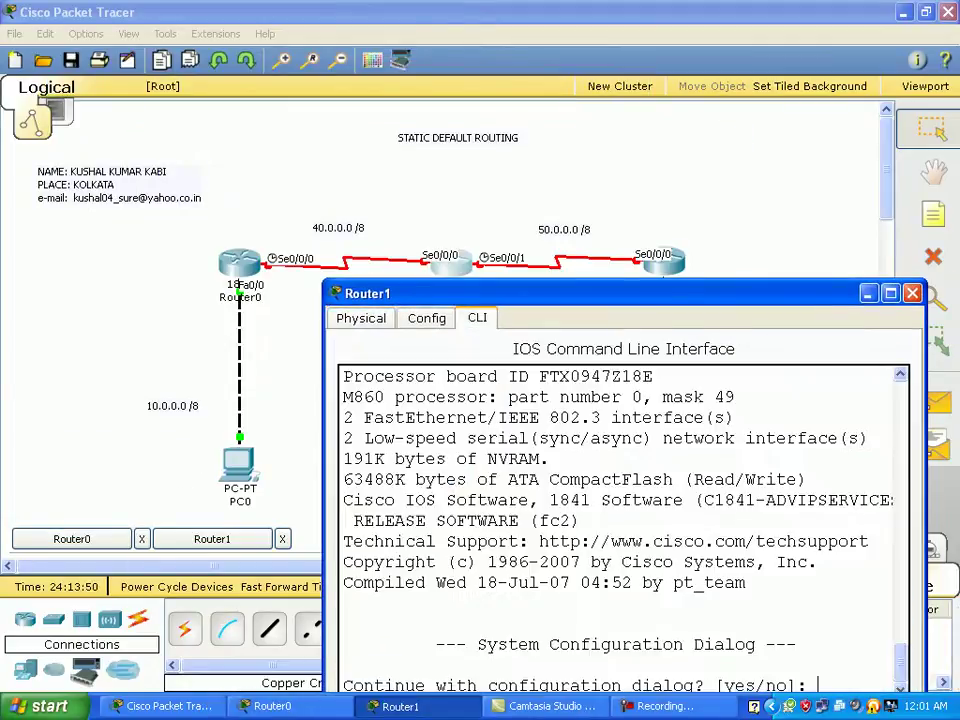
{"action": "left_click_drag", "start_coordinate": [579, 293], "coordinate": [596, 340]}
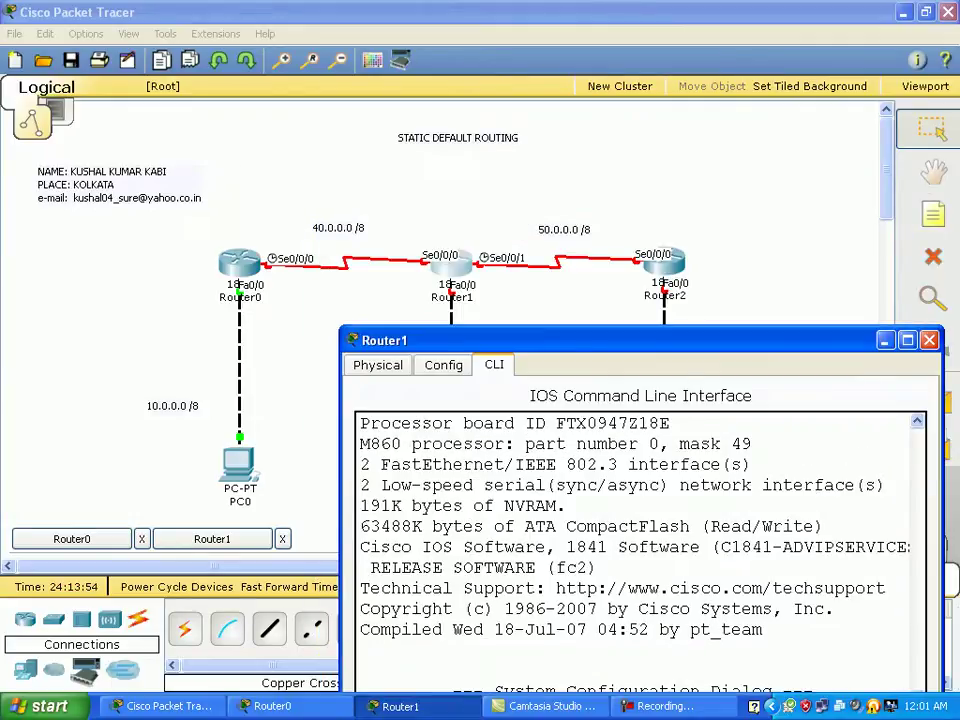
{"action": "left_click_drag", "start_coordinate": [467, 340], "coordinate": [451, 150]}
Decline Router1's initial configuration dialog and continue to the router prompt.
{"action": "type", "text": "n"}
{"action": "key", "text": "Return"}
{"action": "key", "text": "Return"}
{"action": "key", "text": "Return"}
{"action": "key", "text": "Return"}
{"action": "key", "text": "Return"}
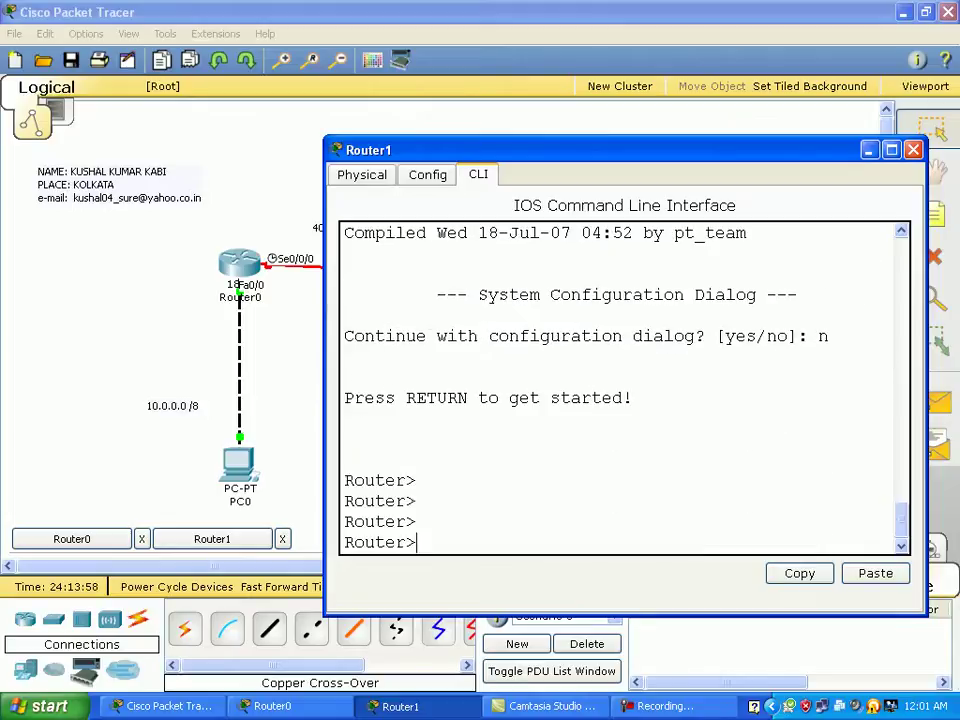
In Router1's configuration mode, assign 40.0.0.2 with mask 255.0.0.0 to serial interface s 0/0/0 and enable it with no shut.
{"action": "type", "text": "en"}
{"action": "key", "text": "Return"}
{"action": "type", "text": "conf t"}
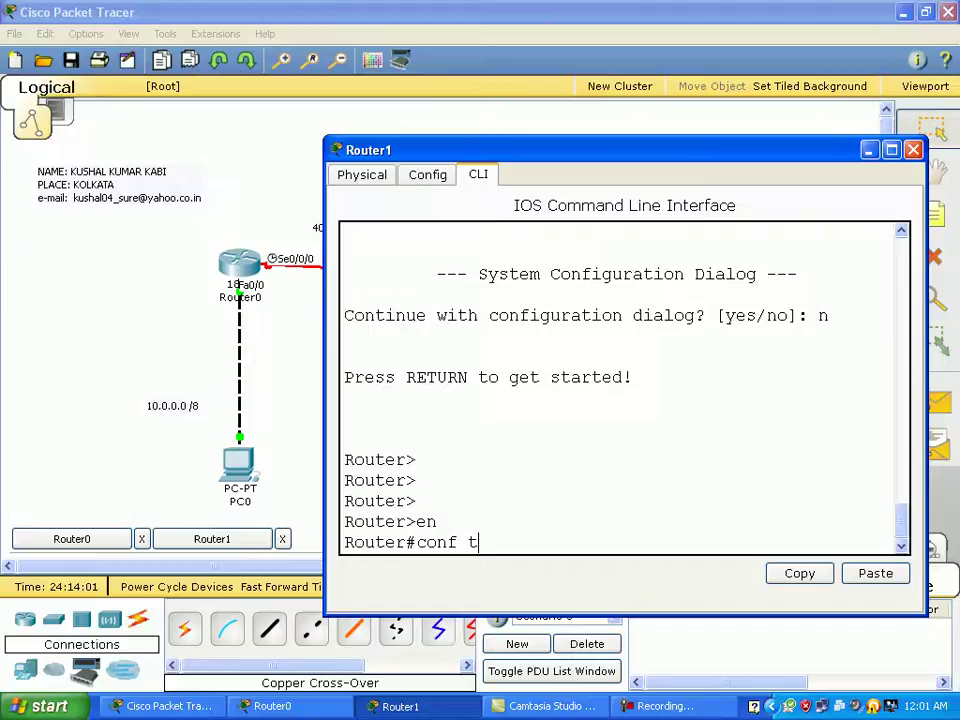
{"action": "key", "text": "Return"}
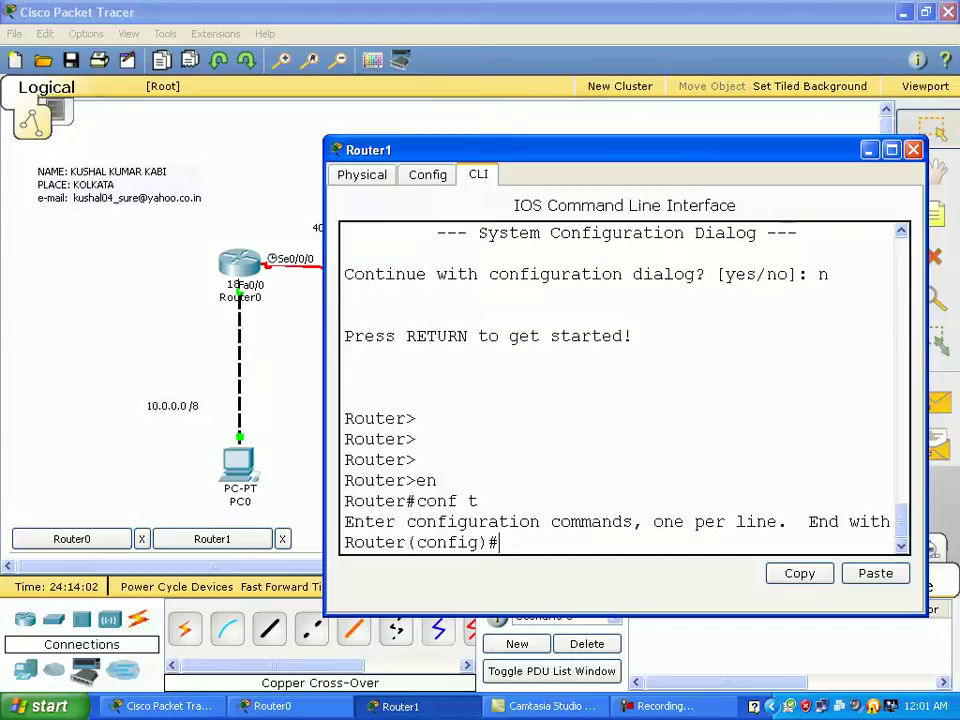
{"action": "type", "text": "int s 0/0/0"}
{"action": "key", "text": "Return"}
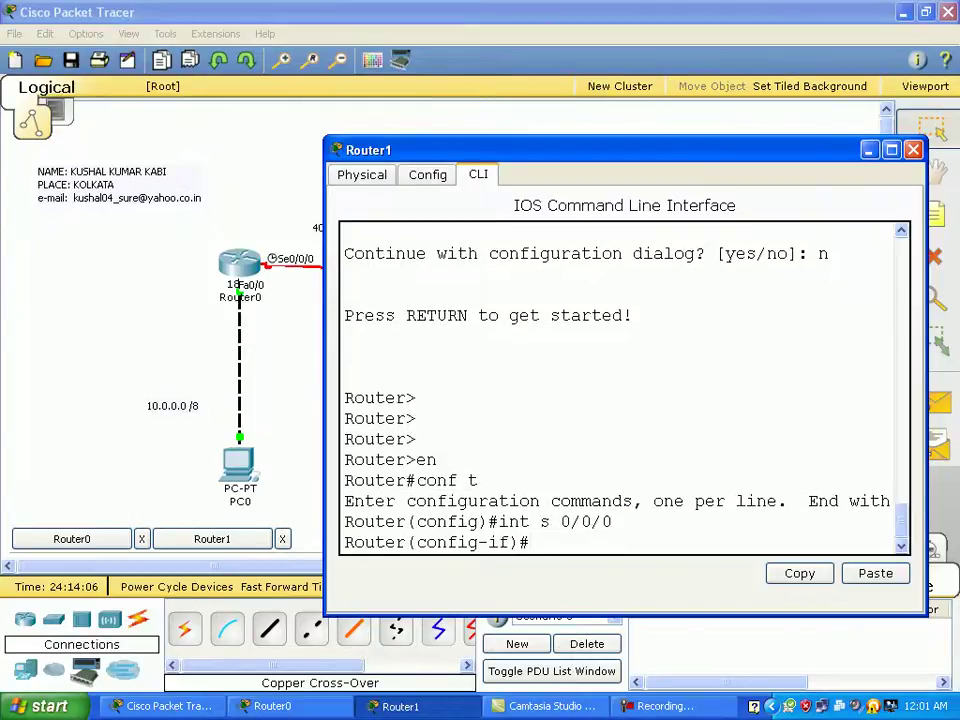
{"action": "type", "text": "ip add"}
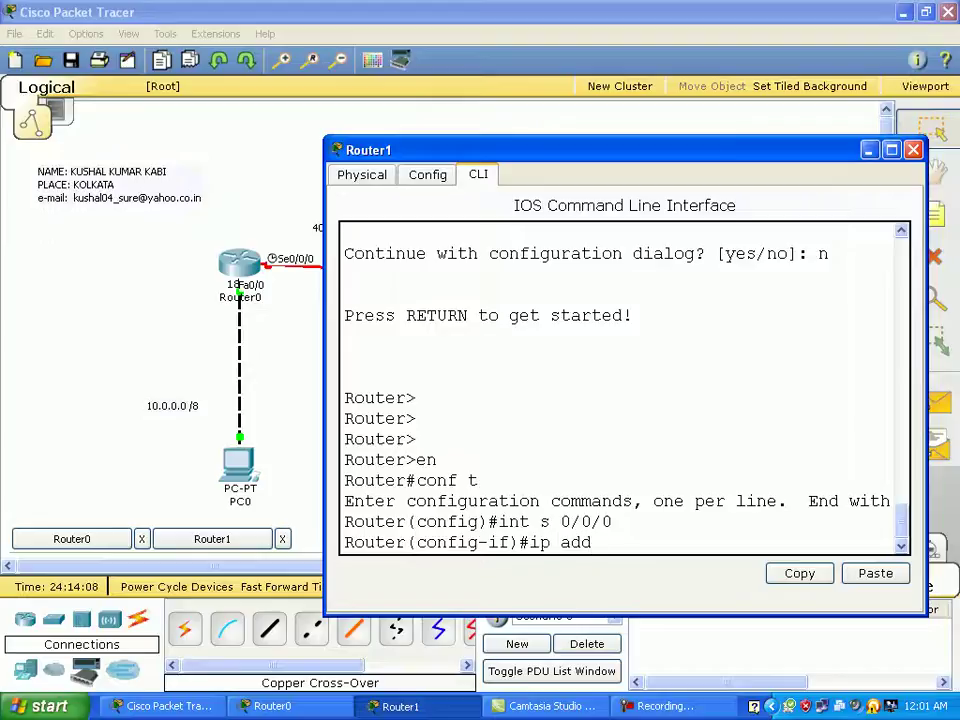
{"action": "type", "text": " 40.0.0.2"}
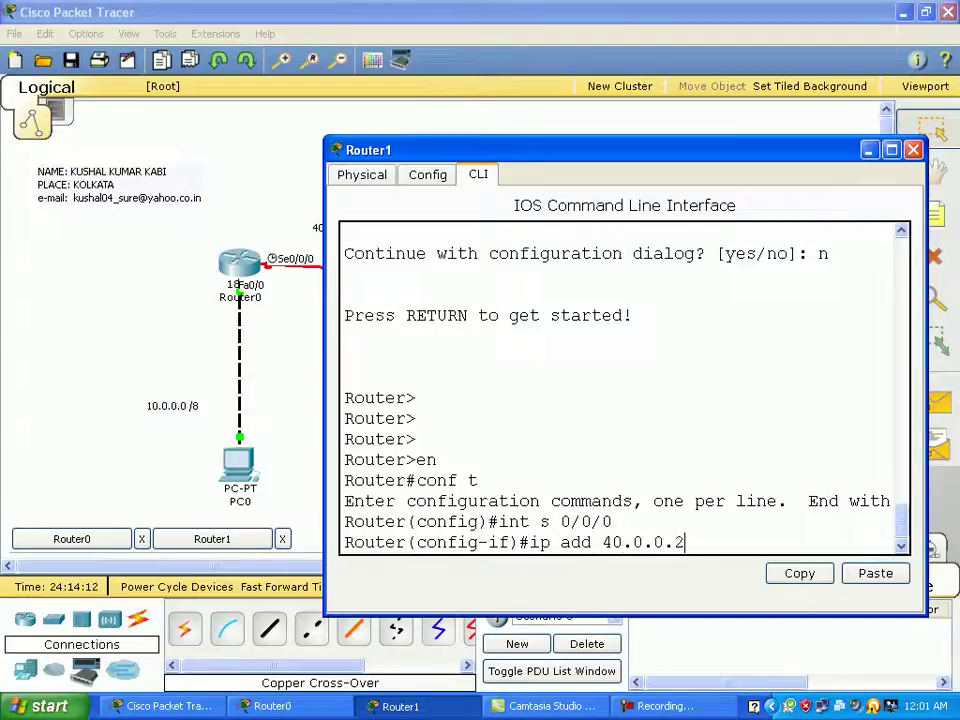
{"action": "type", "text": " 255.0.0.0"}
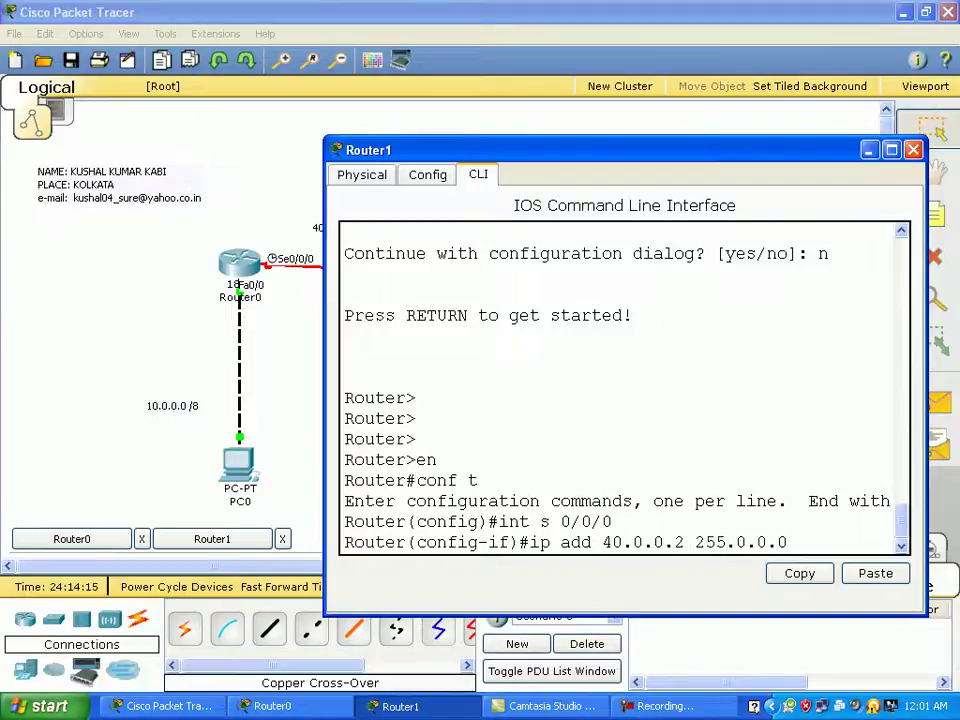
{"action": "key", "text": "Return"}
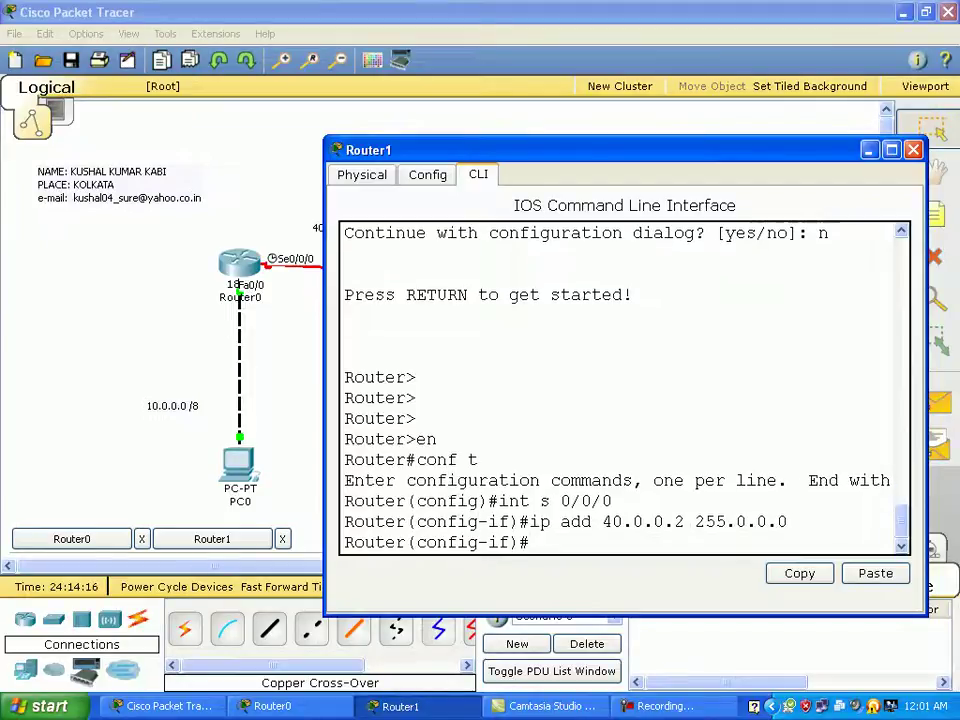
{"action": "type", "text": "no shut"}
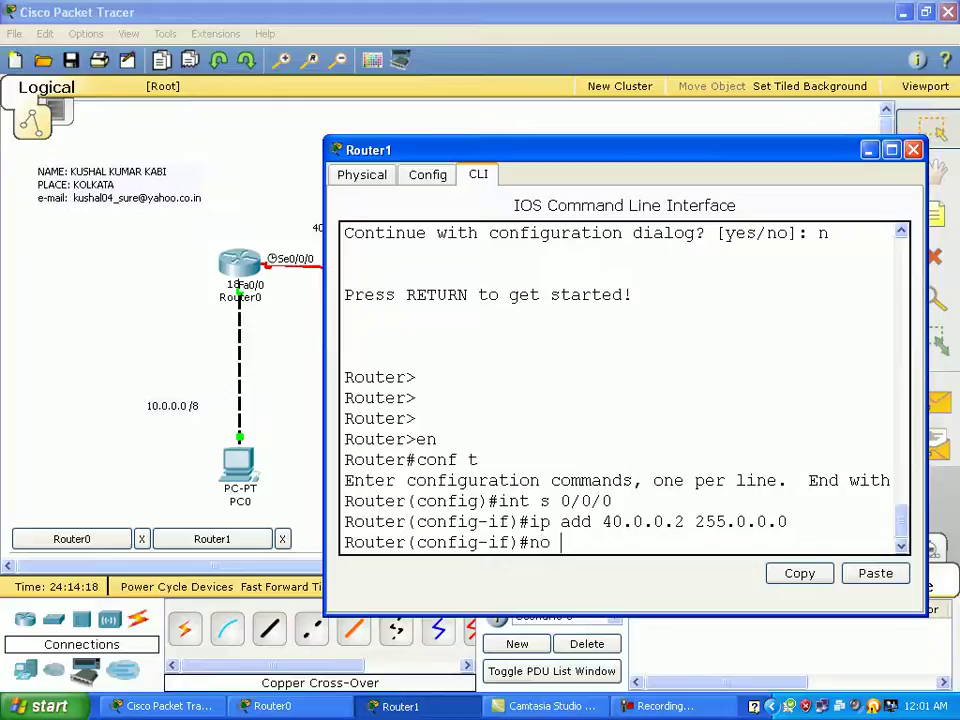
{"action": "key", "text": "Return"}
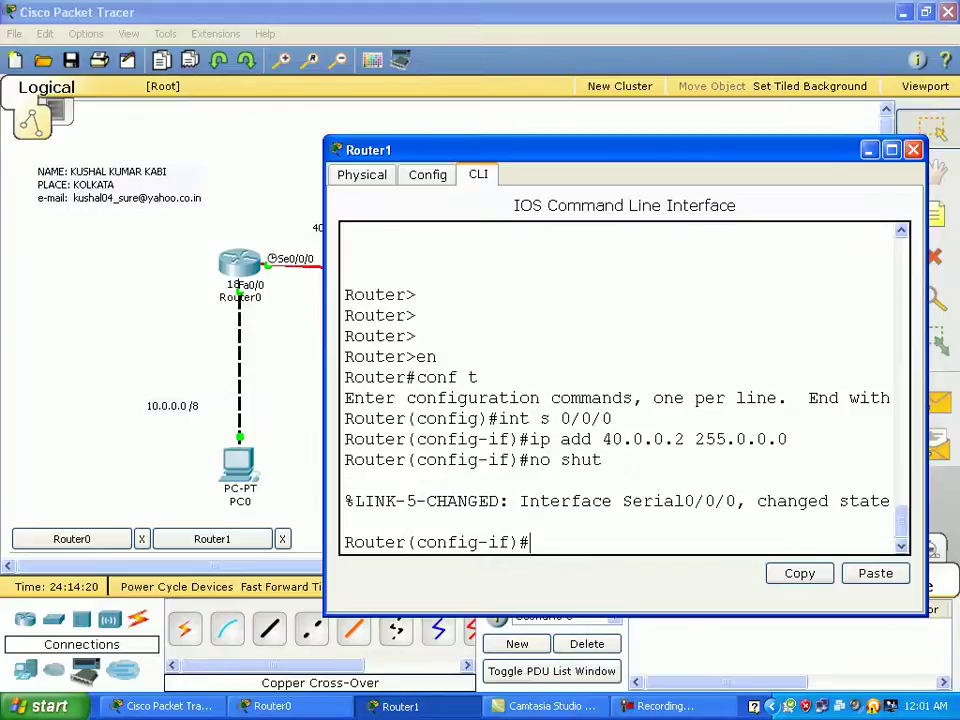
Assign IP address 20.0.0.1 with mask 255.0.0.0 to Router1's interface fa 0/0 and enable it with no shut.
{"action": "type", "text": "int fa 0/0"}
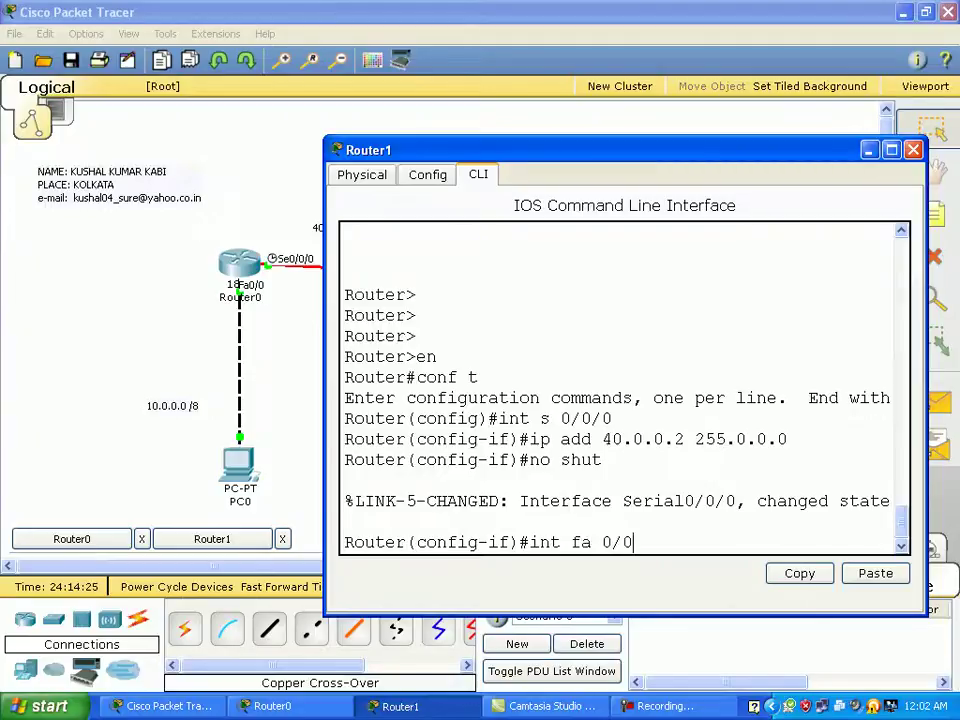
{"action": "key", "text": "Return"}
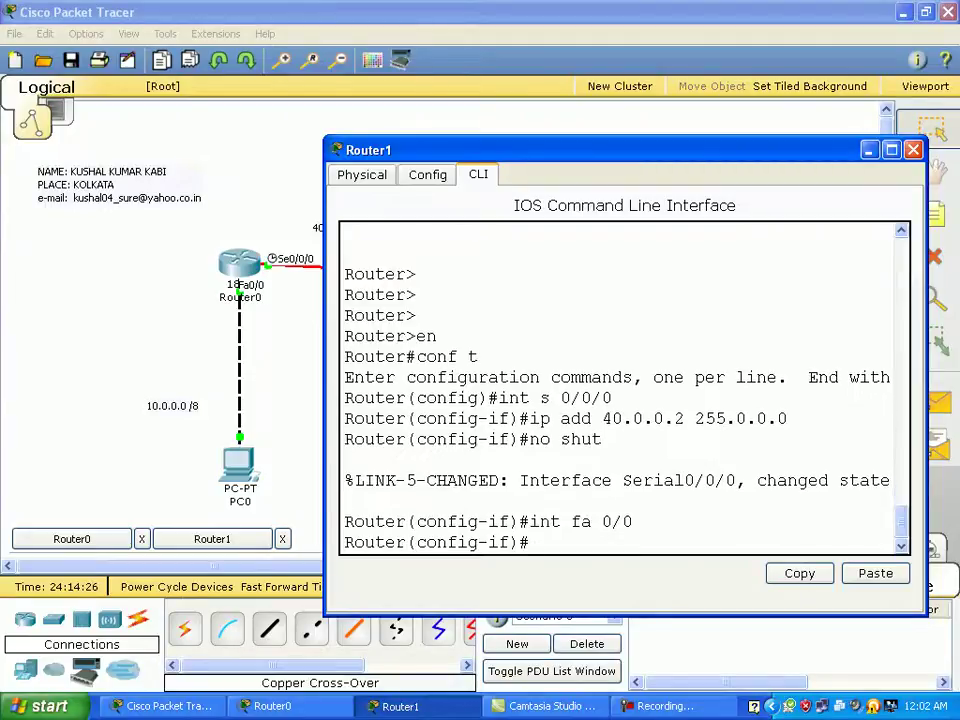
{"action": "key", "text": "Return"}
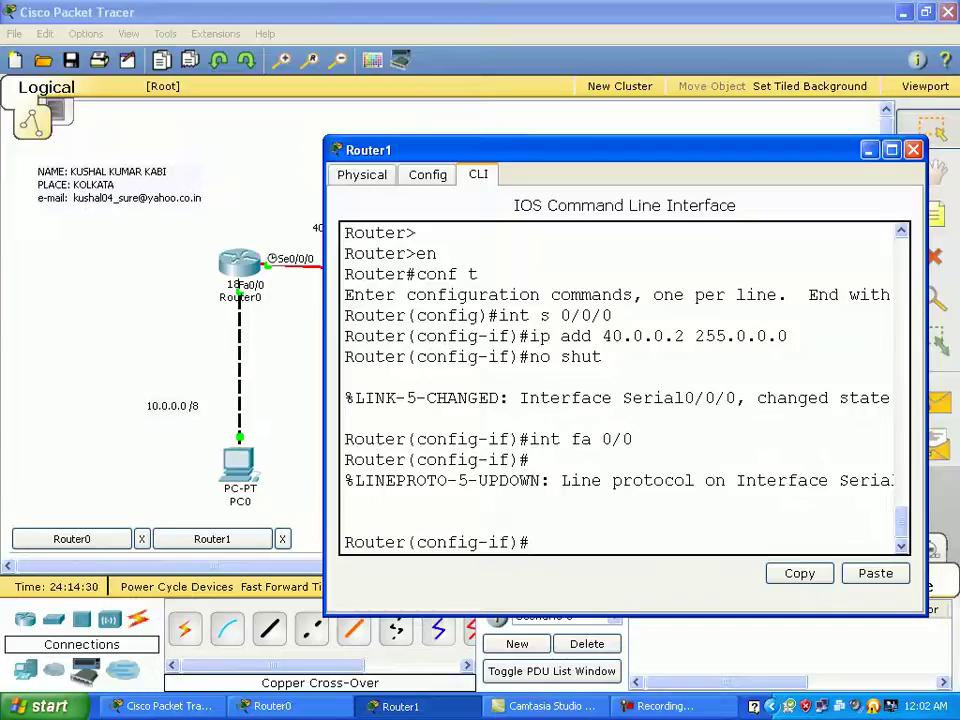
{"action": "type", "text": "i"}
{"action": "type", "text": "p a"}
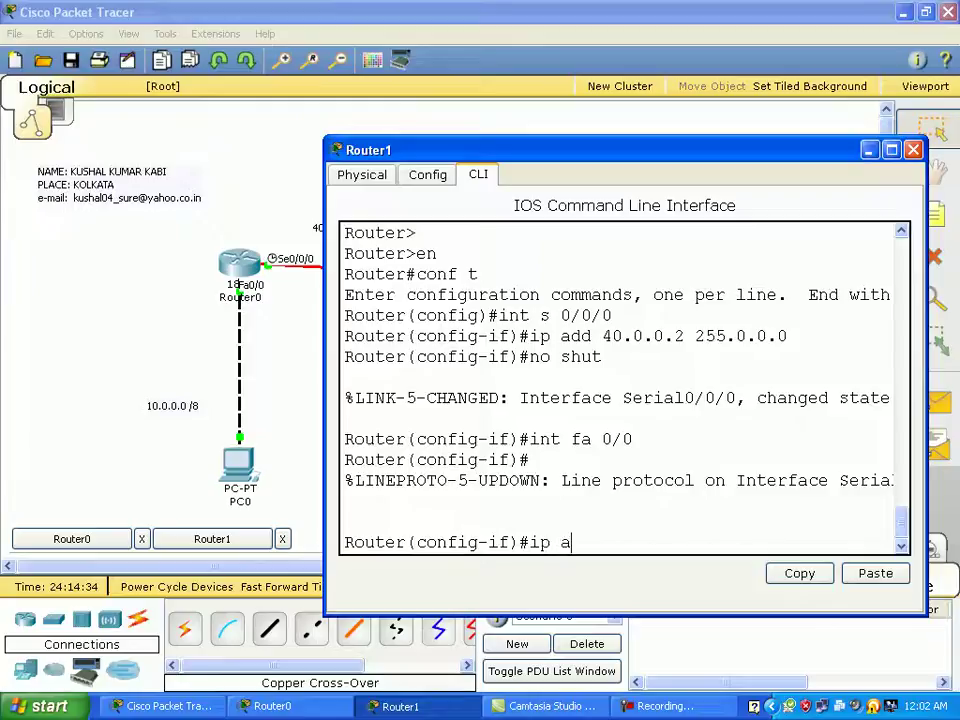
{"action": "type", "text": "dd 20.0.0.1 255.0.0.0"}
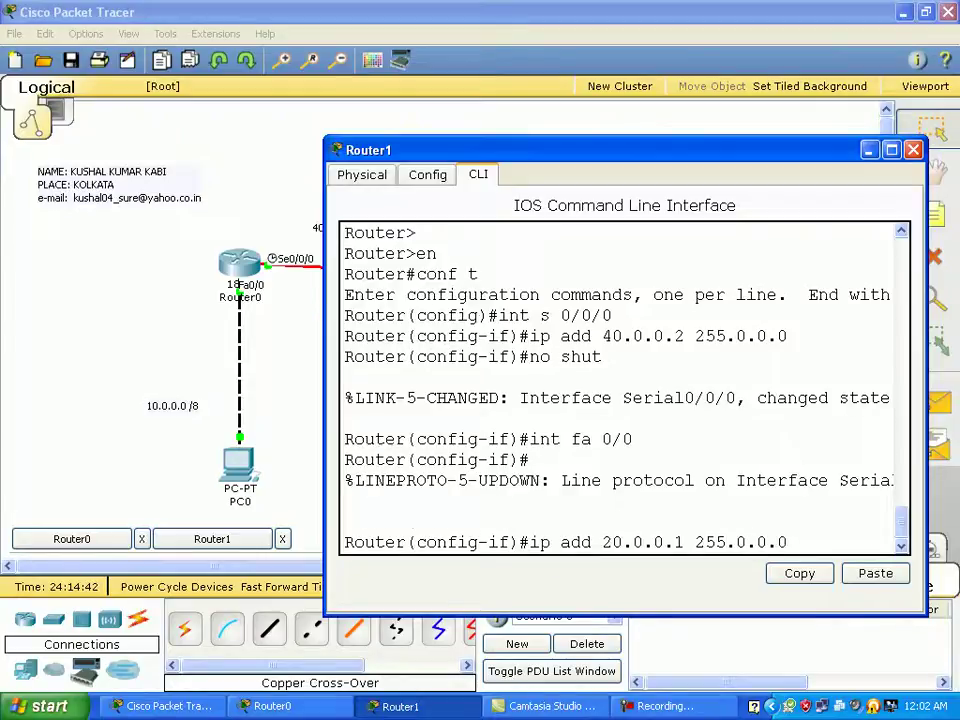
{"action": "key", "text": "Return"}
{"action": "type", "text": "no shut"}
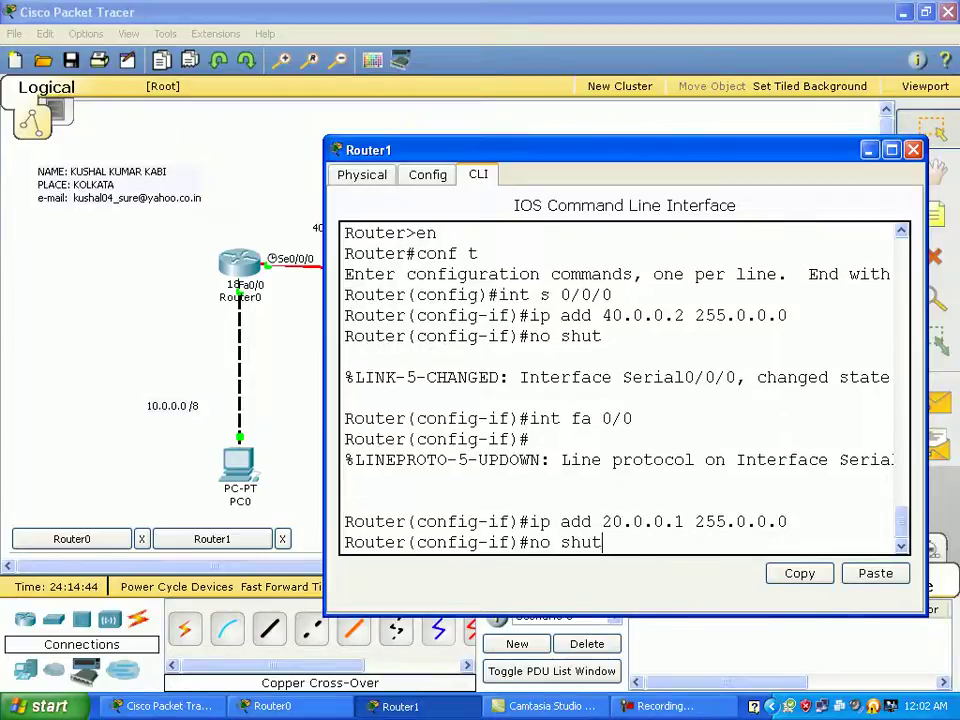
{"action": "key", "text": "Return"}
Check Router1's second serial port in the topology and assign 50.0.0.1 with mask 255.0.0.0 to interface s 0/0/1.
{"action": "type", "text": "in"}
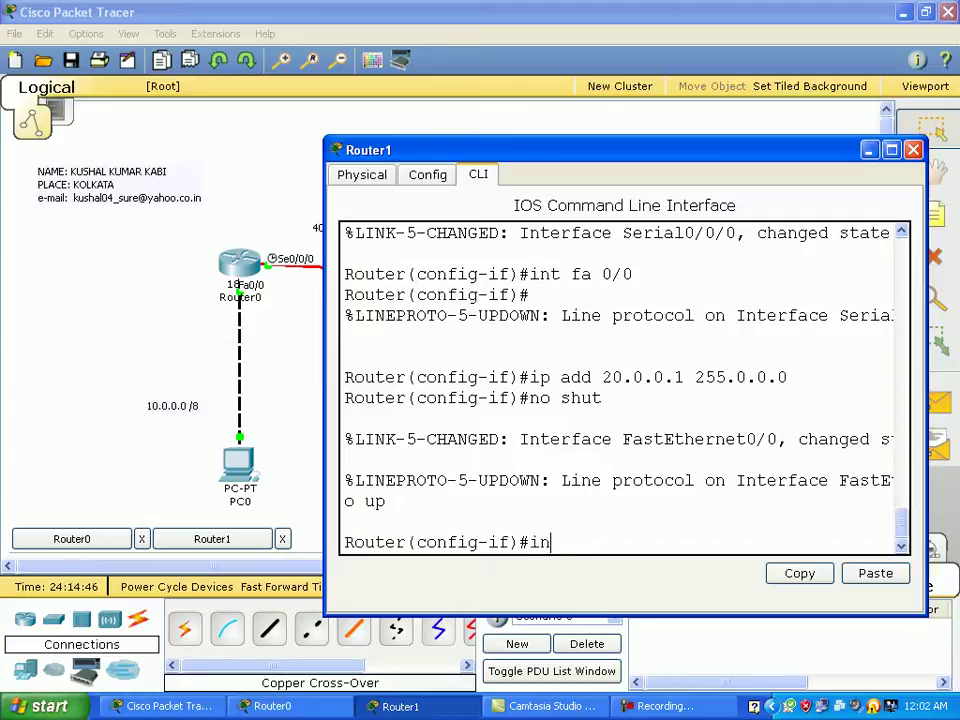
{"action": "type", "text": "t s 0/0/1"}
{"action": "left_click_drag", "start_coordinate": [600, 149], "coordinate": [556, 305]}
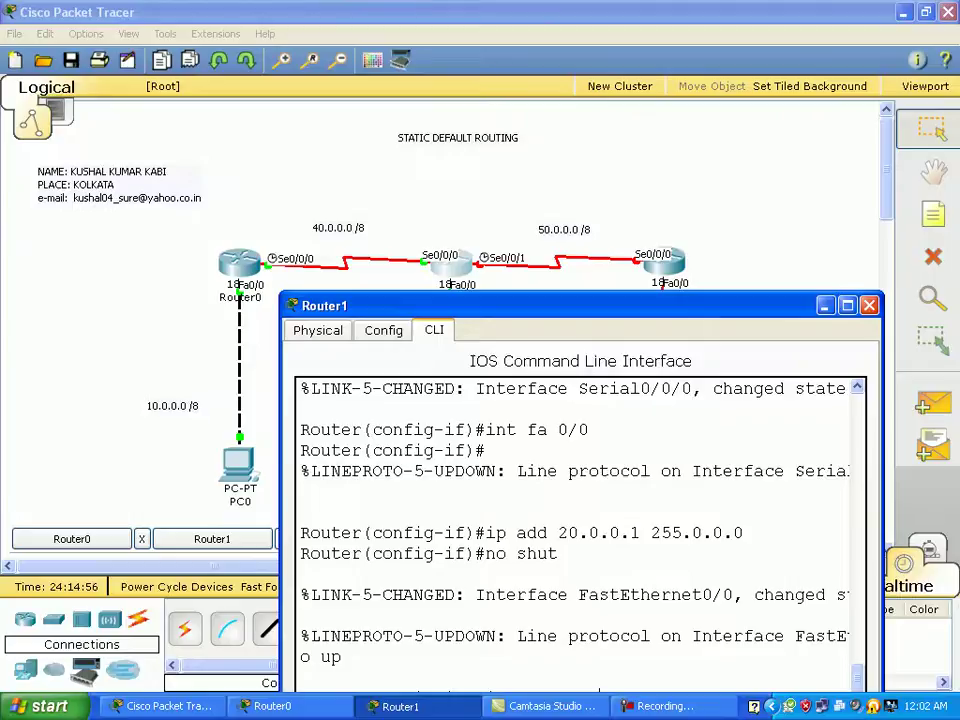
{"action": "left_click_drag", "start_coordinate": [540, 305], "coordinate": [518, 167]}
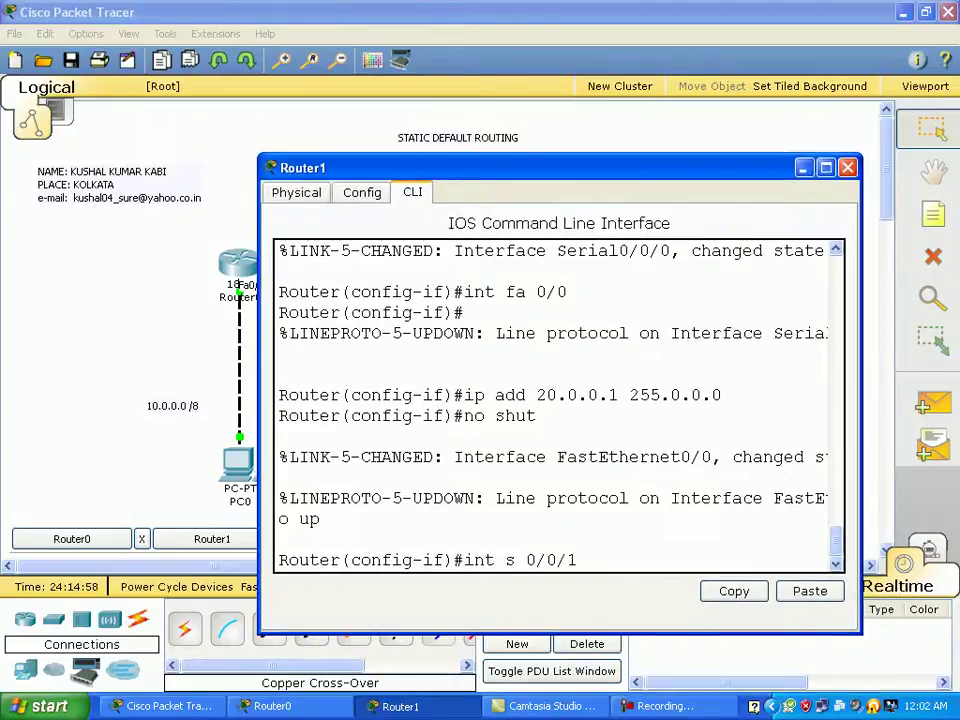
{"action": "key", "text": "Return"}
{"action": "type", "text": "ip a"}
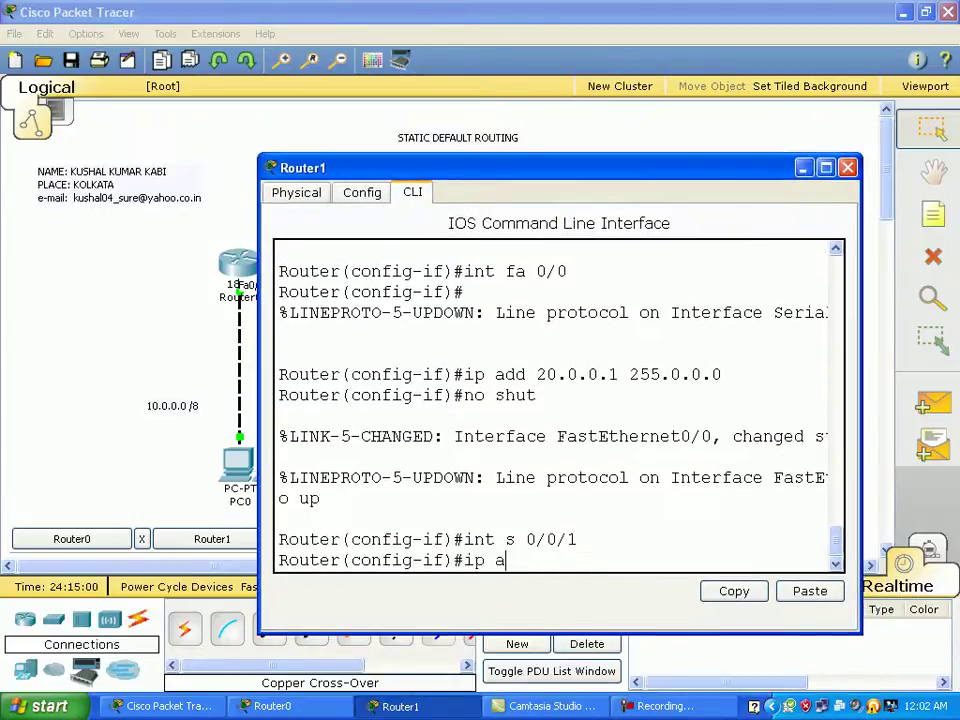
{"action": "type", "text": "dd 50.0"}
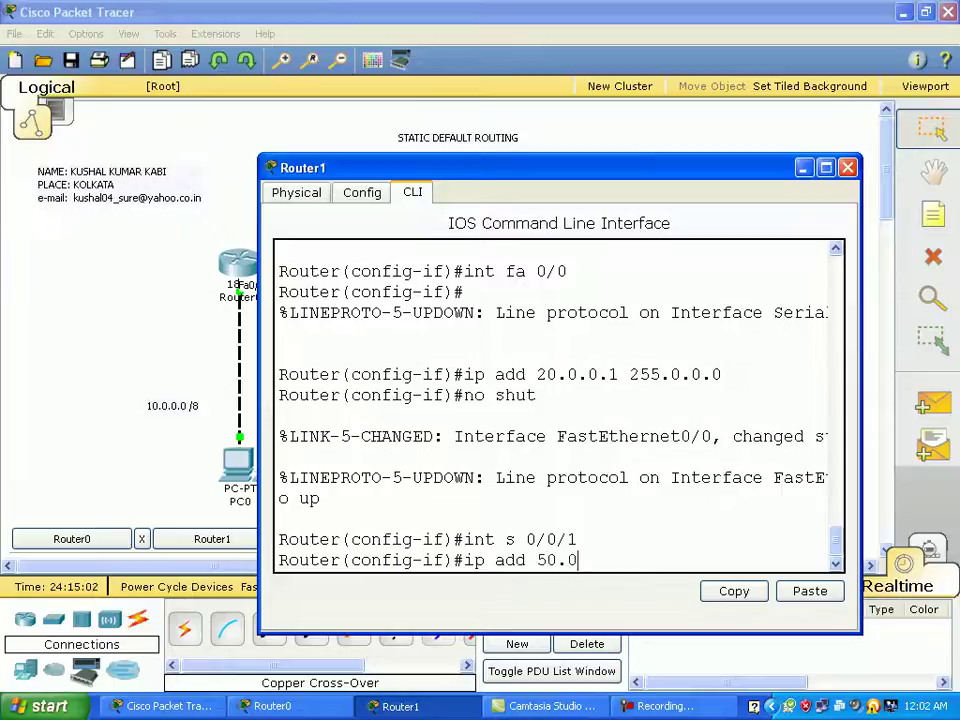
{"action": "type", "text": ".0.1 255.0.0.0"}
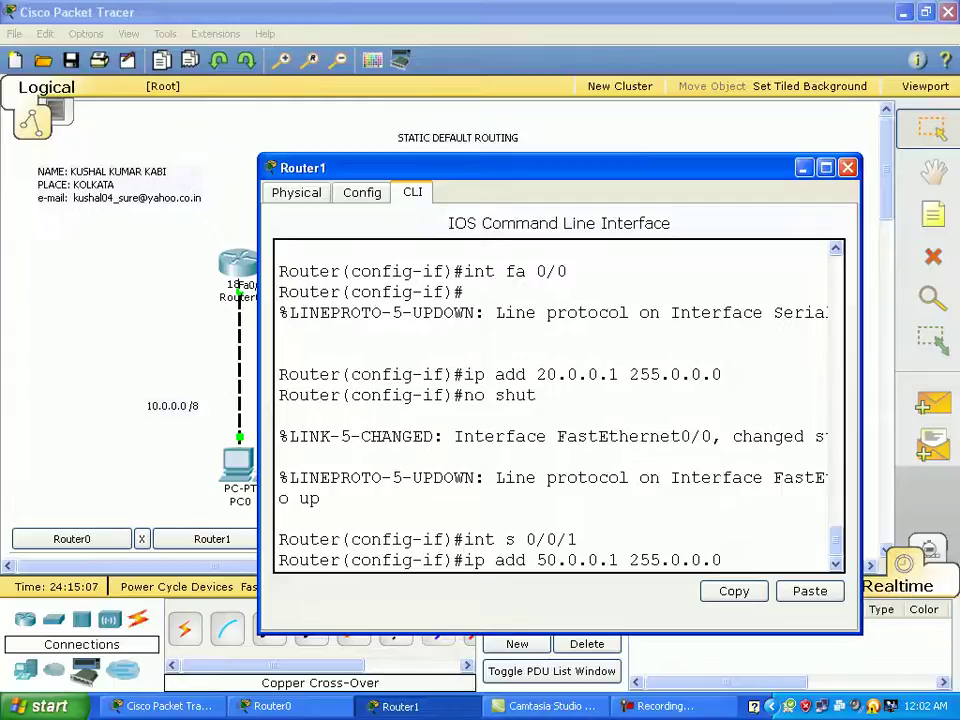
{"action": "key", "text": "Return"}
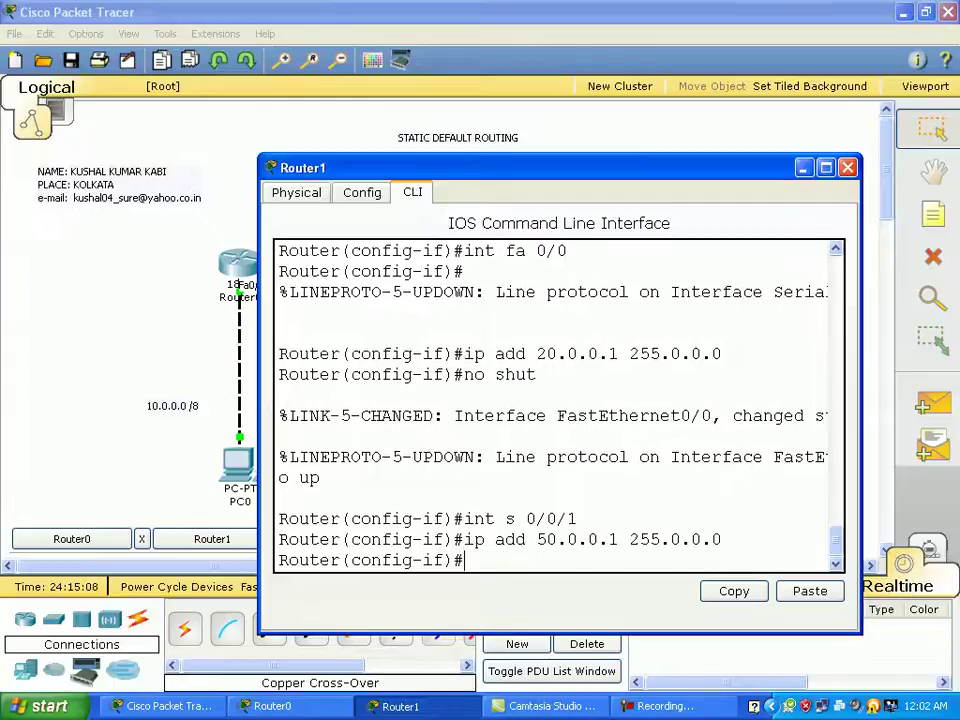
Set the clock rate of Router1's interface s 0/0/1 to 64000 and enable the interface with no shut.
{"action": "type", "text": "clock rate 64000"}
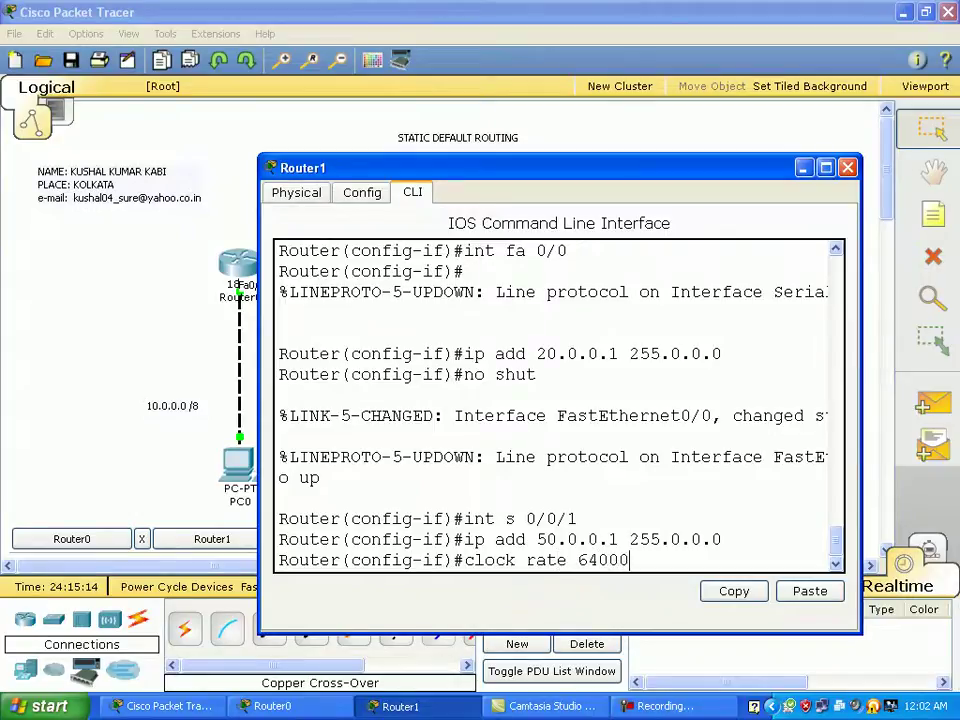
{"action": "key", "text": "Return"}
{"action": "type", "text": "no sh"}
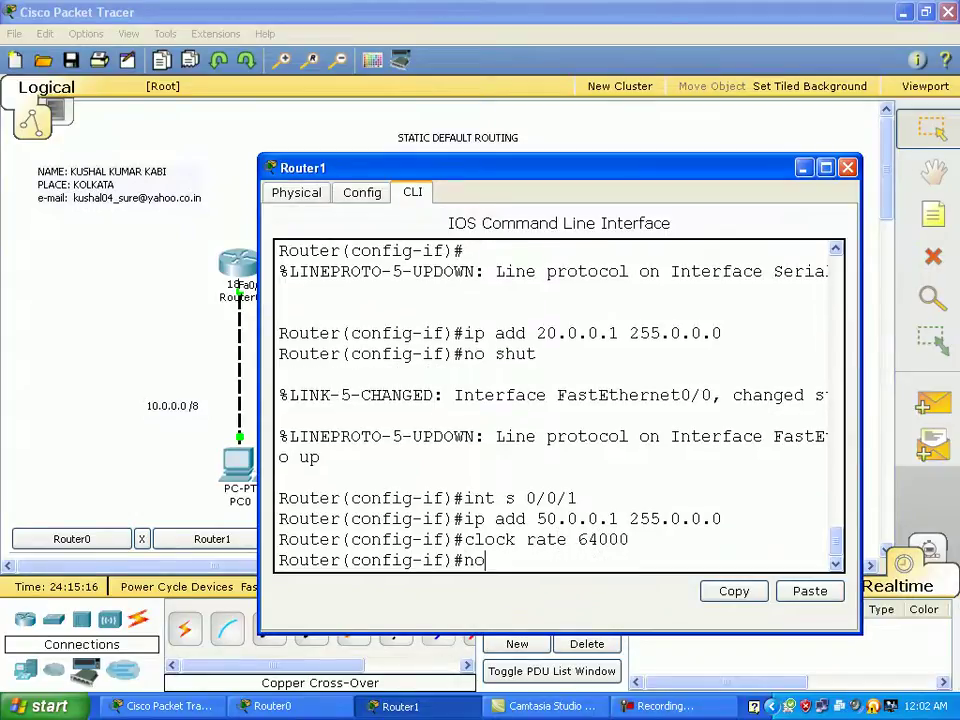
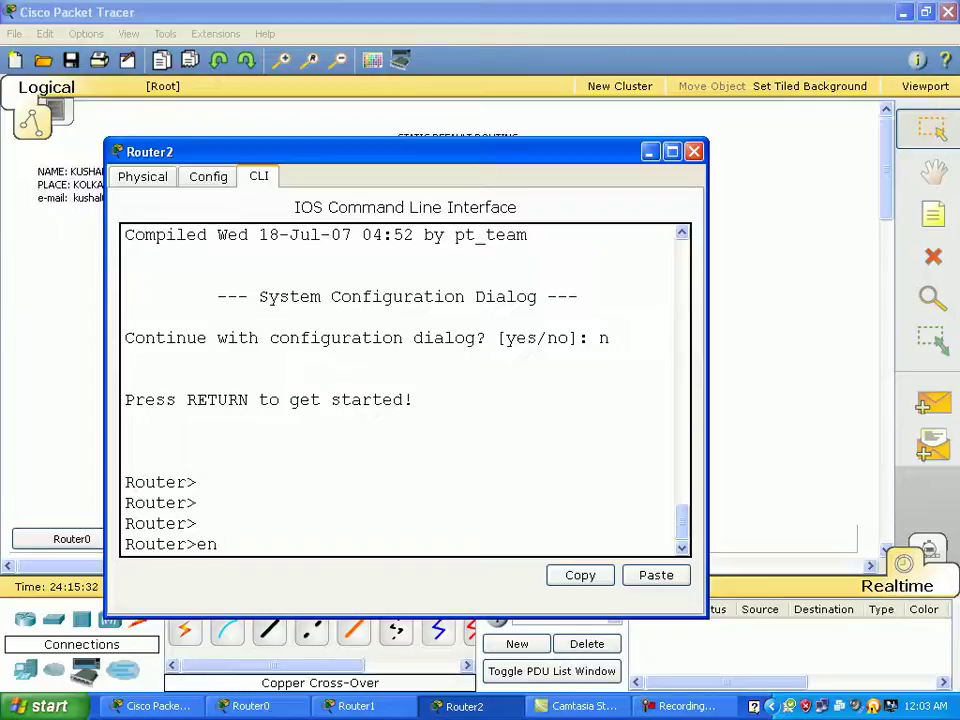
In Router2's configuration mode, assign 30.0.0.1 with mask 255.0.0.0 to interface fa 0/0 and enable it with no shut.
{"action": "type", "text": "conf ter#conf"}
{"action": "key", "text": "Return"}
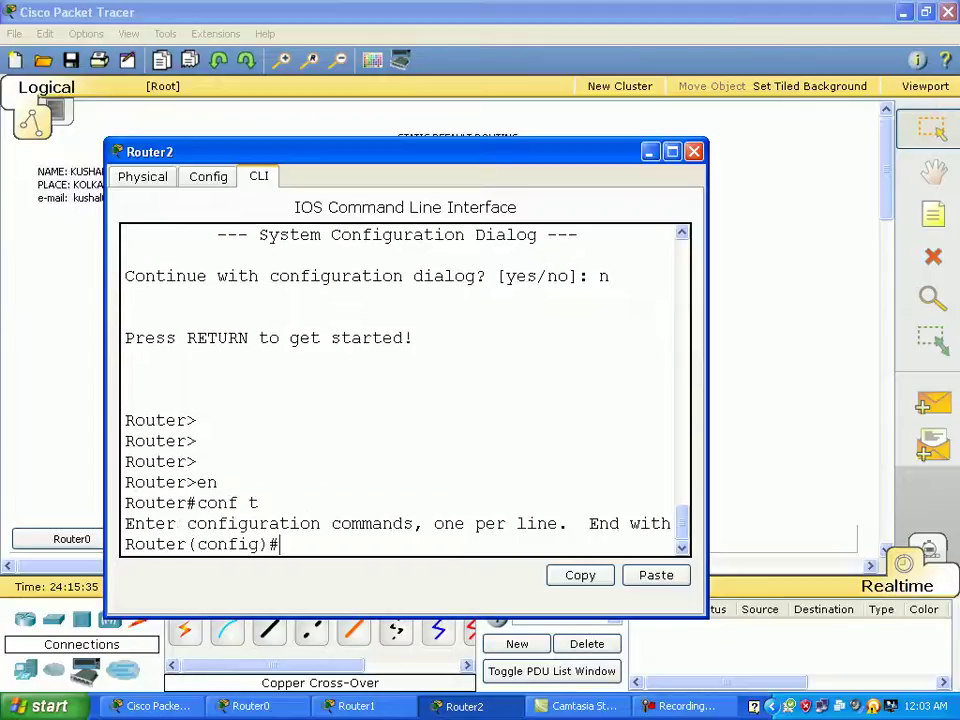
{"action": "type", "text": "int fa 0/0"}
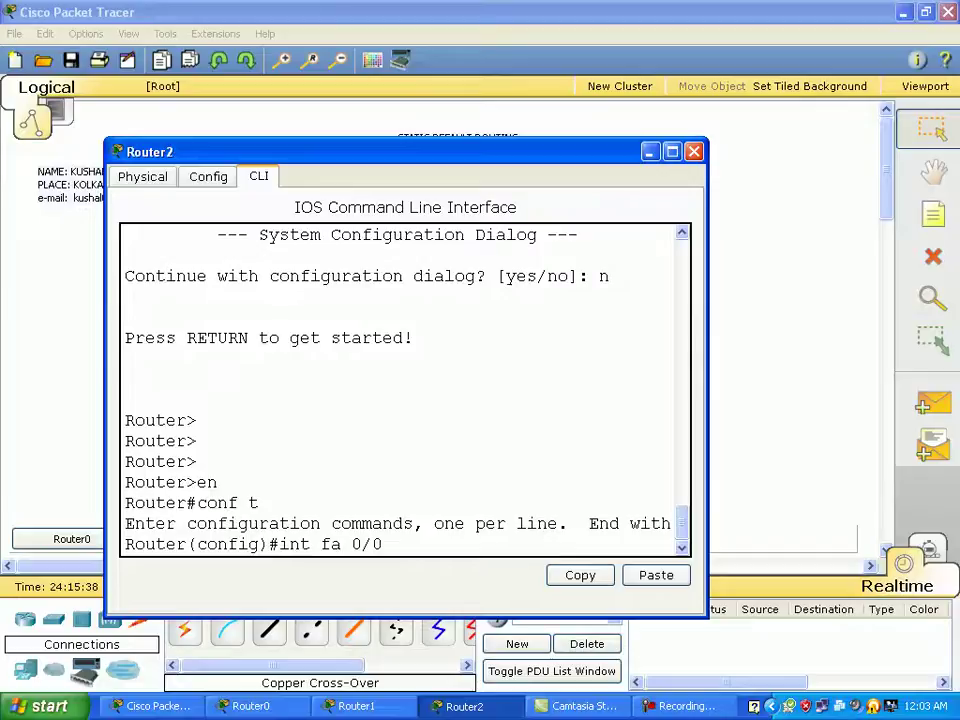
{"action": "key", "text": "Return"}
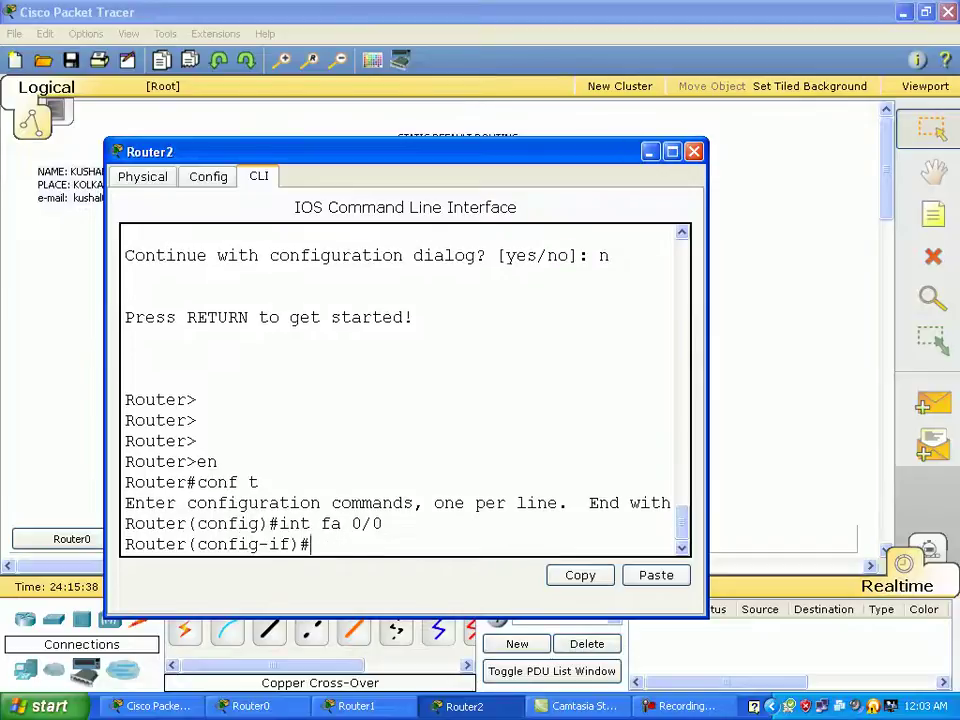
{"action": "type", "text": "ip add"}
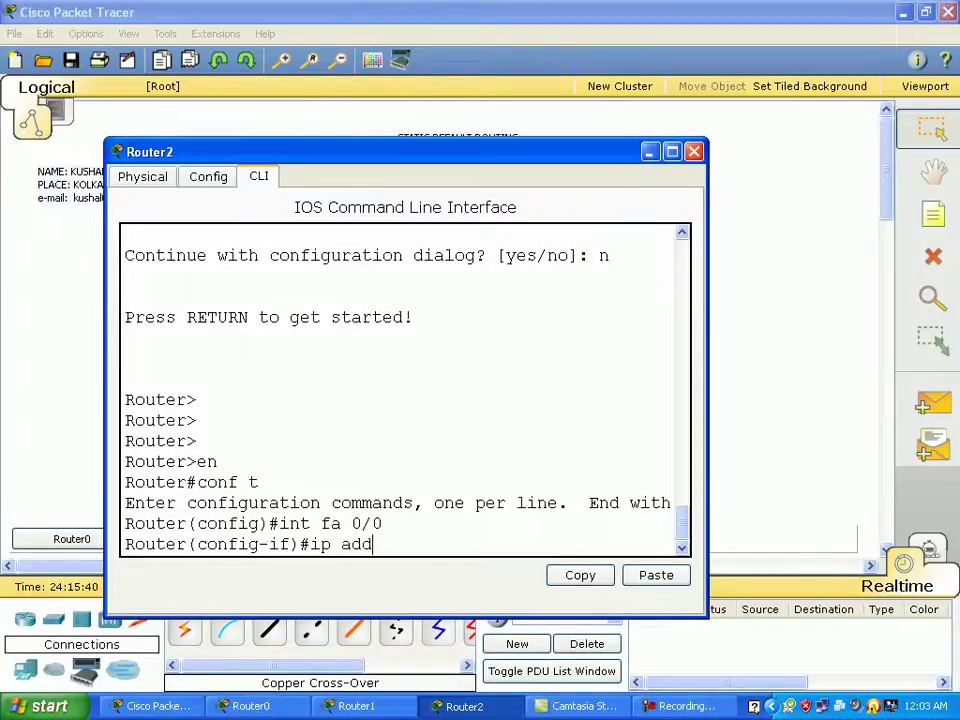
{"action": "type", "text": " 30.0.0.1 255.0.0.0"}
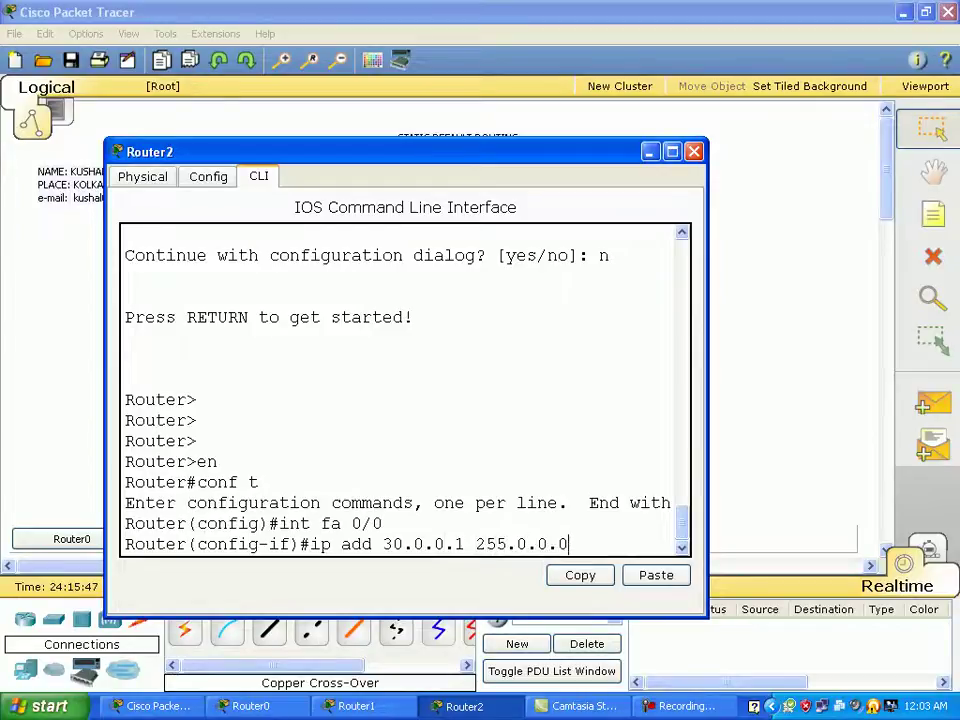
{"action": "key", "text": "Return"}
{"action": "type", "text": "no shut"}
{"action": "key", "text": "Return"}
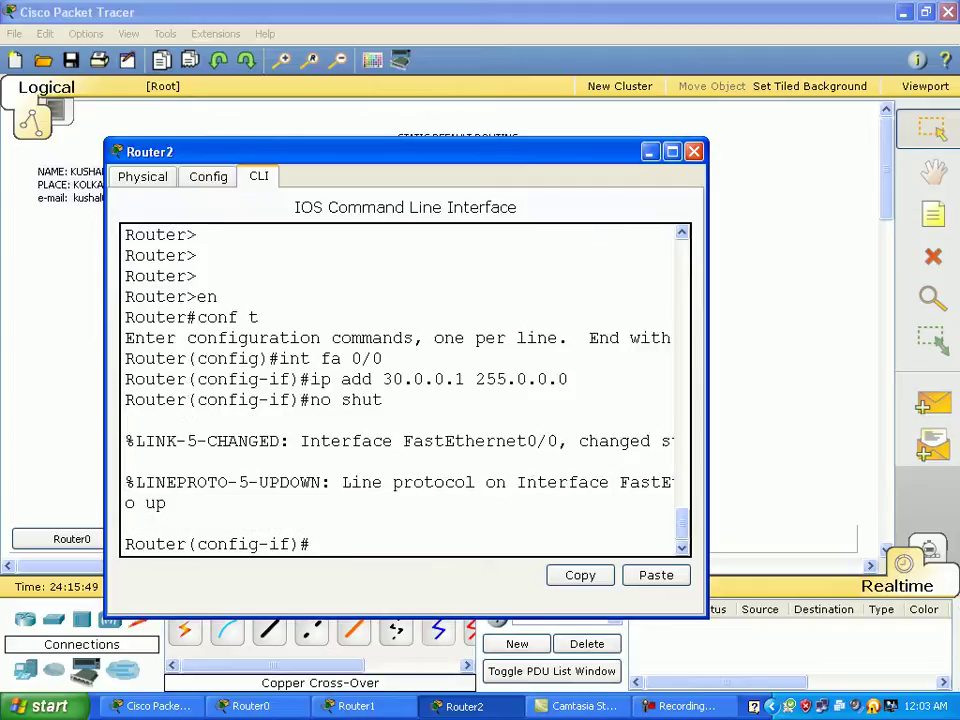
Assign IP address 50.0.0.2 with mask 255.0.0.0 to Router2's interface s 0/0/0 and enable it with no shut.
{"action": "type", "text": "int s 0/0/0"}
{"action": "key", "text": "Return"}
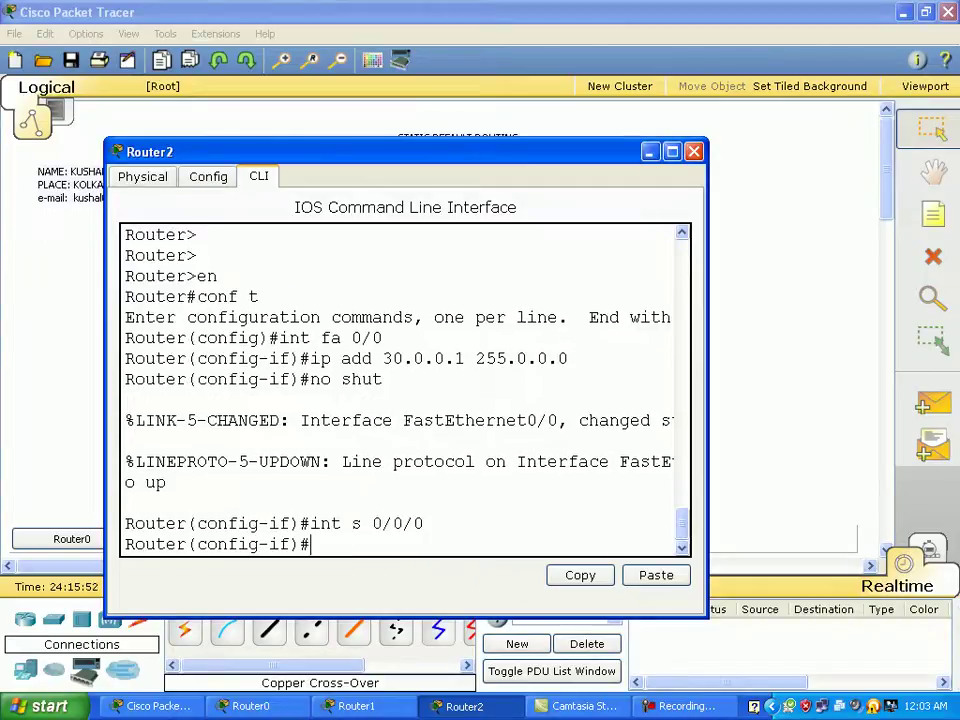
{"action": "type", "text": "ip "}
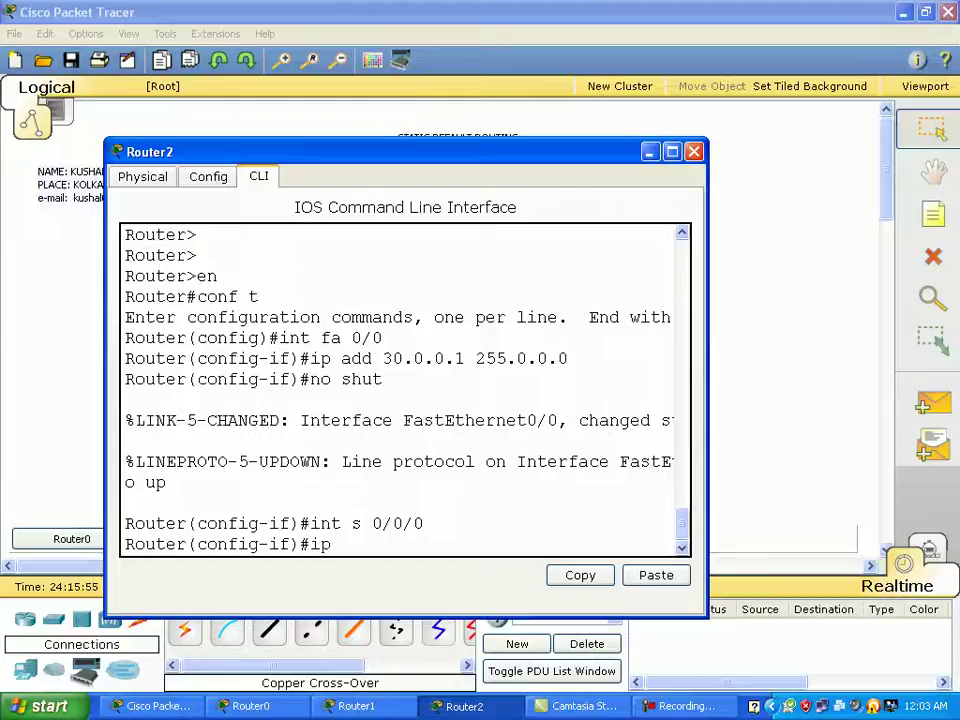
{"action": "type", "text": "add"}
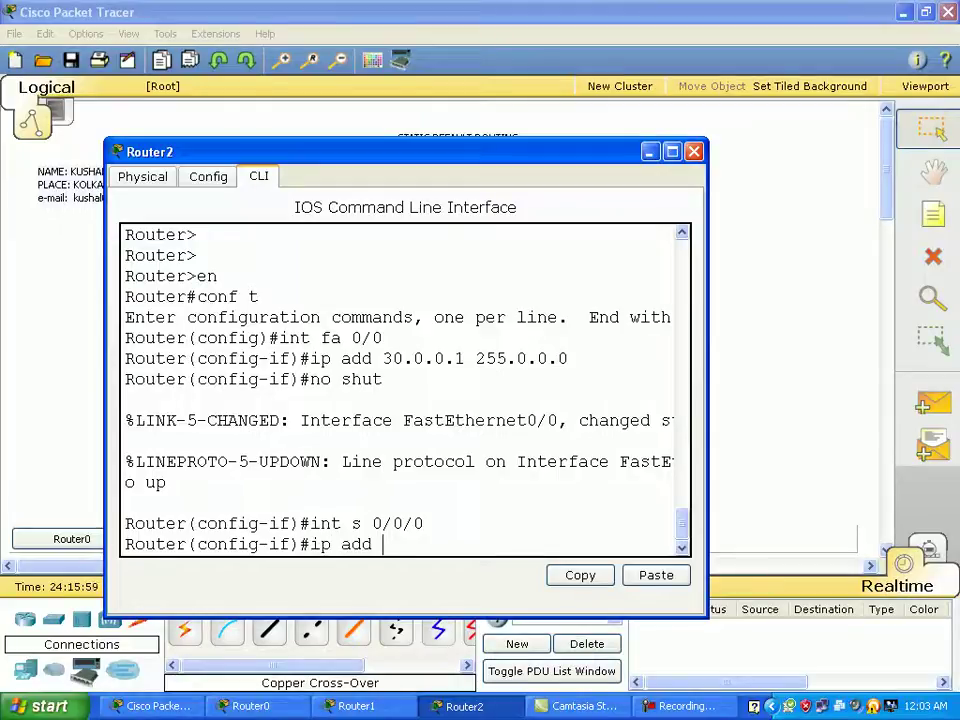
{"action": "type", "text": " 50.0.0."}
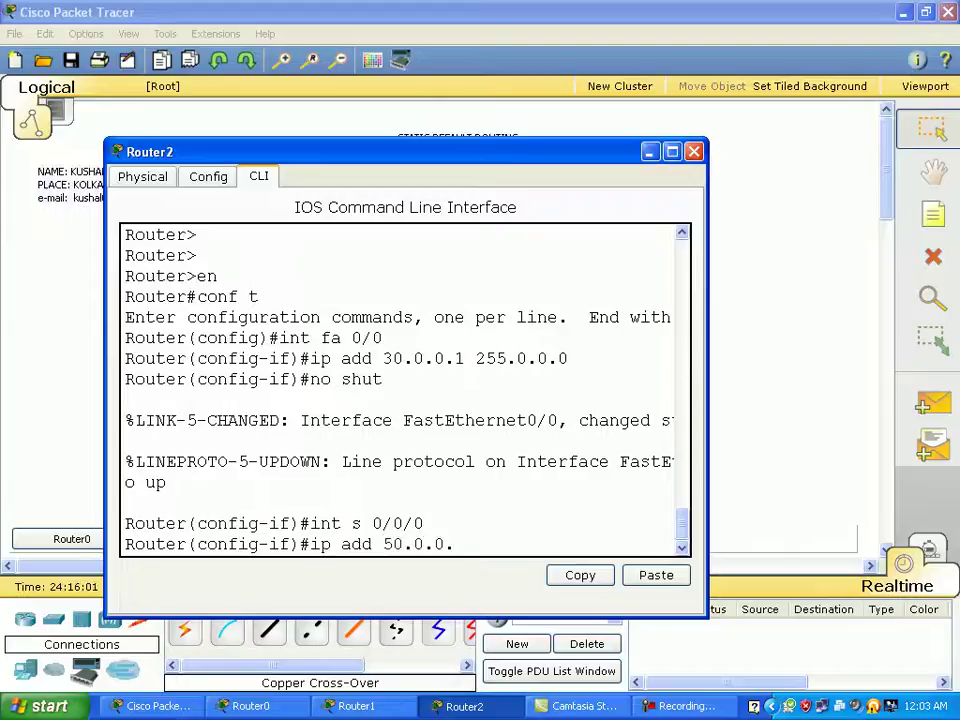
{"action": "type", "text": "2 255.0.0.0."}
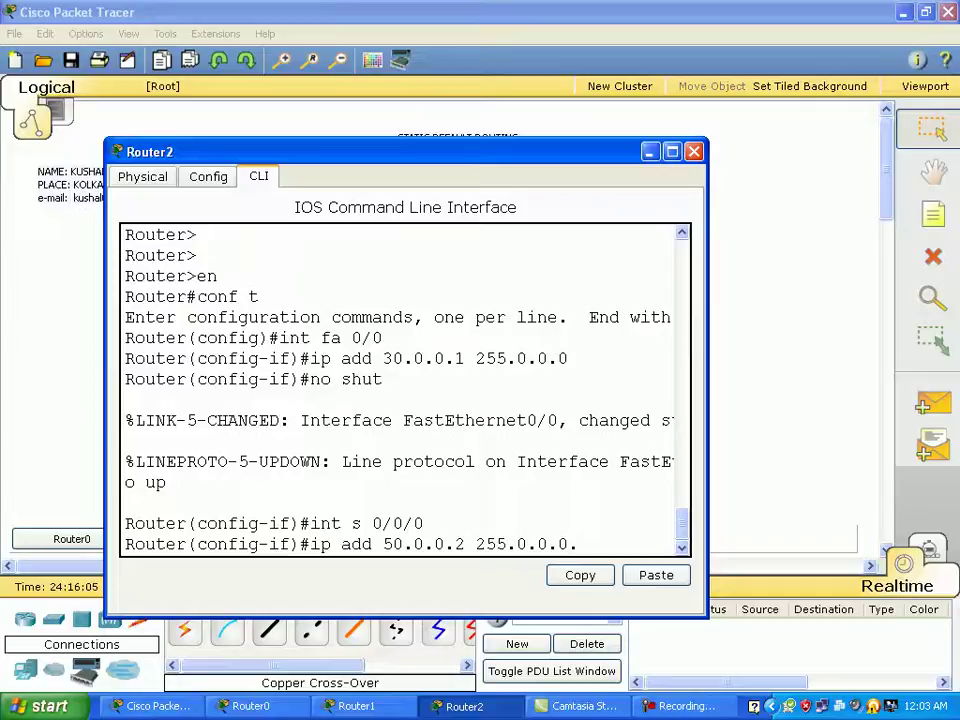
{"action": "type", "text": "0"}
{"action": "key", "text": "BackSpace"}
{"action": "key", "text": "BackSpace"}
{"action": "key", "text": "Return"}
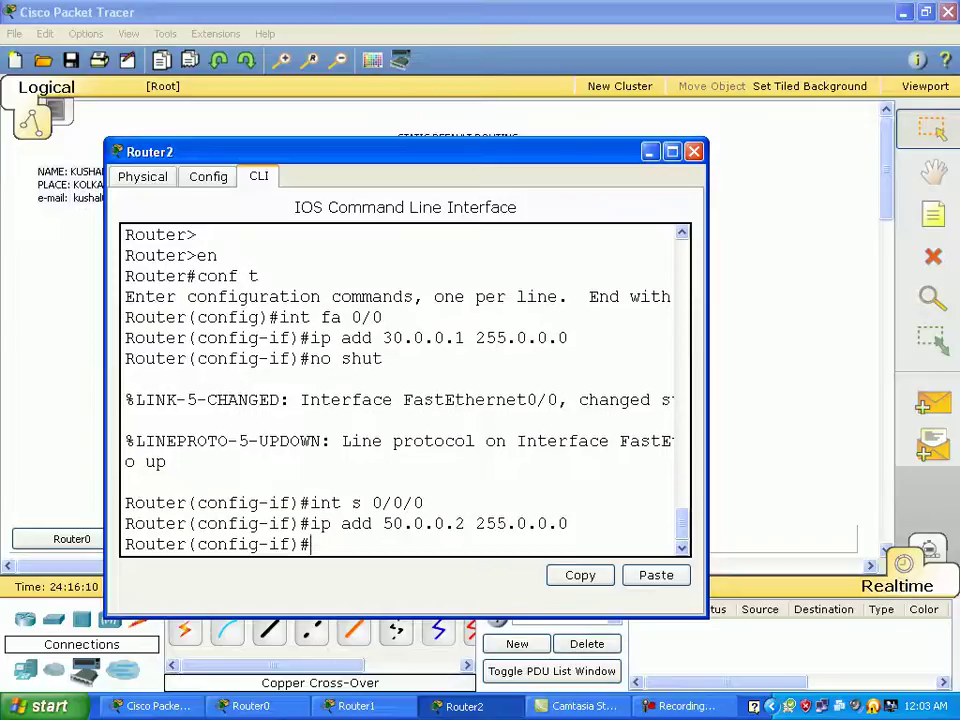
{"action": "type", "text": "no shut"}
{"action": "key", "text": "Return"}
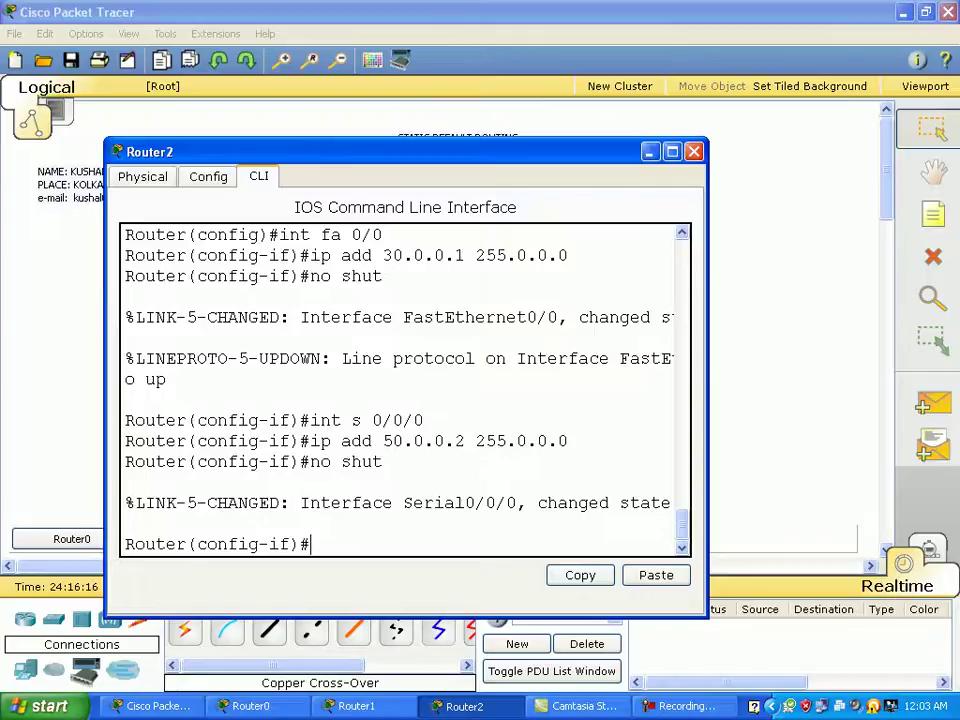
In PC0's IP configuration, set the static IP address to 10.0.0.2 with subnet mask 255.0.0.0.
{"action": "key", "text": "alt+Tab"}
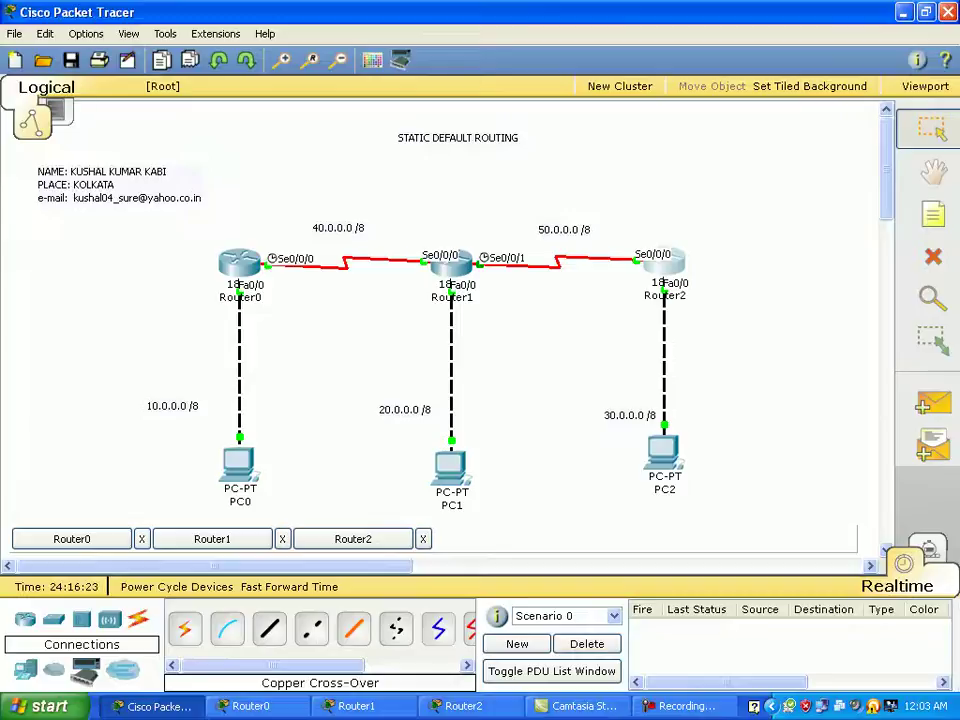
{"action": "double_click", "coordinate": [239, 465]}
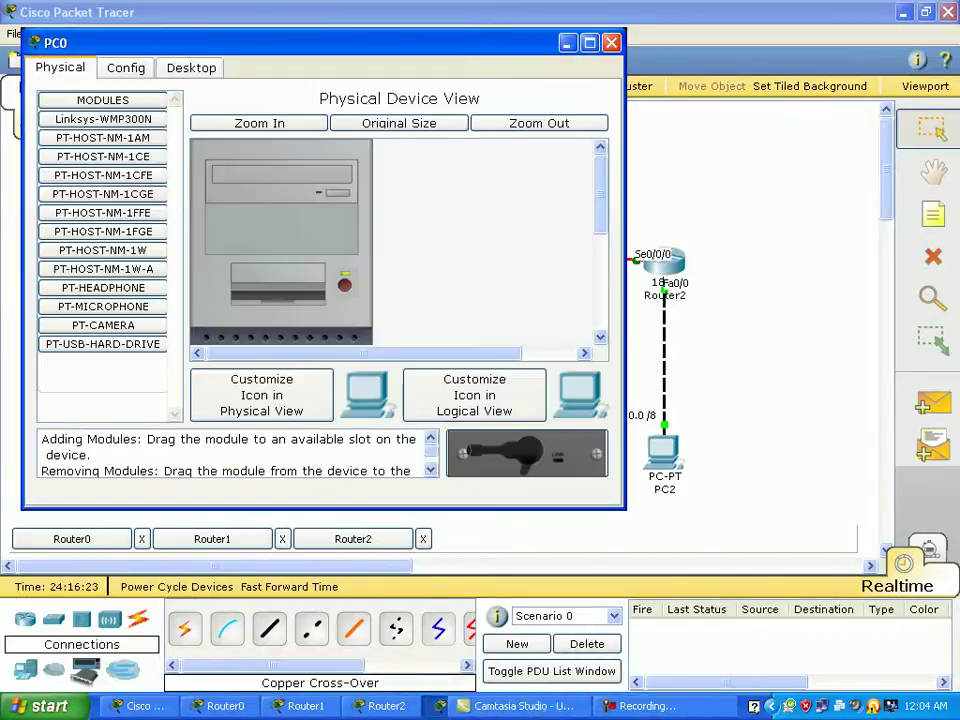
{"action": "left_click_drag", "start_coordinate": [598, 62], "coordinate": [607, 61]}
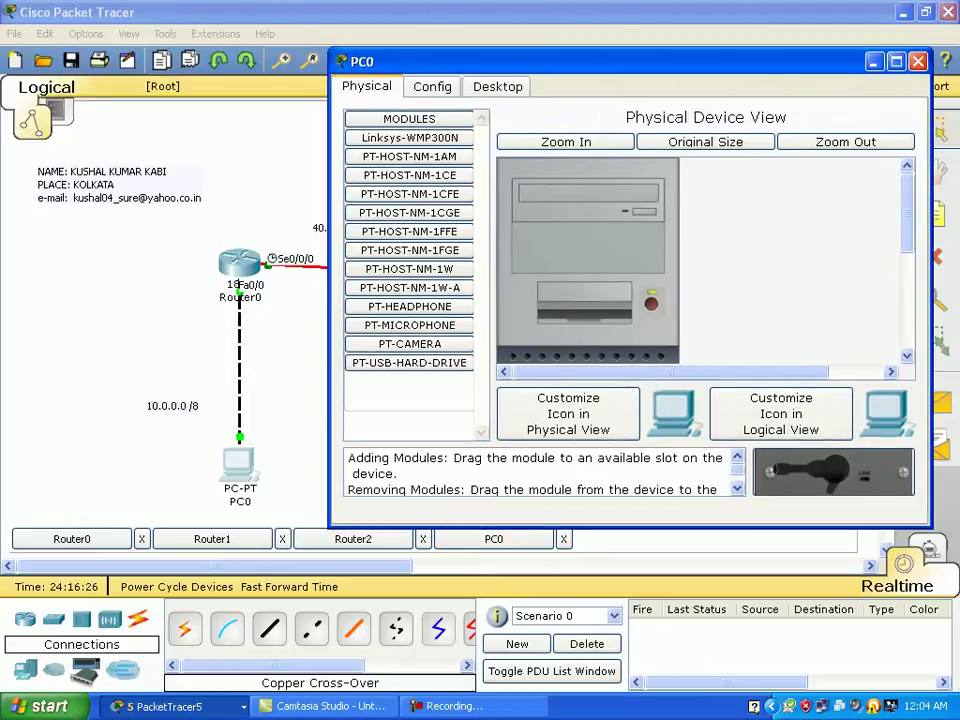
{"action": "left_click", "coordinate": [497, 86]}
{"action": "left_click", "coordinate": [409, 166]}
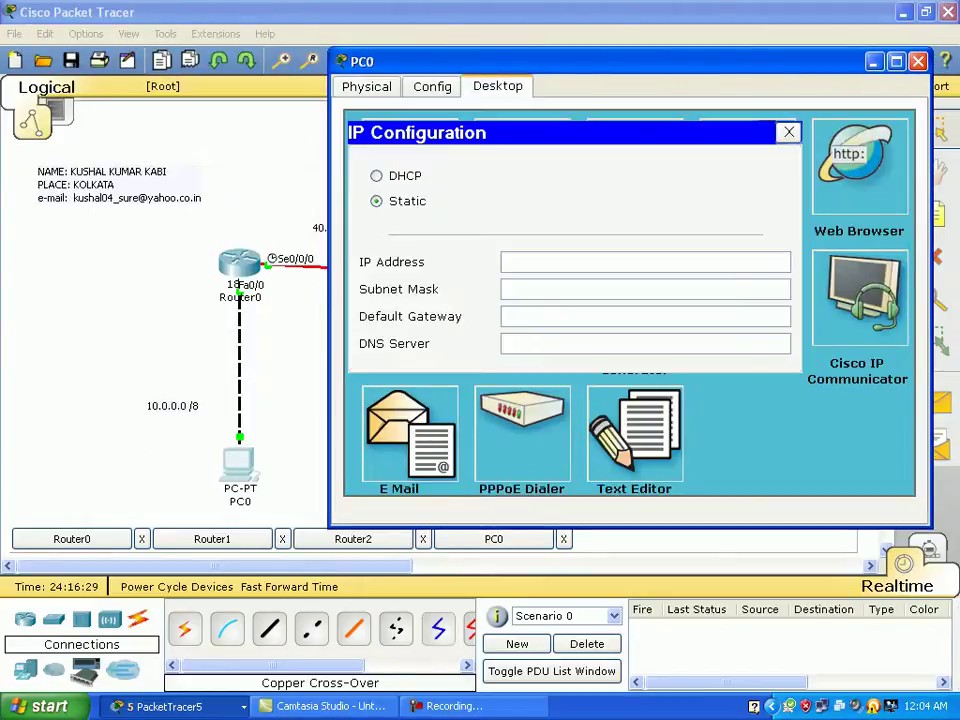
{"action": "type", "text": "10.0..2"}
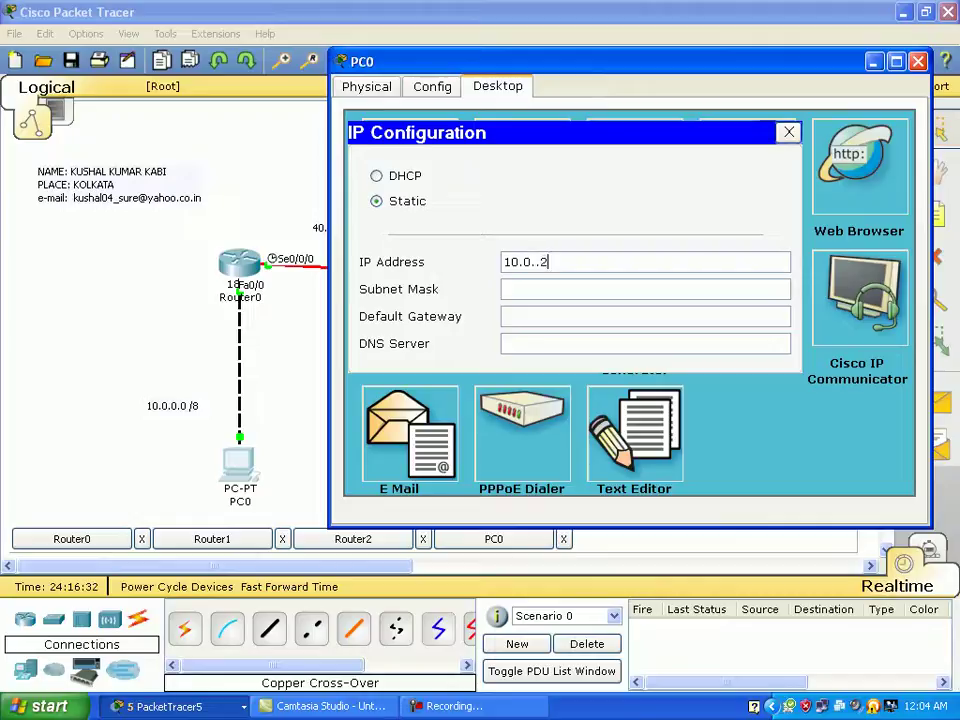
{"action": "key", "text": "BackSpace"}
{"action": "type", "text": "0.2"}
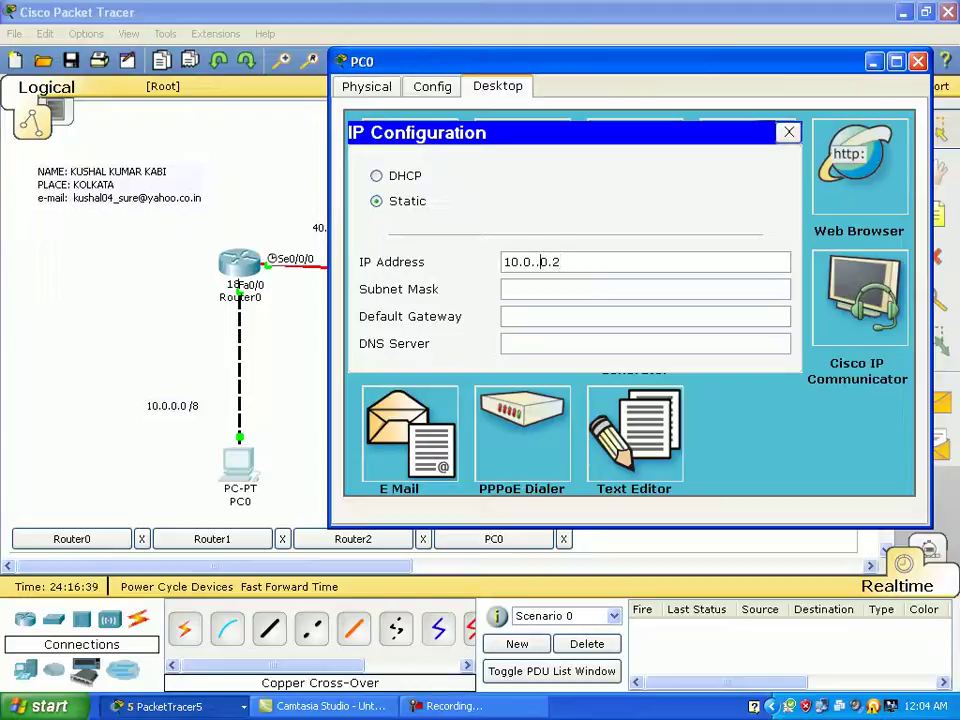
{"action": "key", "text": "BackSpace"}
{"action": "left_click", "coordinate": [530, 289]}
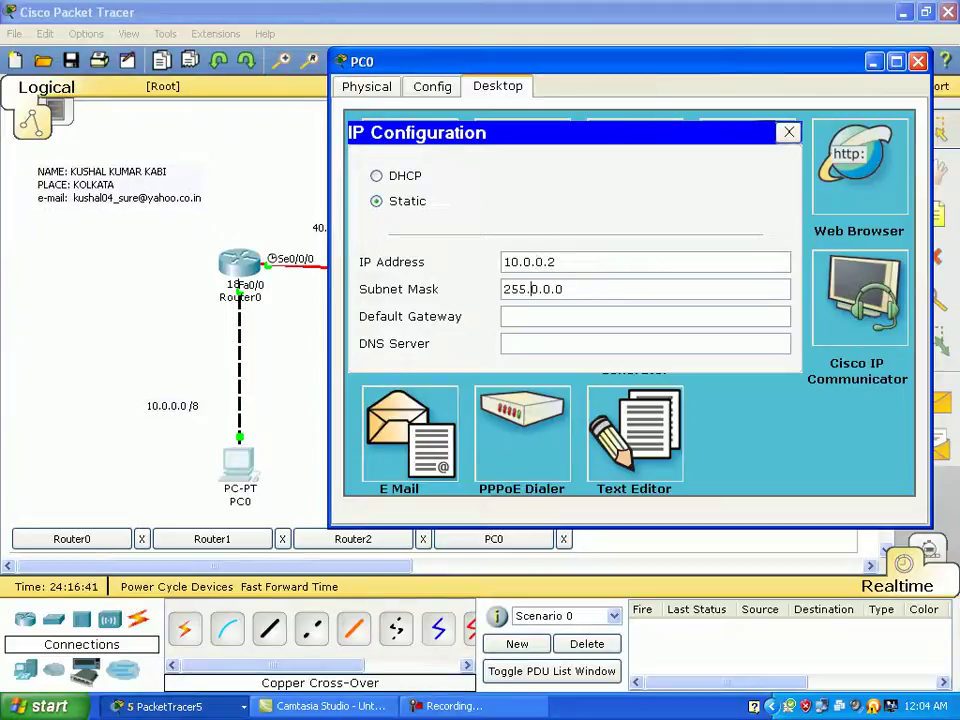
Set PC0's default gateway to 10.0.0.1 and close its configuration window.
{"action": "left_click", "coordinate": [504, 316]}
{"action": "type", "text": "10."}
{"action": "type", "text": ".0.1"}
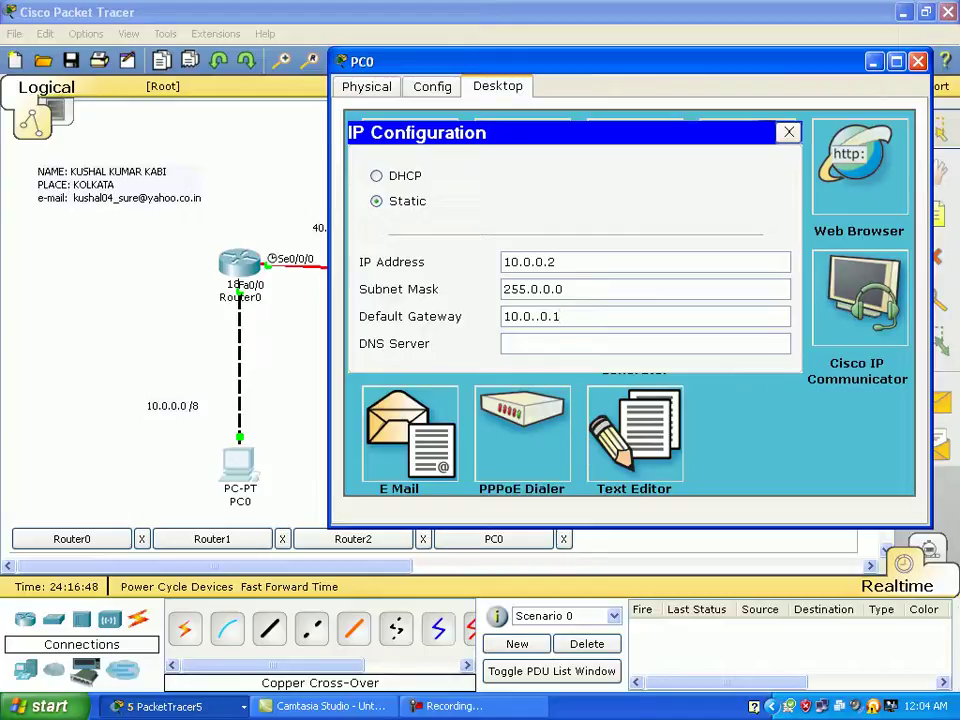
{"action": "type", "text": "0"}
{"action": "type", "text": "0"}
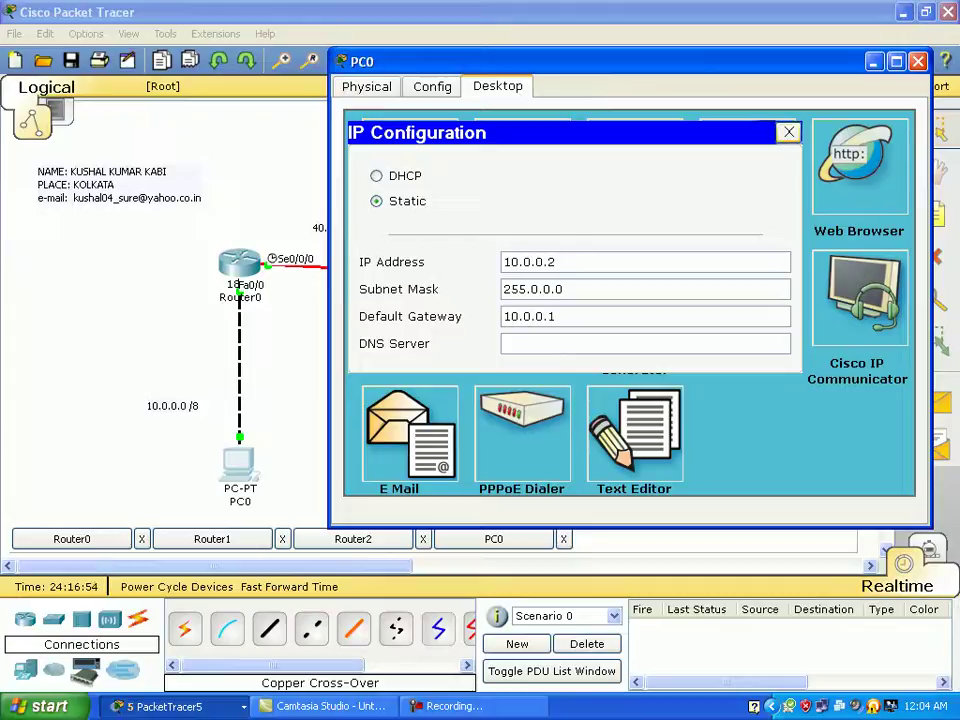
{"action": "left_click", "coordinate": [788, 132]}
{"action": "left_click", "coordinate": [917, 61]}
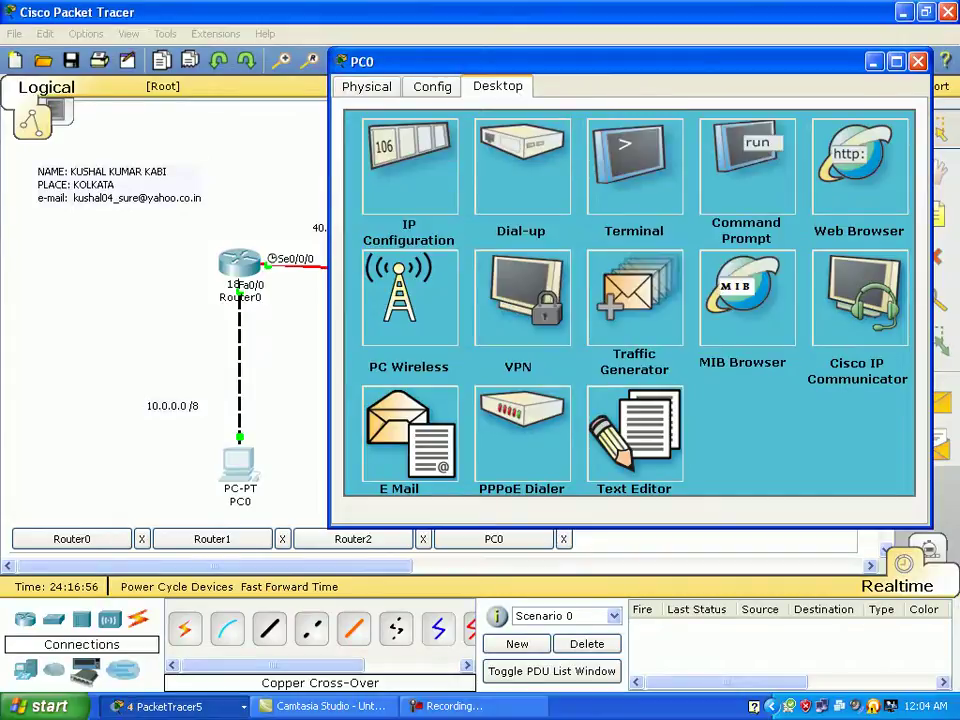
{"action": "key", "text": "alt+F4"}
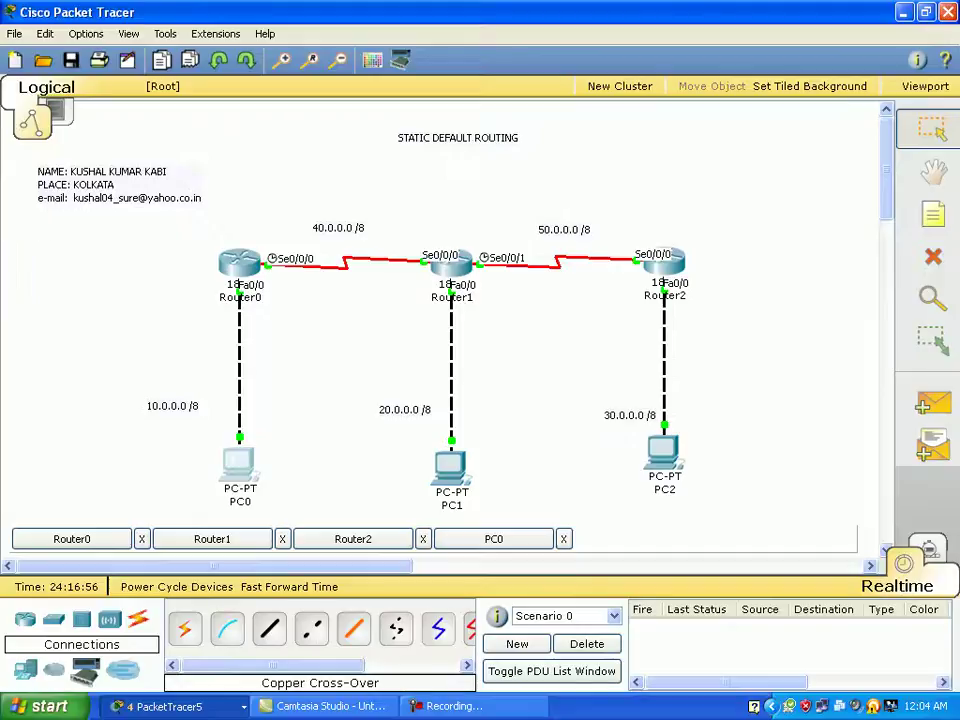
Configure PC1 with static IP address 20.0.0.2, subnet mask 255.0.0.0 and default gateway 20.0.0.1, and close its window.
{"action": "left_click", "coordinate": [451, 466]}
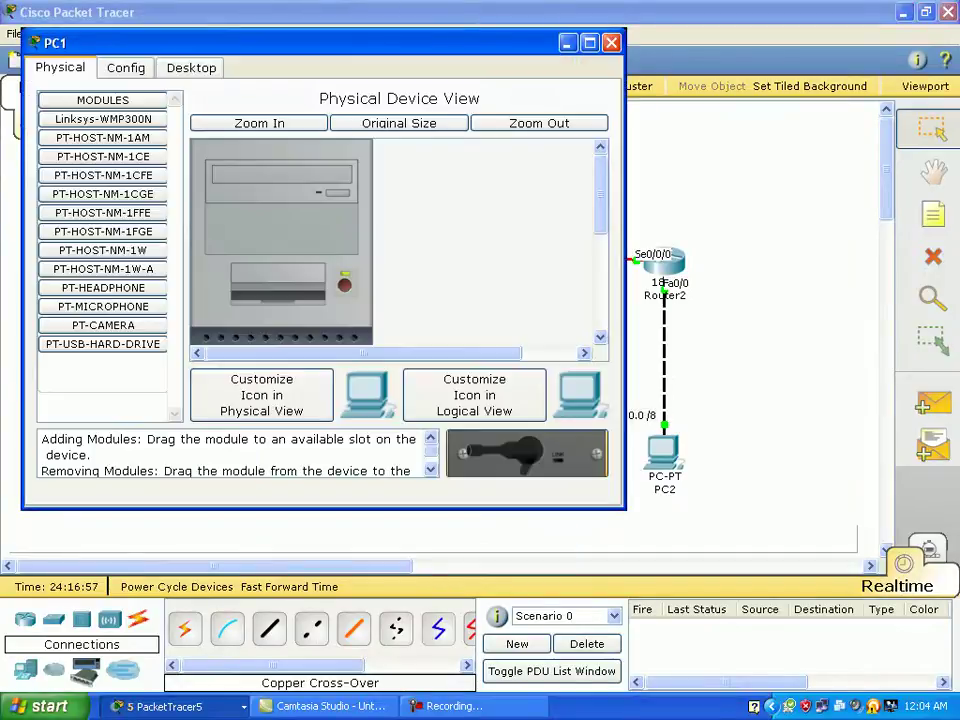
{"action": "left_click_drag", "start_coordinate": [320, 42], "coordinate": [496, 61]}
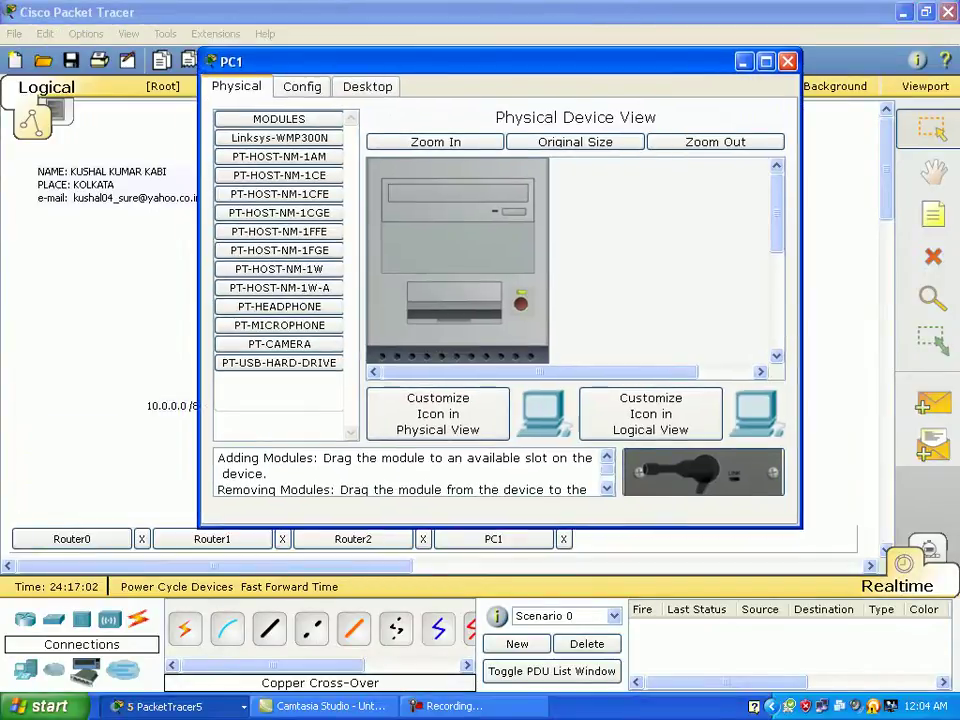
{"action": "left_click", "coordinate": [366, 86]}
{"action": "left_click", "coordinate": [279, 166]}
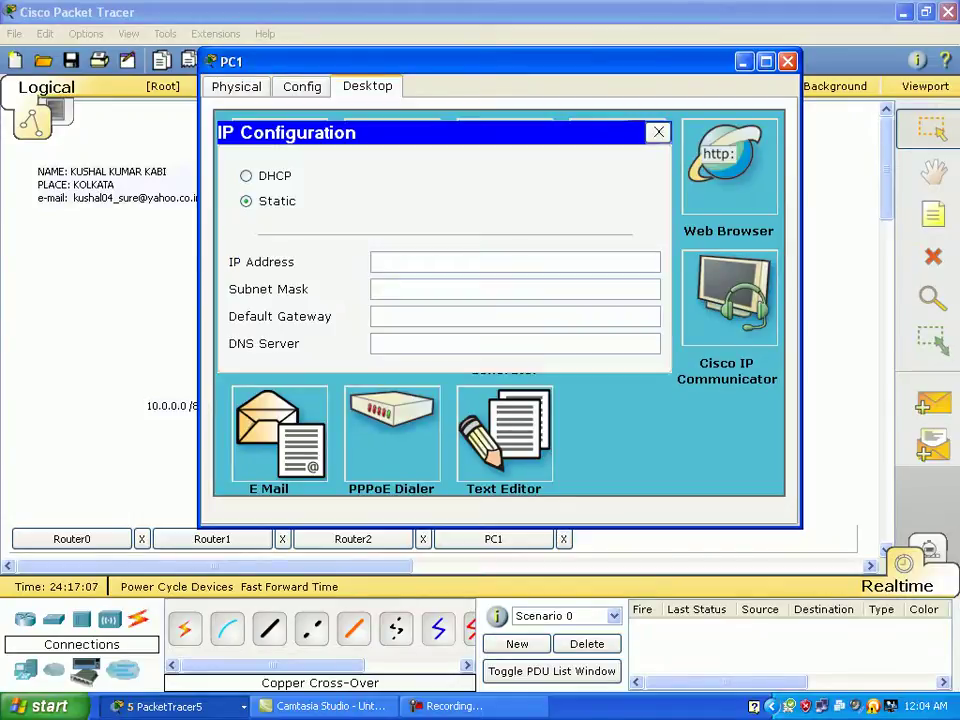
{"action": "type", "text": "20.0.0.2"}
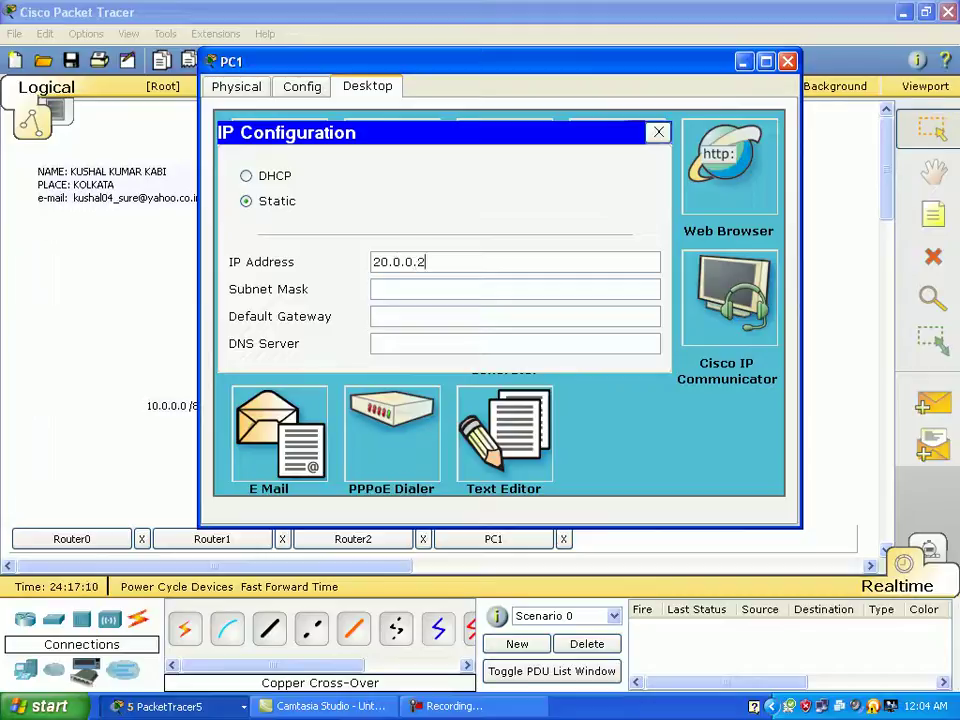
{"action": "key", "text": "Tab"}
{"action": "key", "text": "Tab"}
{"action": "type", "text": "20.0.0.1"}
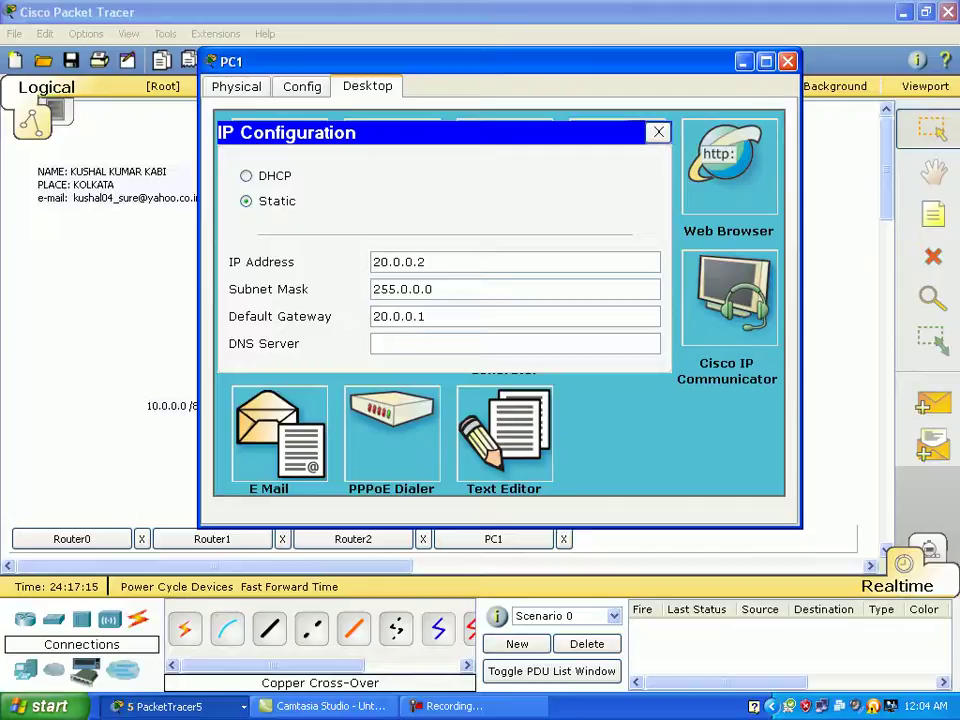
{"action": "left_click", "coordinate": [658, 132]}
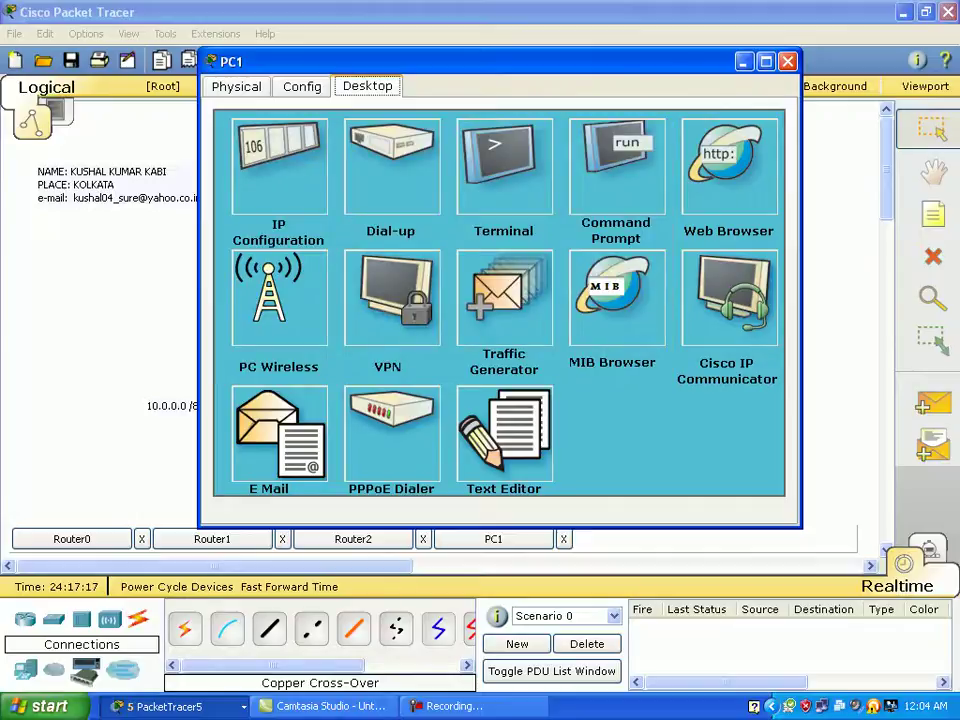
{"action": "left_click", "coordinate": [788, 61]}
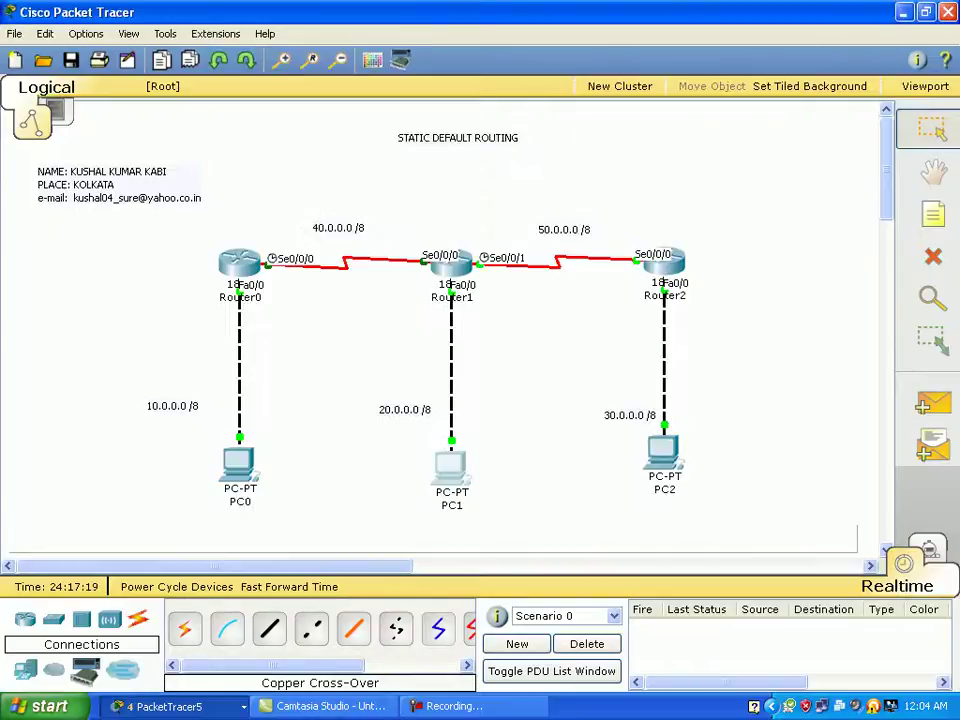
Configure PC2 with static IP address 30.0.0.2, subnet mask 255.0.0.0 and default gateway 30.0.0.1, and close its window.
{"action": "left_click", "coordinate": [663, 455]}
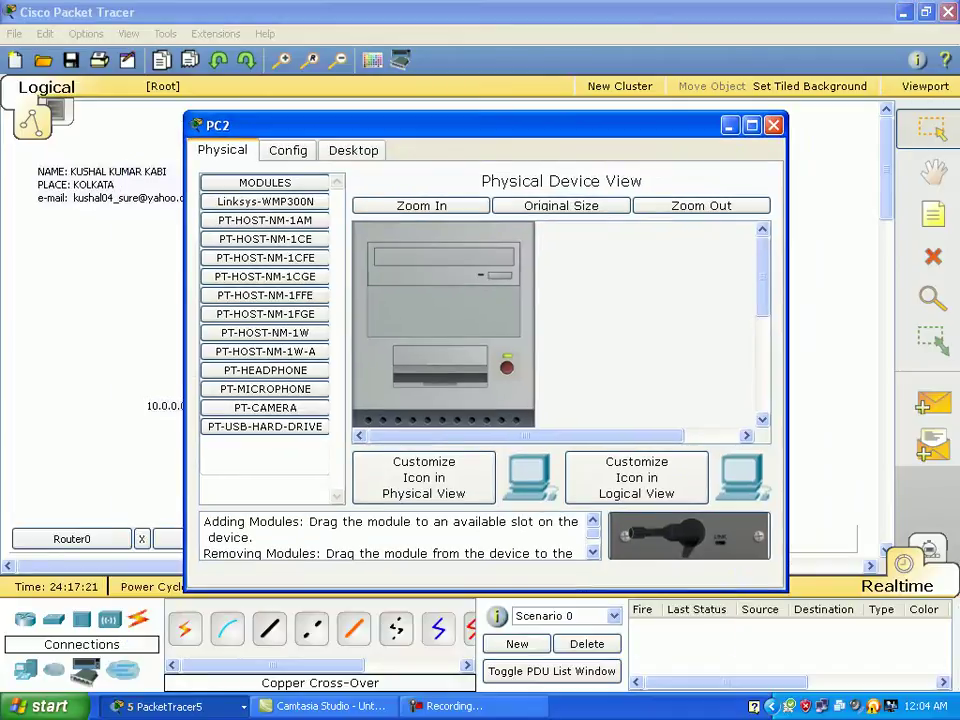
{"action": "left_click", "coordinate": [352, 150]}
{"action": "left_click", "coordinate": [265, 230]}
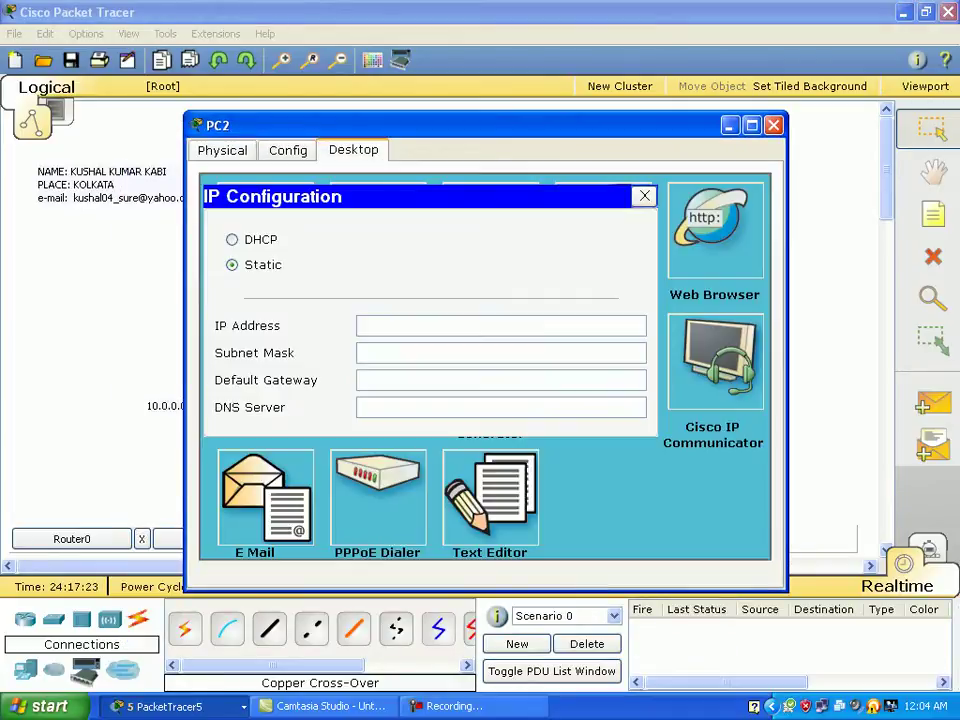
{"action": "type", "text": "3"}
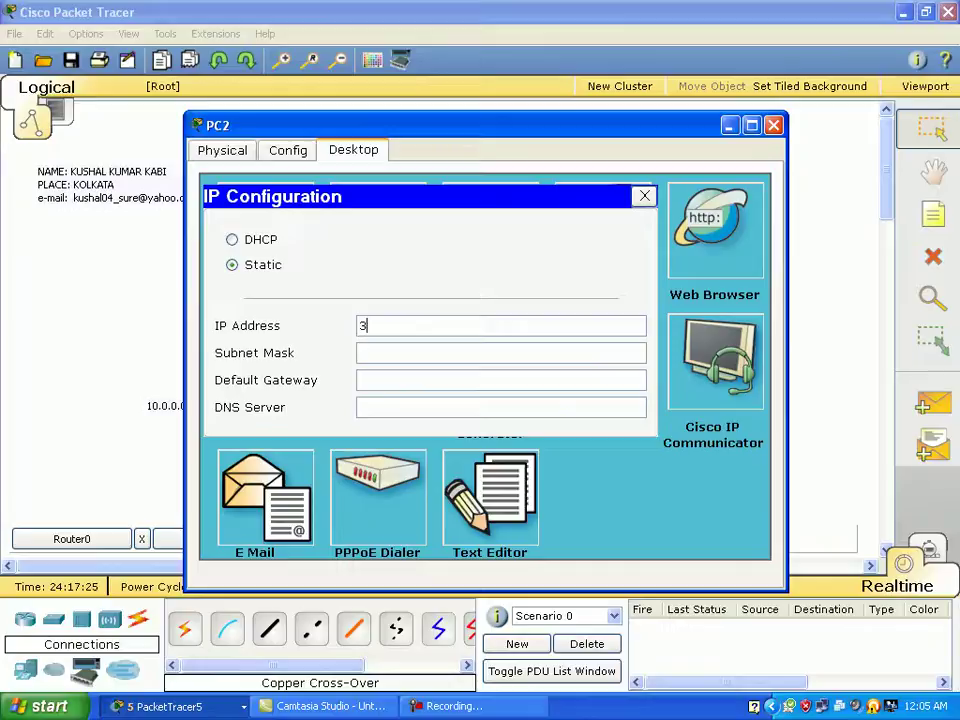
{"action": "type", "text": "0.0.0.2"}
{"action": "key", "text": "Tab"}
{"action": "key", "text": "Tab"}
{"action": "type", "text": "30.0"}
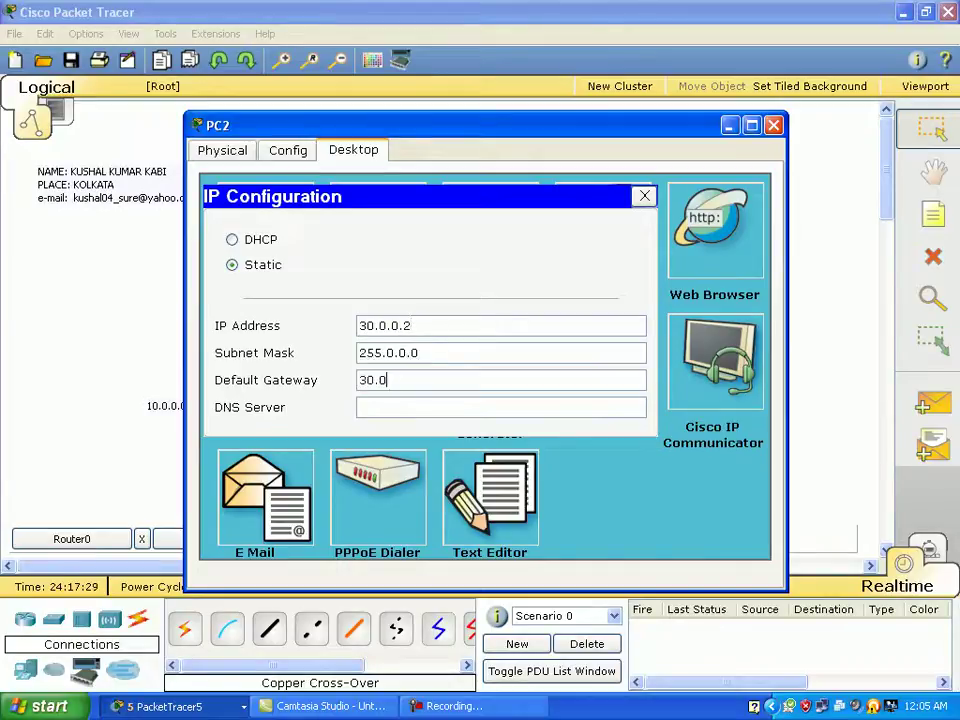
{"action": "type", "text": ".0"}
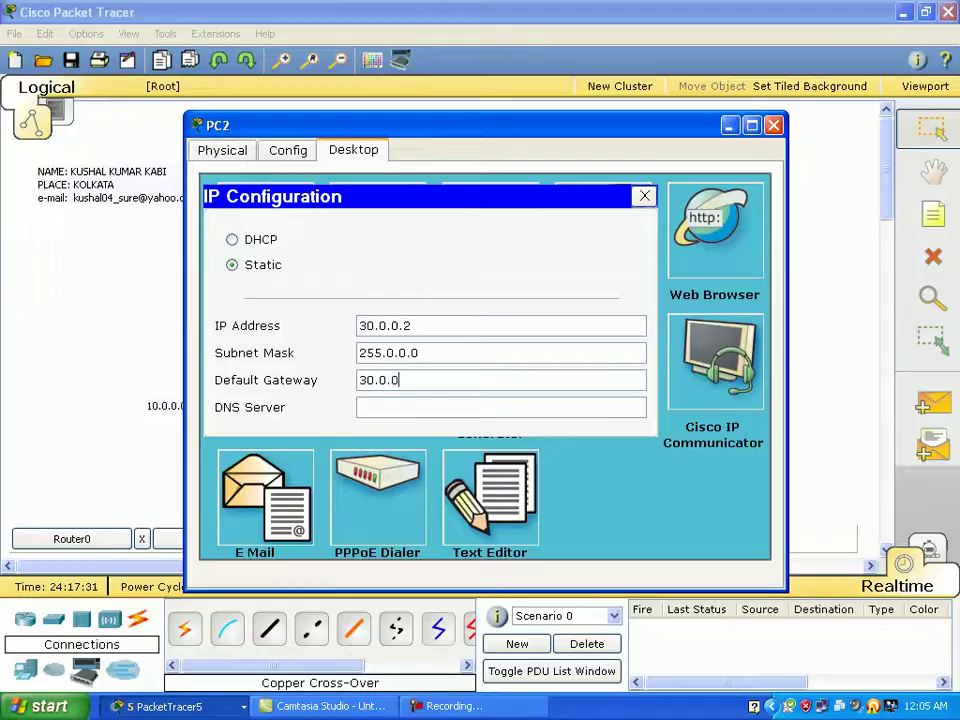
{"action": "type", "text": ".1"}
{"action": "left_click", "coordinate": [644, 196]}
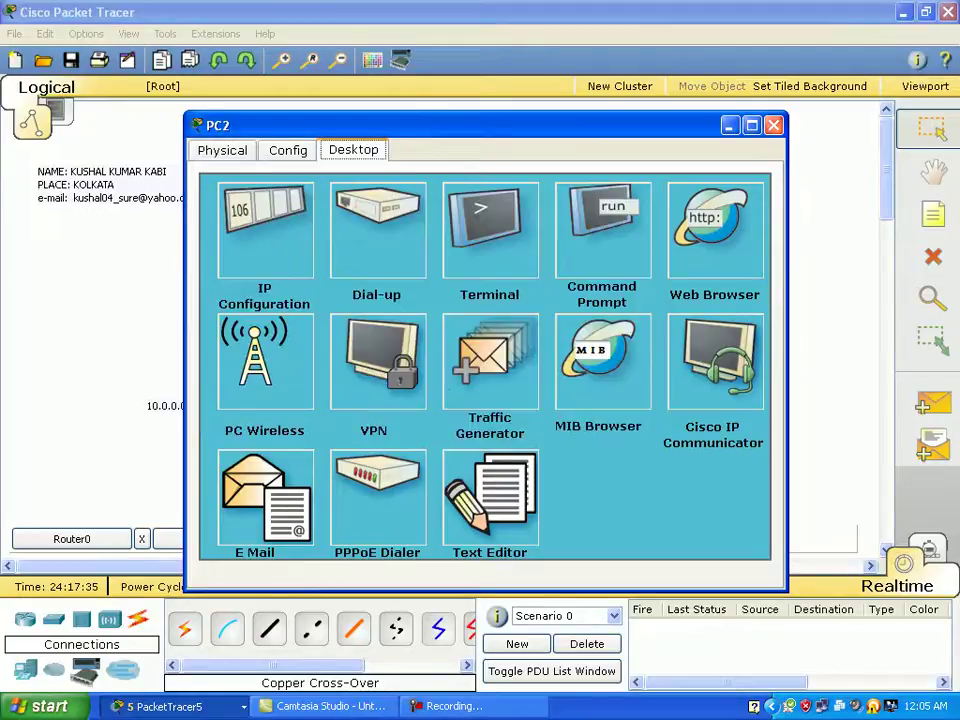
{"action": "left_click", "coordinate": [773, 125]}
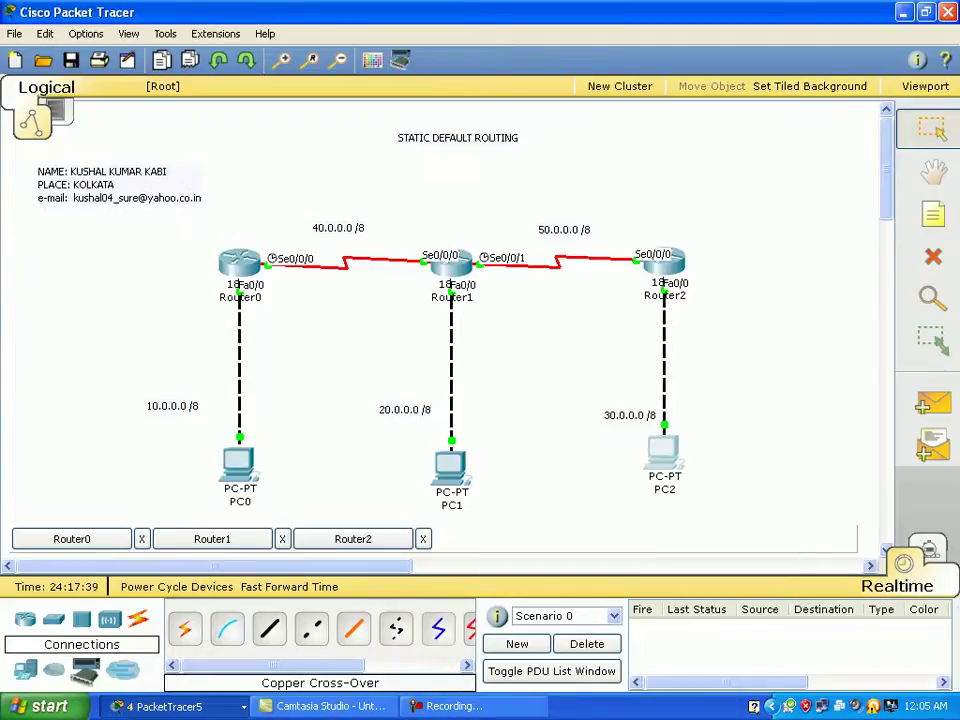
Bring up Router0's command line and exit interface configuration to global configuration mode.
{"action": "left_click_drag", "start_coordinate": [249, 172], "coordinate": [267, 354]}
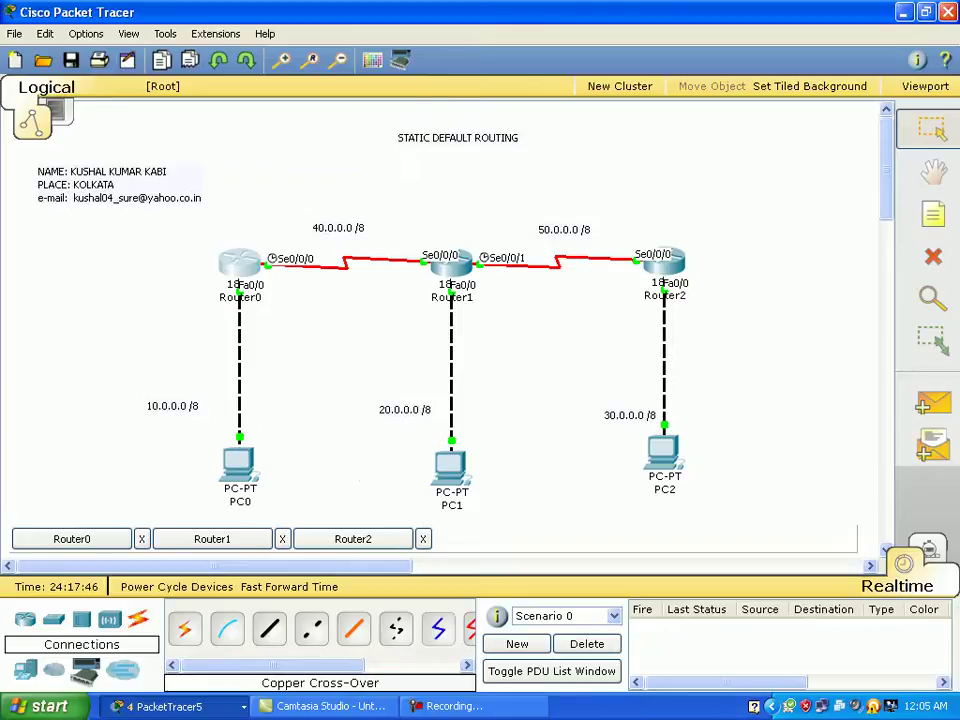
{"action": "key", "text": "alt+Tab"}
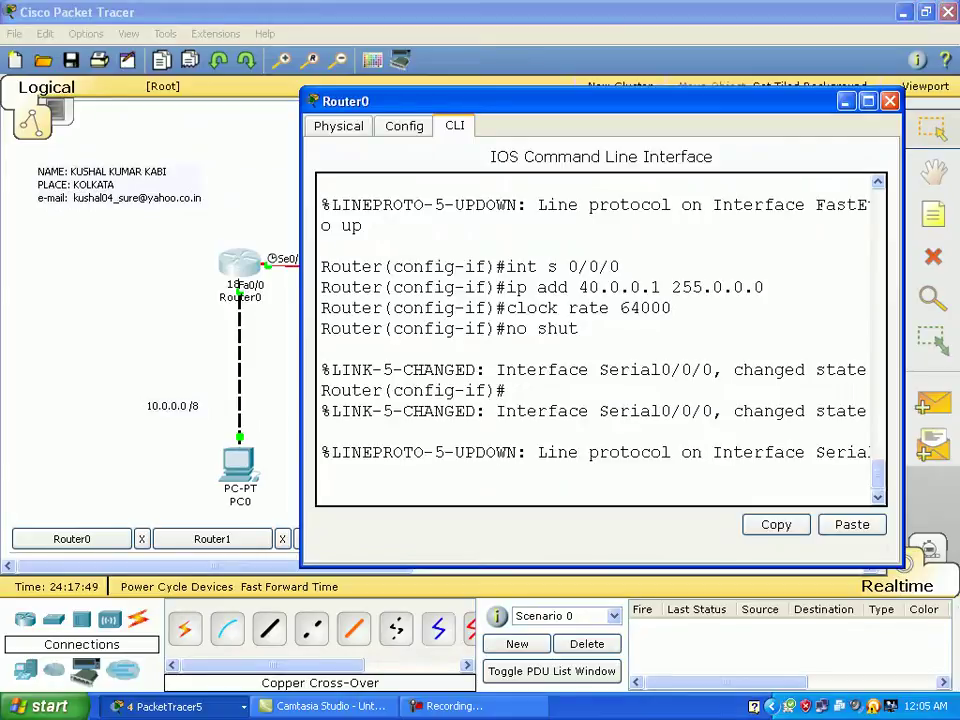
{"action": "key", "text": "Return"}
{"action": "key", "text": "Return"}
{"action": "key", "text": "Return"}
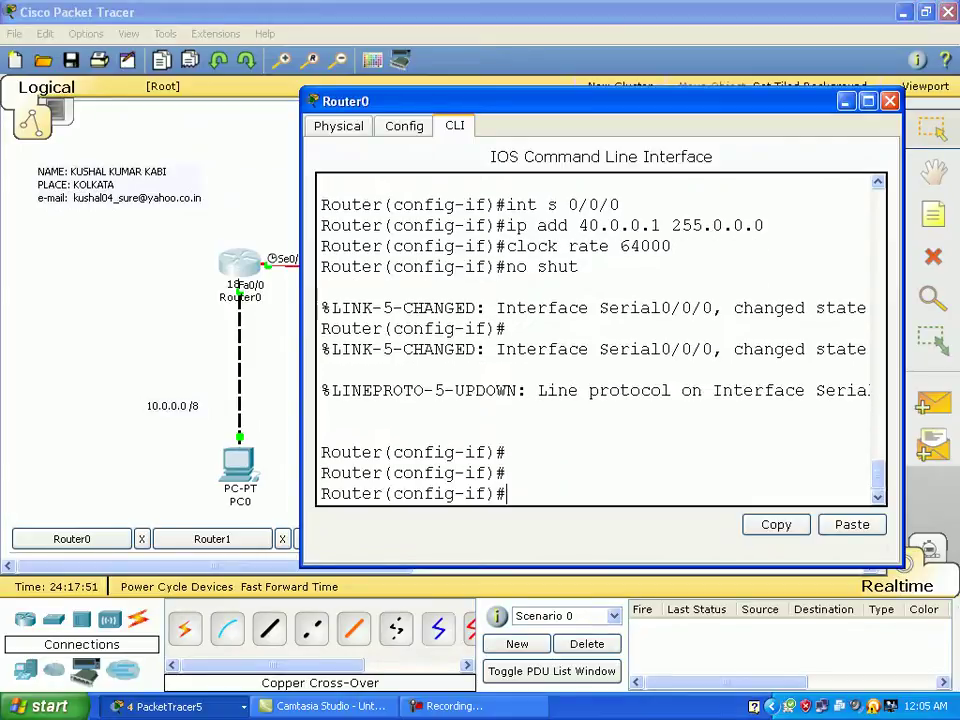
{"action": "type", "text": "exit"}
{"action": "key", "text": "Return"}
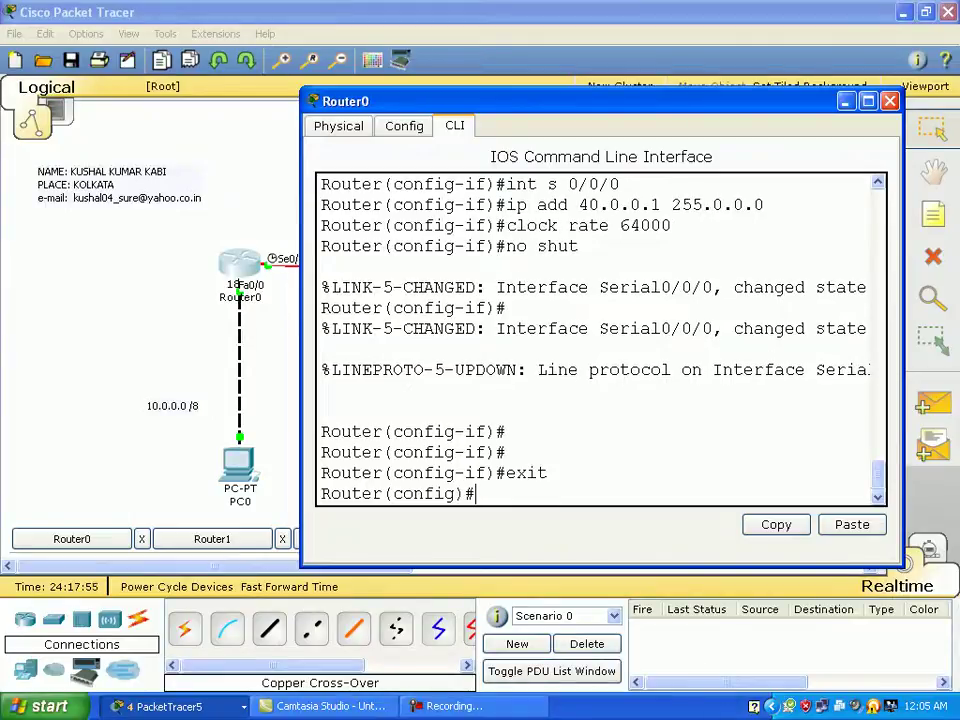
Add a default route on Router0 for 0.0.0.0 0.0.0.0 via next hop 40.0.0.2 and close its window.
{"action": "type", "text": "ip rote"}
{"action": "key", "text": "BackSpace"}
{"action": "key", "text": "BackSpace"}
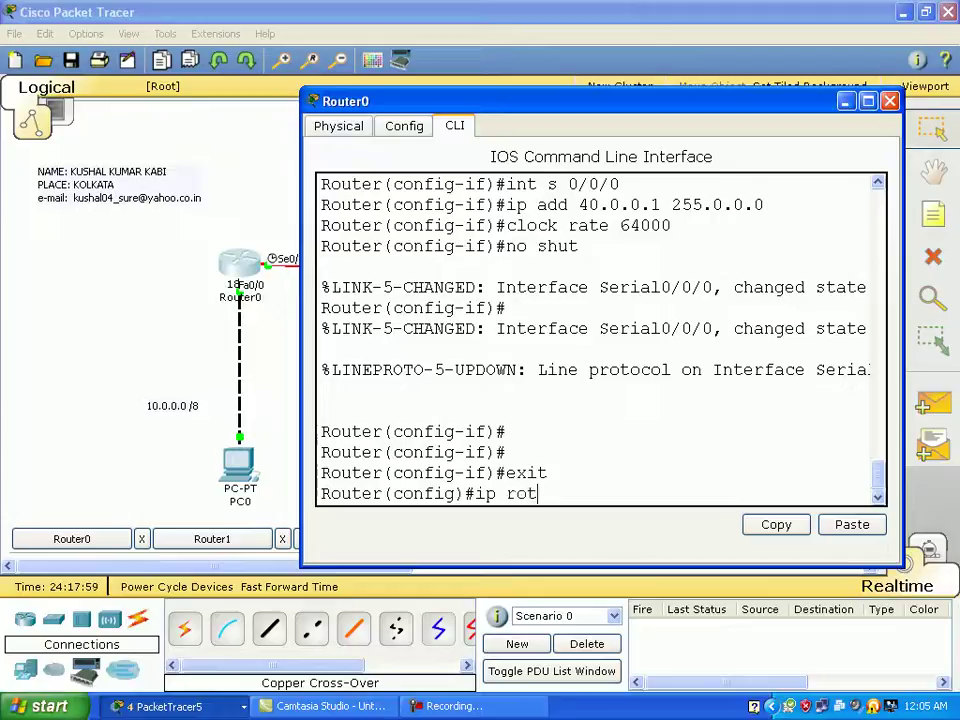
{"action": "type", "text": "ute "}
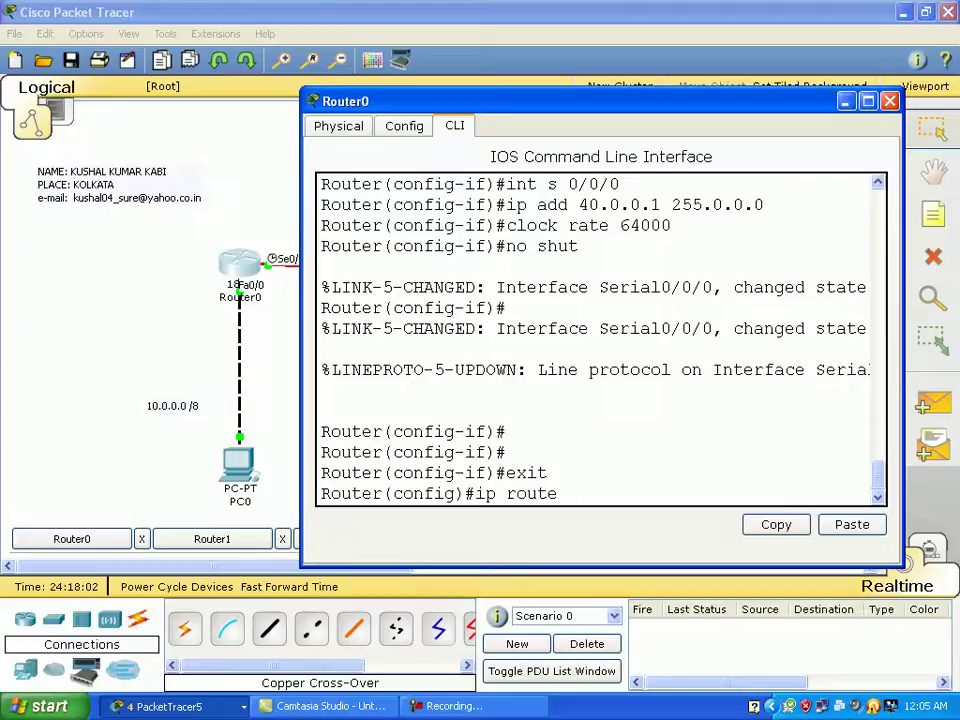
{"action": "type", "text": "0.0.0.0"}
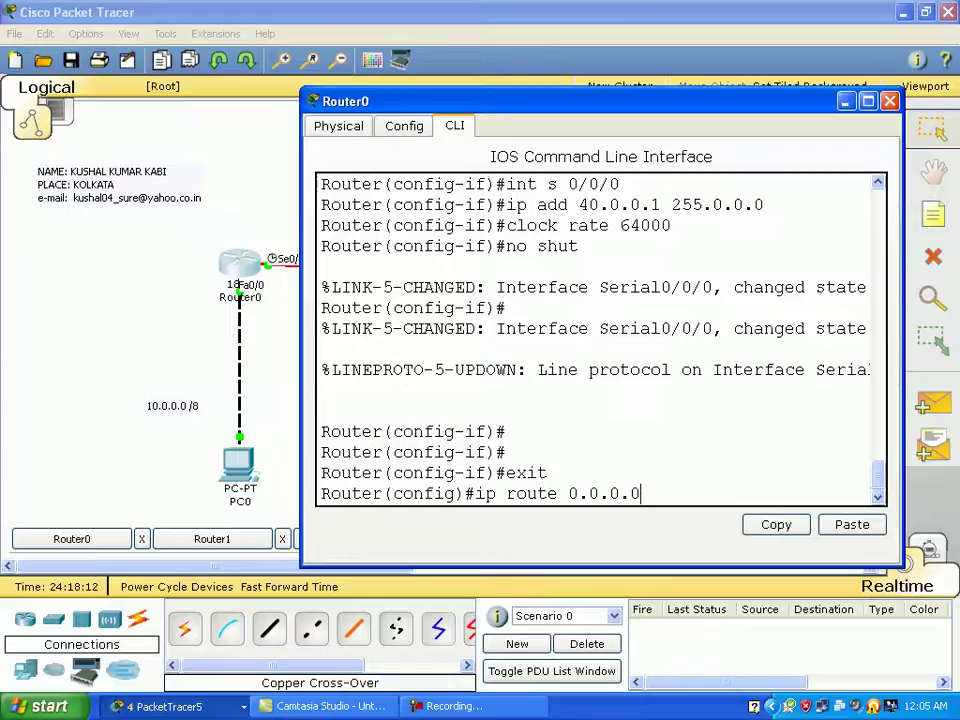
{"action": "type", "text": "0.0.0.0"}
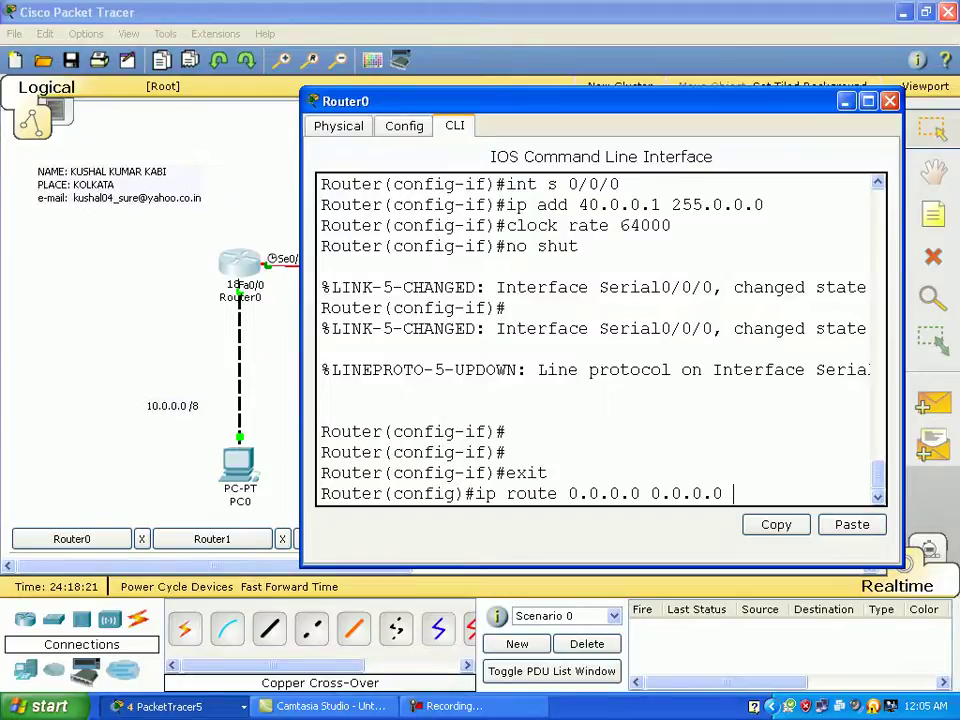
{"action": "left_click_drag", "start_coordinate": [600, 101], "coordinate": [687, 317]}
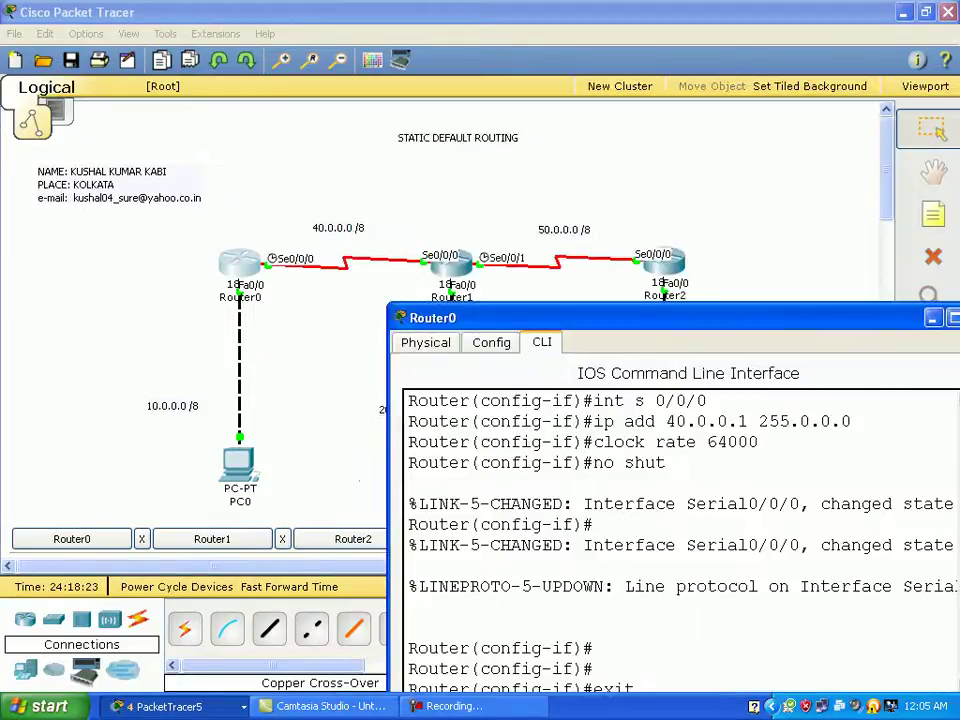
{"action": "left_click_drag", "start_coordinate": [588, 318], "coordinate": [583, 311]}
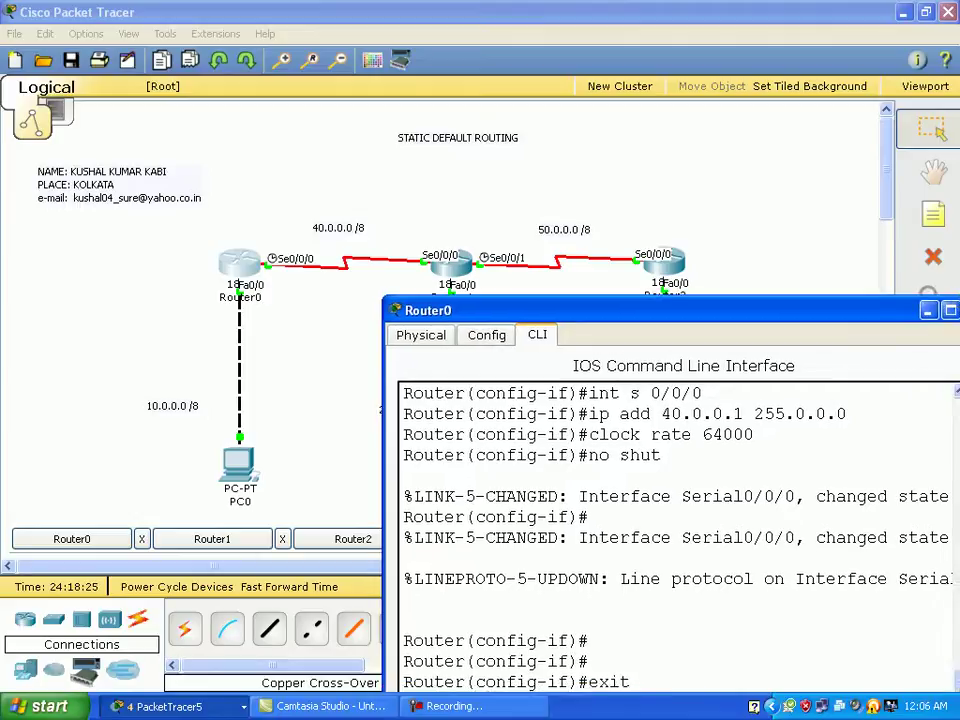
{"action": "left_click_drag", "start_coordinate": [583, 311], "coordinate": [472, 44]}
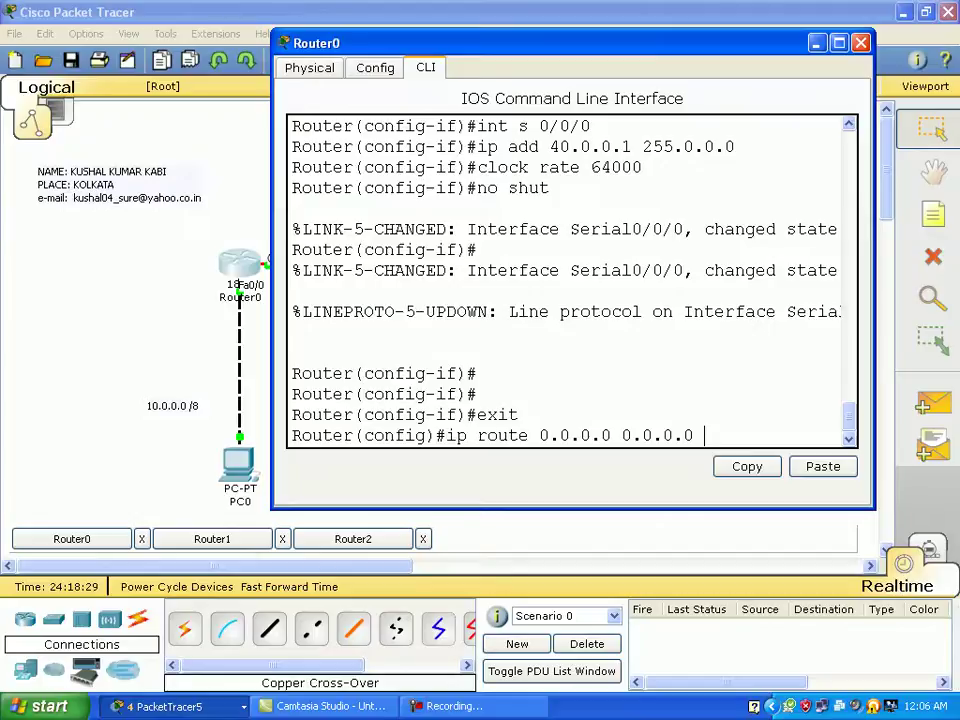
{"action": "type", "text": "40.0.0.2"}
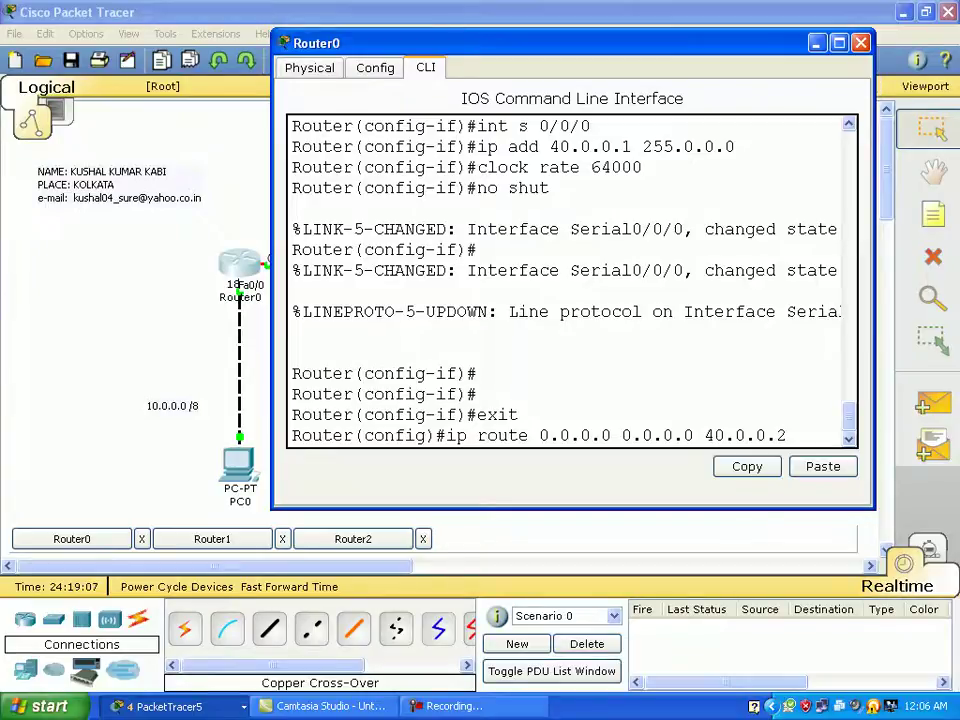
{"action": "key", "text": "Return"}
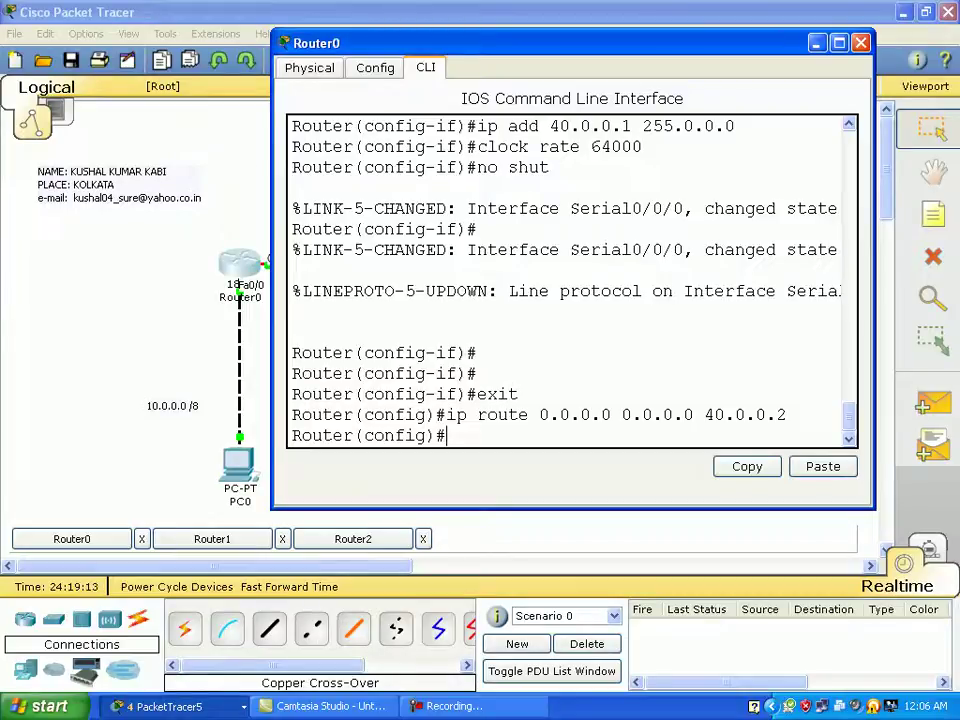
{"action": "left_click", "coordinate": [860, 42]}
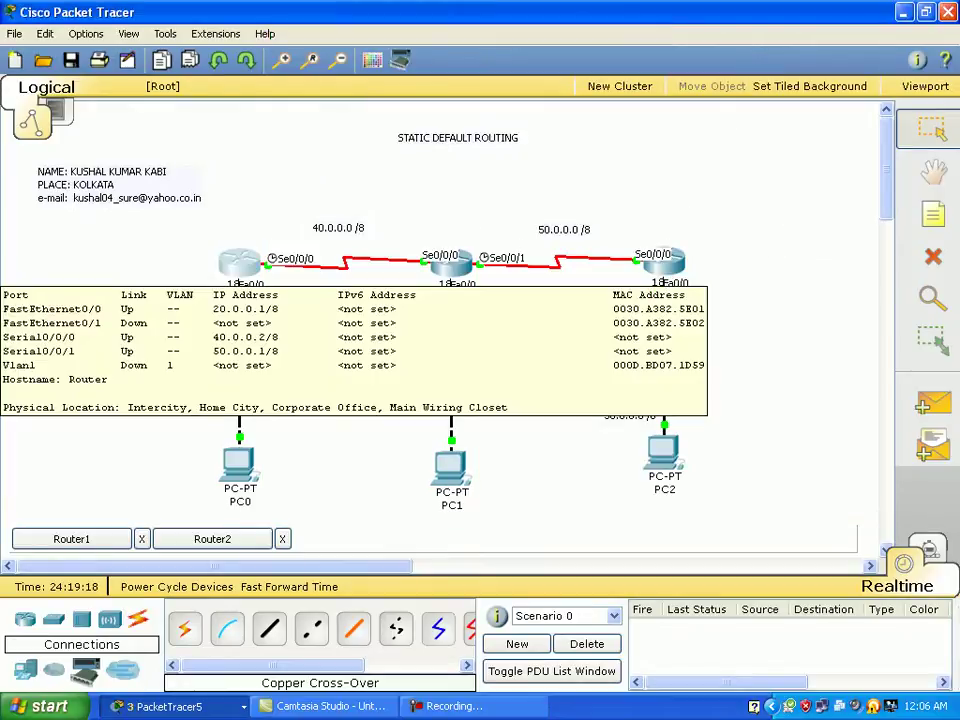
Open Router1's command line, return to privileged mode and display its IP routing table.
{"action": "left_click", "coordinate": [451, 265]}
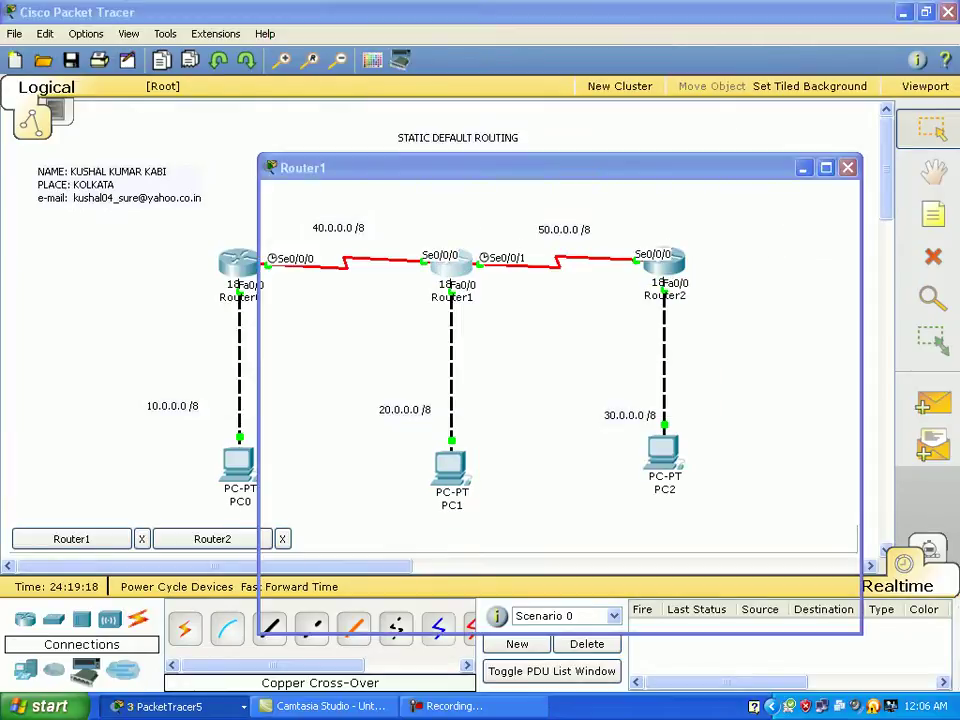
{"action": "left_click_drag", "start_coordinate": [558, 167], "coordinate": [677, 141]}
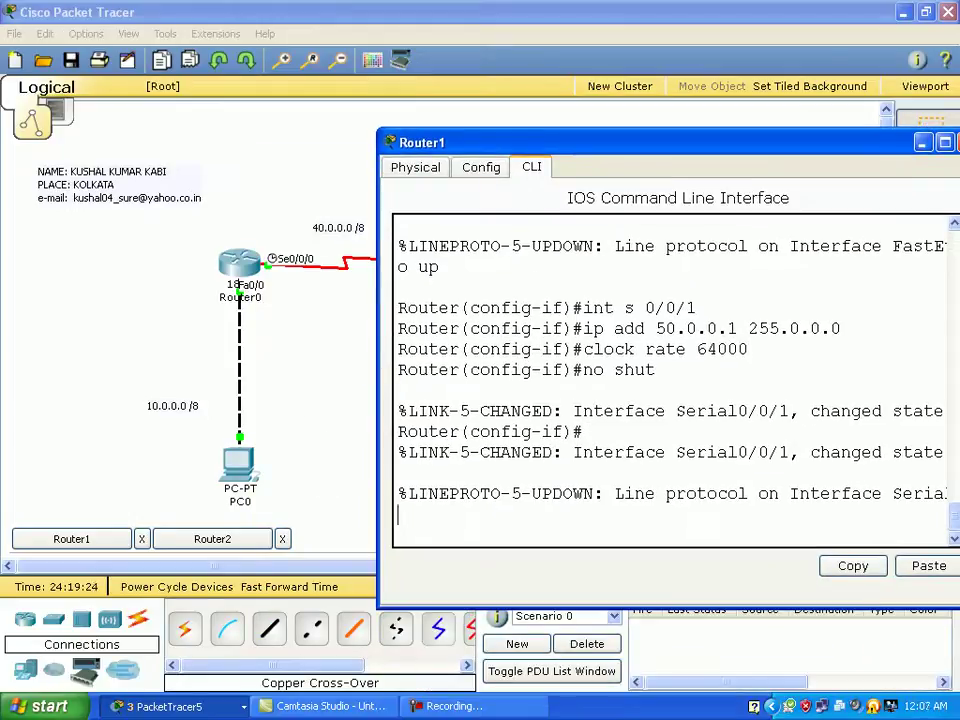
{"action": "key", "text": "Return"}
{"action": "key", "text": "Return"}
{"action": "key", "text": "Return"}
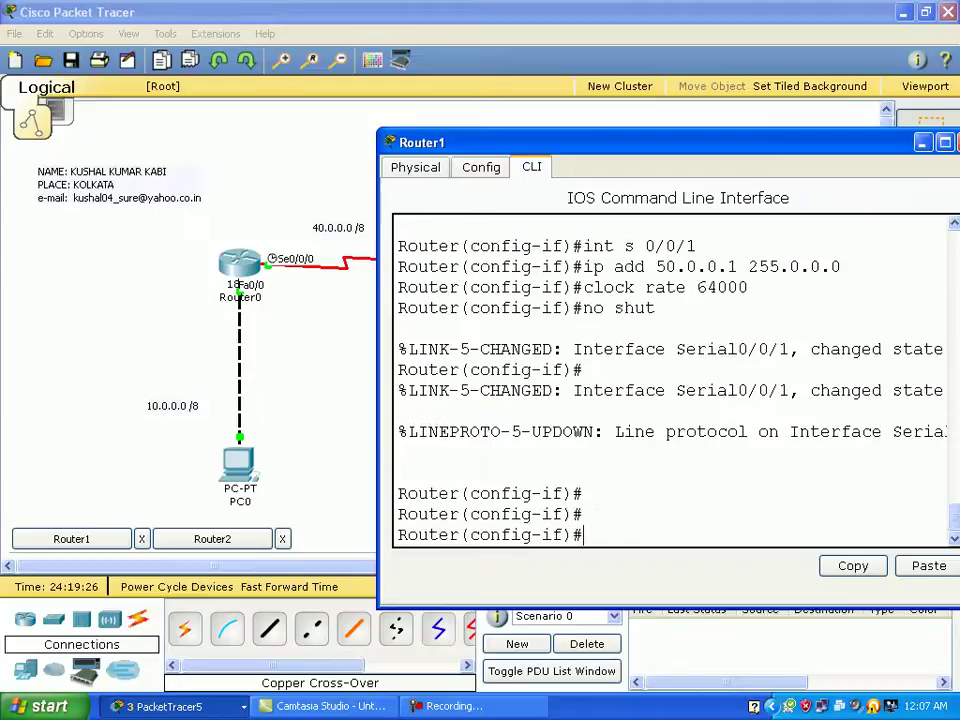
{"action": "key", "text": "ctrl+z"}
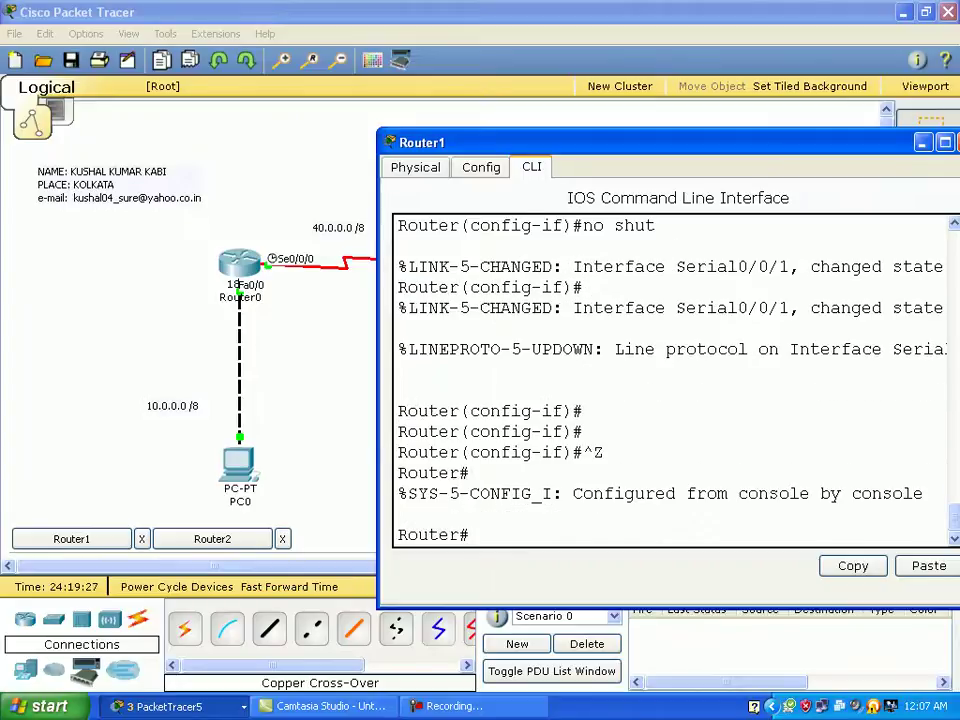
{"action": "type", "text": "sh ip rou"}
{"action": "type", "text": "te"}
{"action": "key", "text": "Return"}
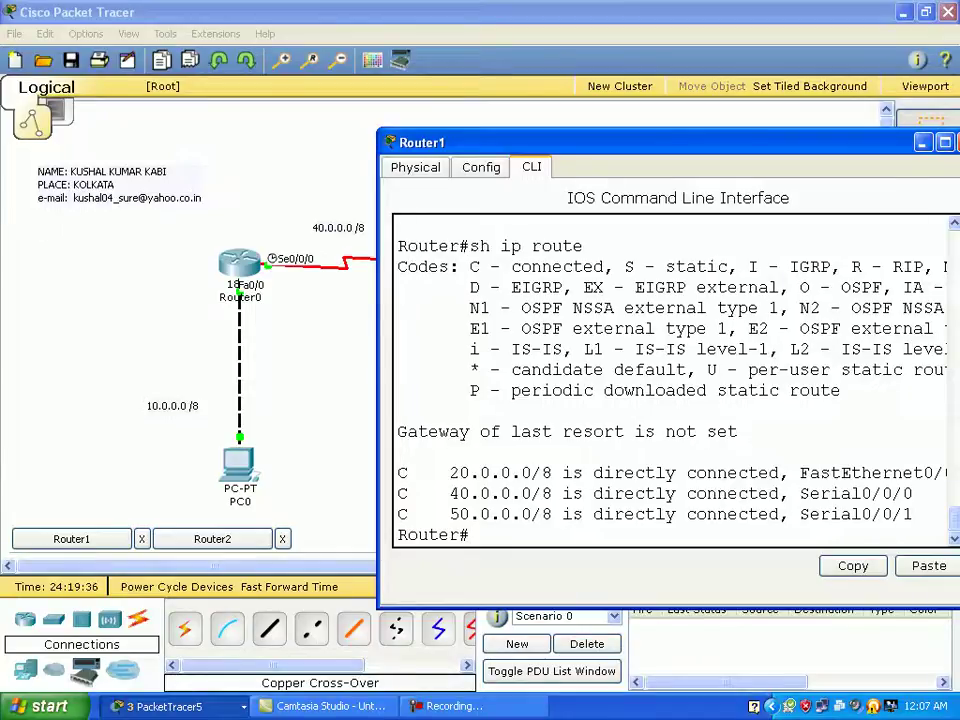
{"action": "left_click_drag", "start_coordinate": [450, 142], "coordinate": [389, 482]}
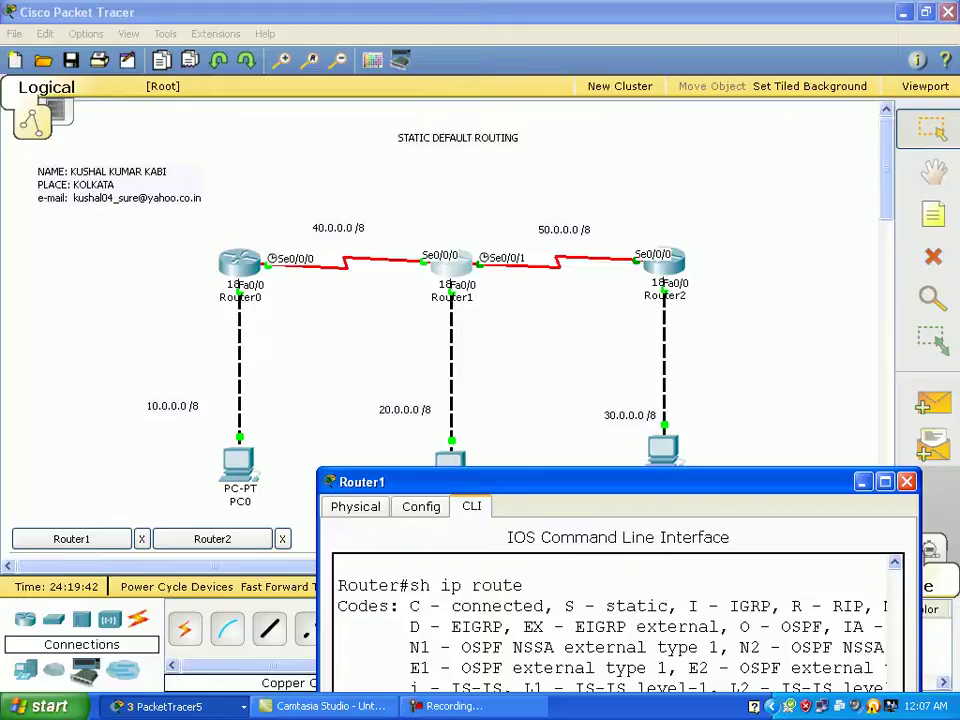
{"action": "left_click_drag", "start_coordinate": [389, 482], "coordinate": [411, 180]}
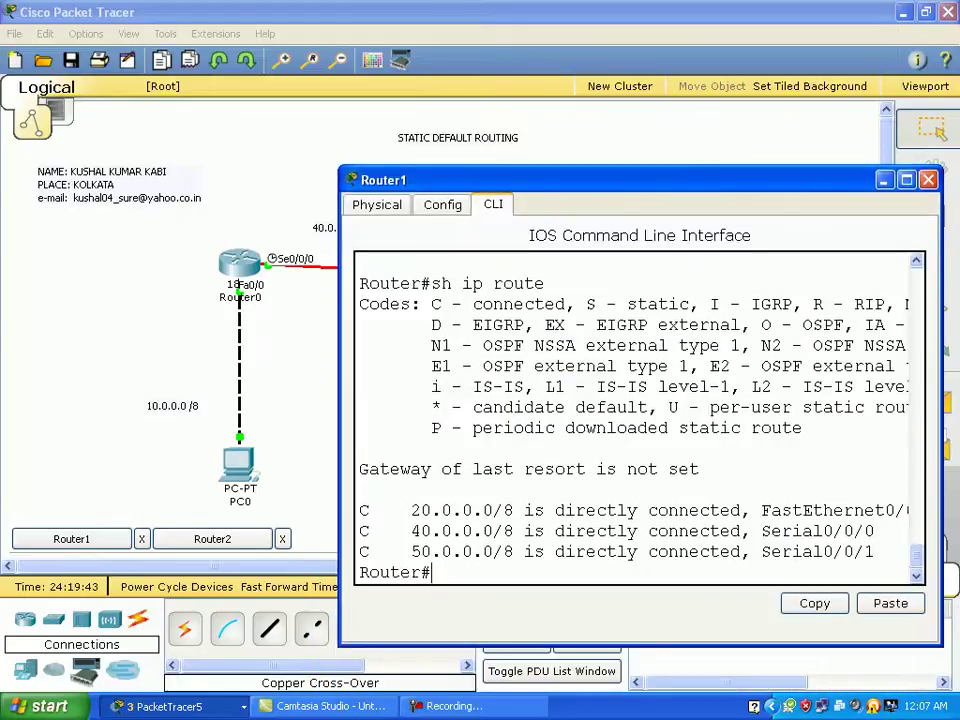
Enter global configuration mode on Router1 and add a static route to 10.0.0.0 255.0.0.0 via next hop 40.0.0.1.
{"action": "type", "text": "conf t"}
{"action": "key", "text": "Return"}
{"action": "type", "text": "ip"}
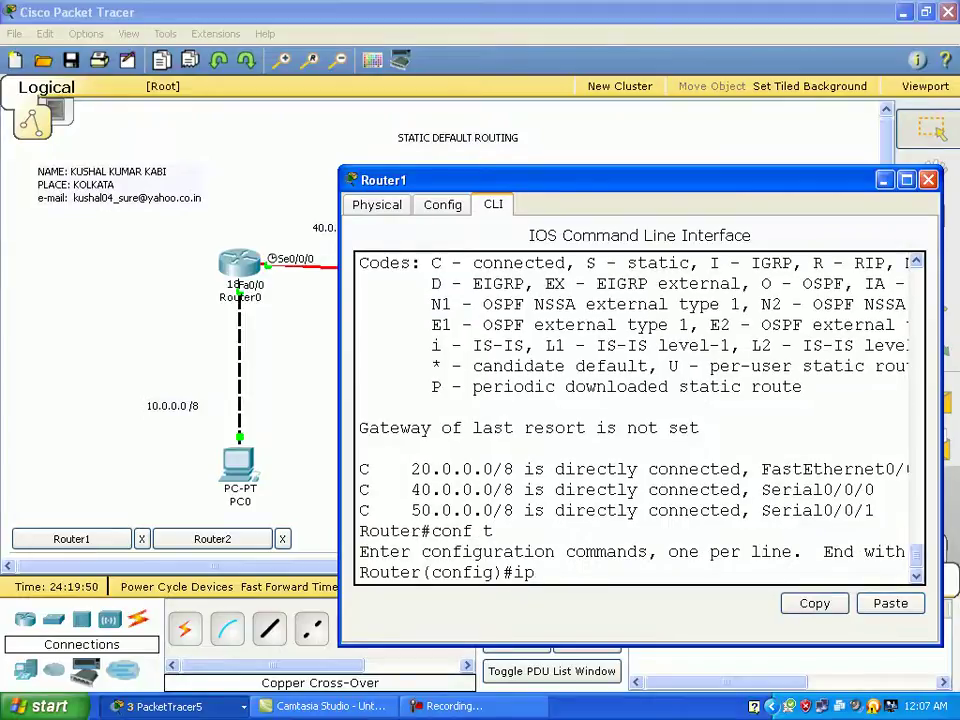
{"action": "type", "text": " route 10.0.0"}
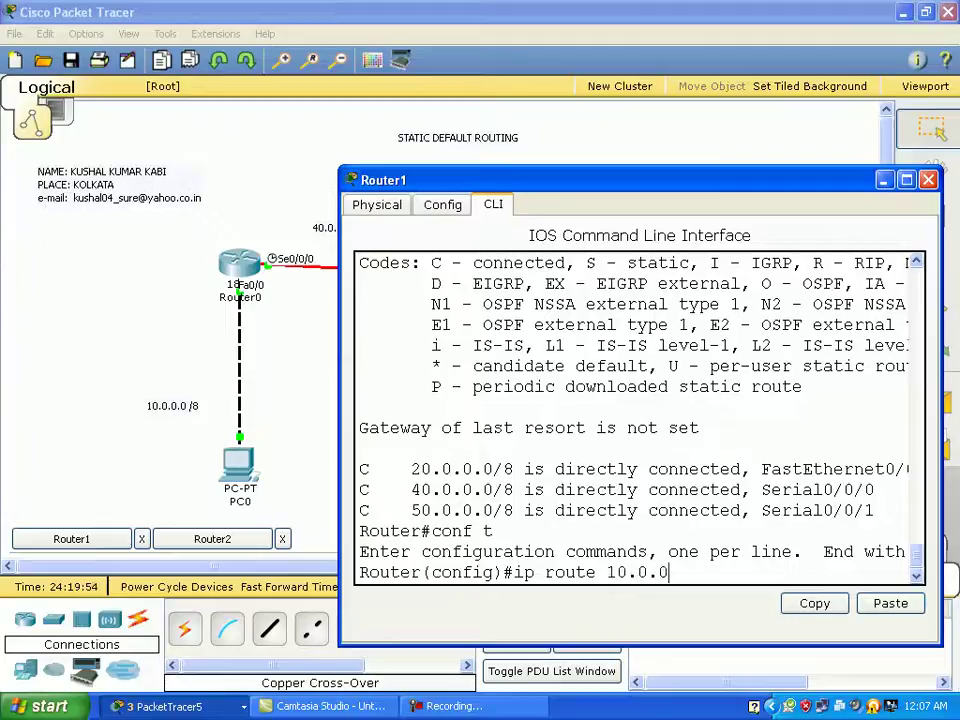
{"action": "type", "text": ".0 5"}
{"action": "key", "text": "BackSpace"}
{"action": "type", "text": "255.0.0.0 "}
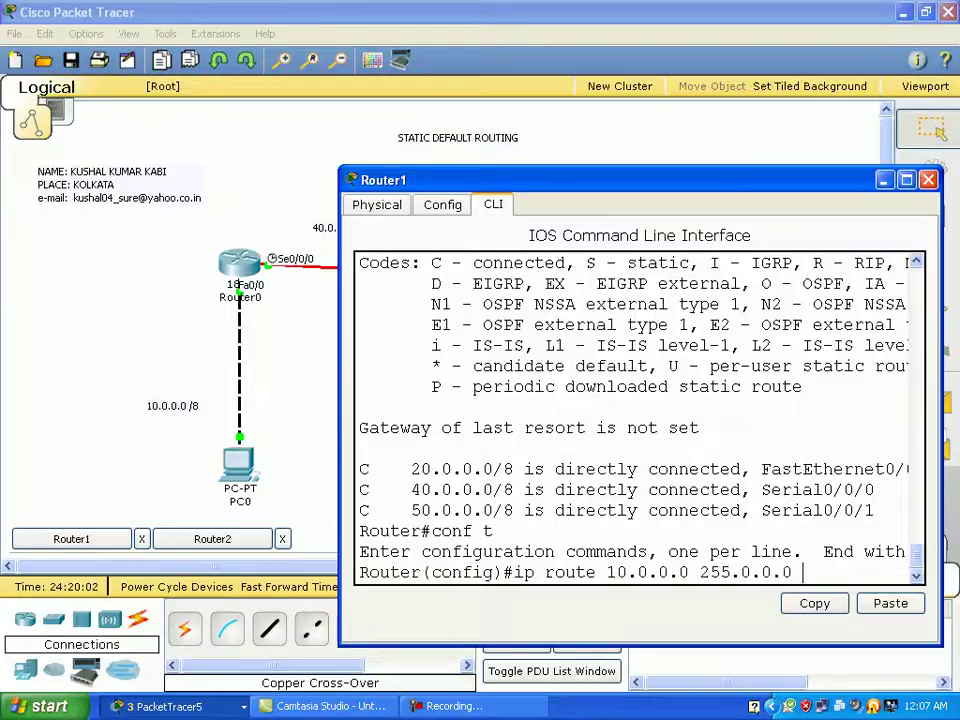
{"action": "type", "text": "40"}
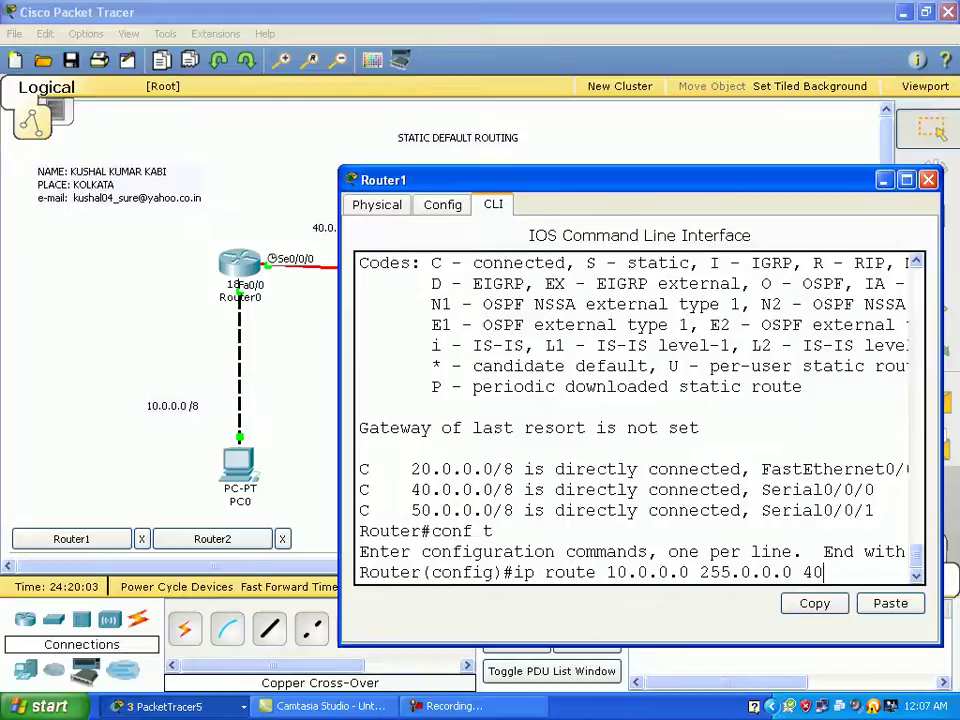
{"action": "type", "text": "."}
{"action": "key", "text": "Return"}
{"action": "type", "text": "."}
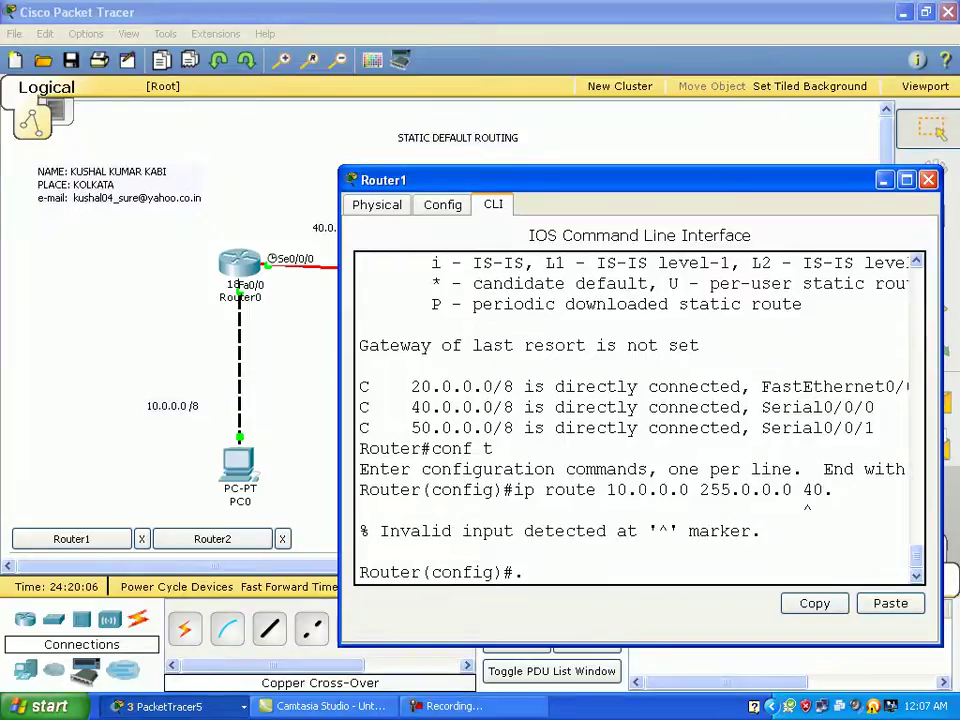
{"action": "key", "text": "Up"}
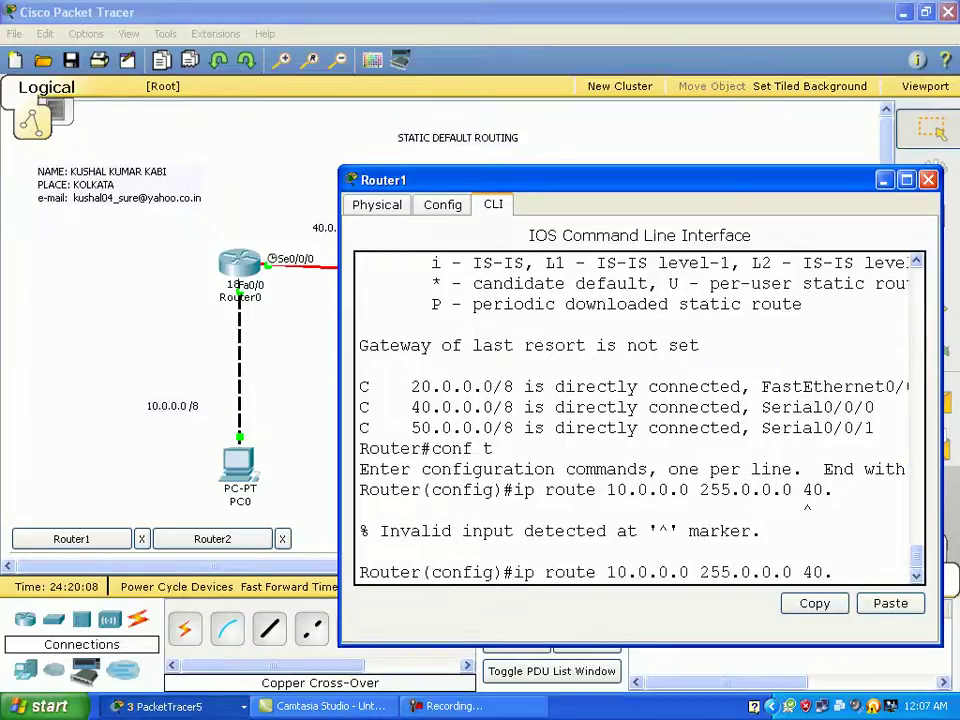
{"action": "type", "text": "0."}
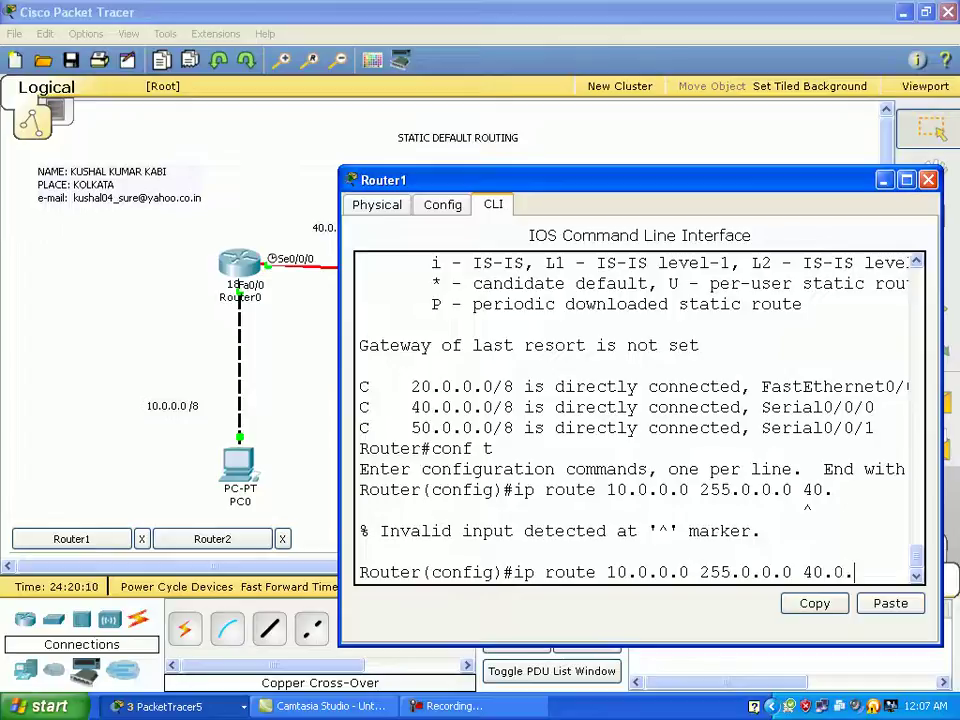
{"action": "type", "text": "0.1"}
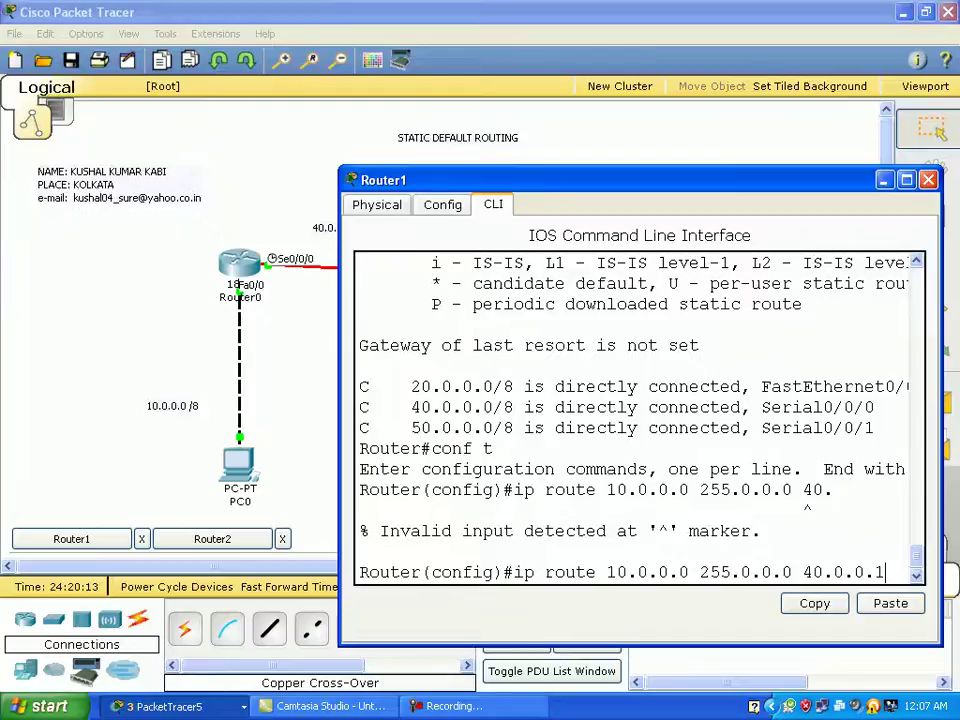
{"action": "key", "text": "Return"}
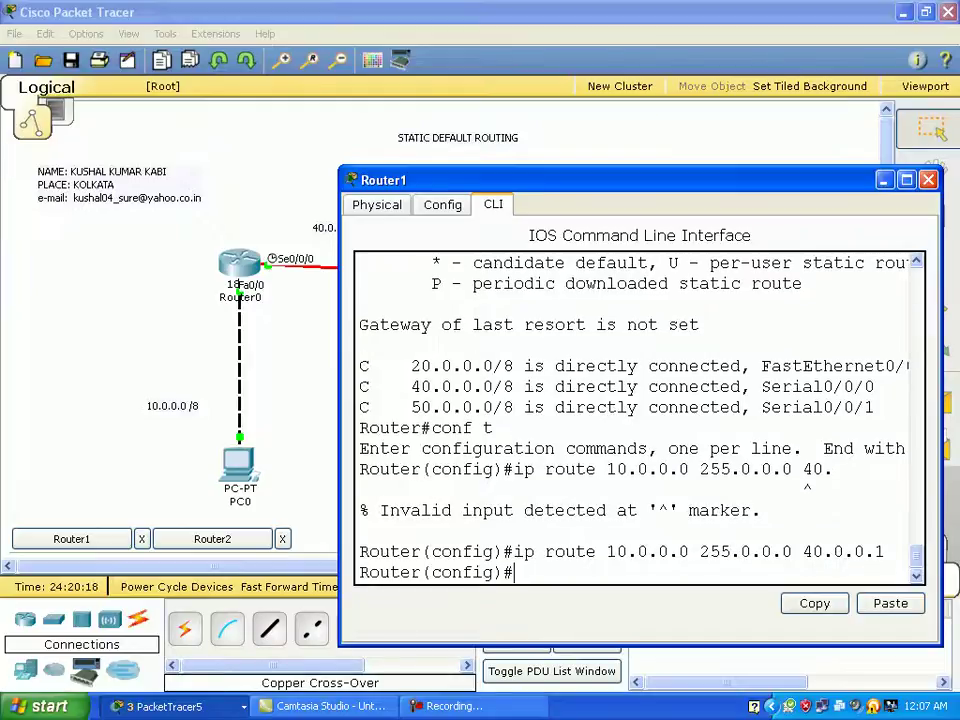
Recall the last route command on Router1 and change its destination network to 30.0.0.0.
{"action": "key", "text": "Up"}
{"action": "key", "text": "Left"}
{"action": "key", "text": "Left"}
{"action": "key", "text": "Left"}
{"action": "key", "text": "Left"}
{"action": "key", "text": "Left"}
{"action": "key", "text": "Left"}
{"action": "key", "text": "Left"}
{"action": "key", "text": "Left"}
{"action": "key", "text": "Left"}
{"action": "key", "text": "Left"}
{"action": "key", "text": "Left"}
{"action": "key", "text": "Left"}
{"action": "key", "text": "Left"}
{"action": "key", "text": "Left"}
{"action": "key", "text": "Left"}
{"action": "key", "text": "Left"}
{"action": "key", "text": "Left"}
{"action": "key", "text": "Left"}
{"action": "key", "text": "Left"}
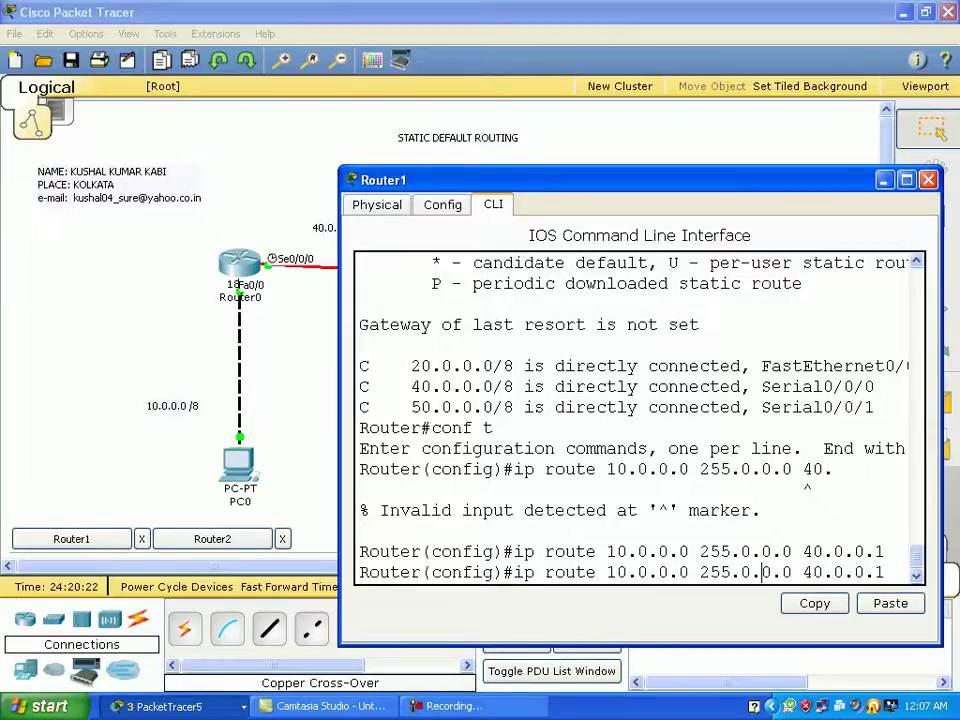
{"action": "key", "text": "Left"}
{"action": "key", "text": "Left"}
{"action": "key", "text": "Left"}
{"action": "key", "text": "Left"}
{"action": "key", "text": "Left"}
{"action": "key", "text": "Left"}
{"action": "key", "text": "Left"}
{"action": "key", "text": "BackSpace"}
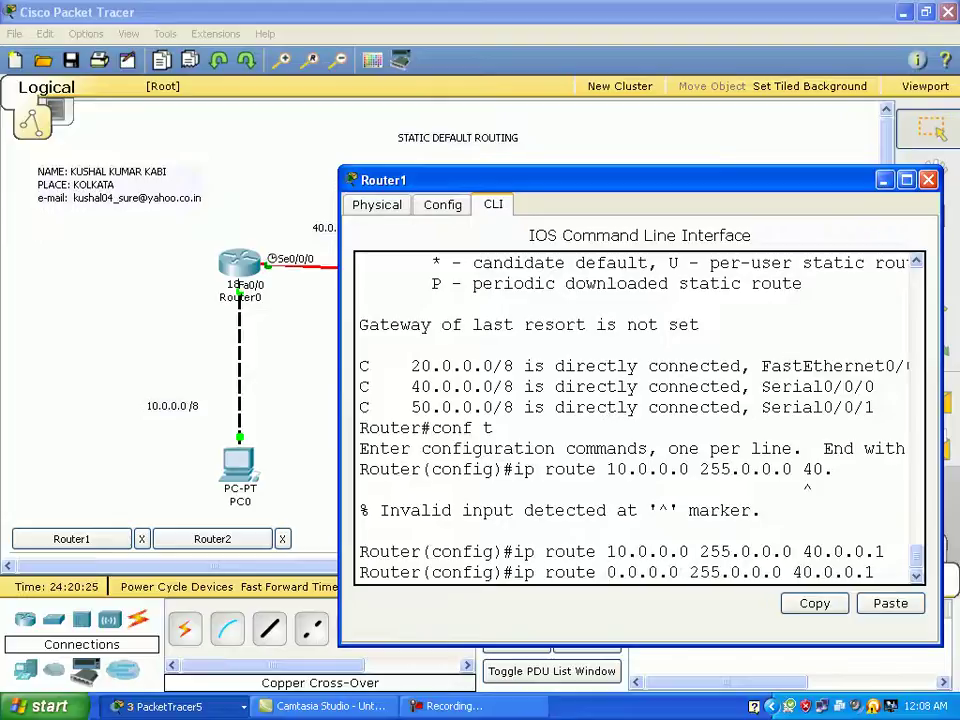
{"action": "type", "text": "3"}
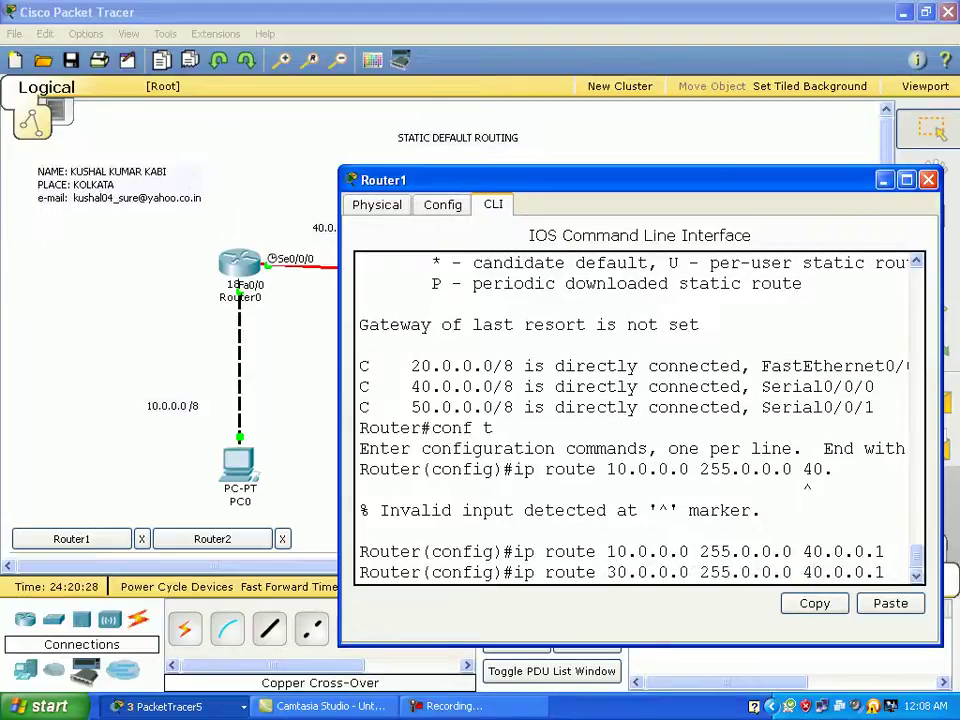
Change the next hop of the recalled 30.0.0.0 255.0.0.0 route command on Router1 to 50.0.0.2.
{"action": "key", "text": "Right"}
{"action": "key", "text": "Right"}
{"action": "key", "text": "Right"}
{"action": "key", "text": "Right"}
{"action": "key", "text": "Right"}
{"action": "key", "text": "Right"}
{"action": "key", "text": "Right"}
{"action": "key", "text": "Right"}
{"action": "key", "text": "Right"}
{"action": "key", "text": "Right"}
{"action": "key", "text": "Right"}
{"action": "key", "text": "Right"}
{"action": "key", "text": "Right"}
{"action": "key", "text": "Right"}
{"action": "key", "text": "Right"}
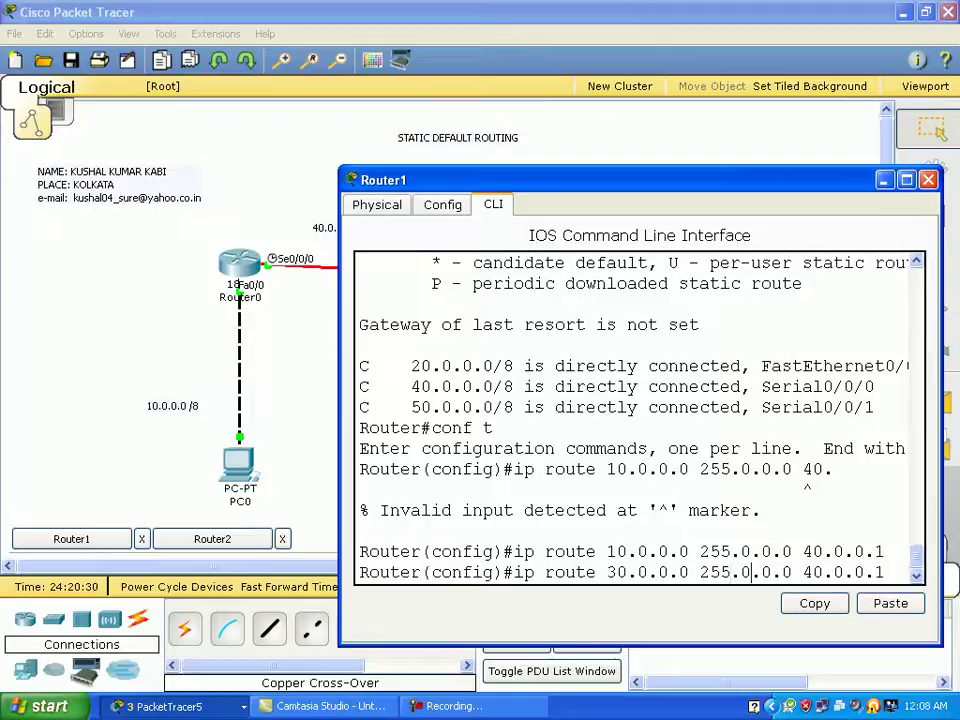
{"action": "key", "text": "Right"}
{"action": "key", "text": "Right"}
{"action": "key", "text": "Right"}
{"action": "key", "text": "BackSpace"}
{"action": "type", "text": "5"}
{"action": "key", "text": "Right"}
{"action": "key", "text": "Right"}
{"action": "key", "text": "Right"}
{"action": "key", "text": "Right"}
{"action": "key", "text": "Right"}
{"action": "key", "text": "Right"}
{"action": "key", "text": "Right"}
{"action": "key", "text": "BackSpace"}
{"action": "type", "text": "2"}
Check the edited route against the topology, submit it on Router1 and close the router's window.
{"action": "left_click_drag", "start_coordinate": [640, 180], "coordinate": [532, 462]}
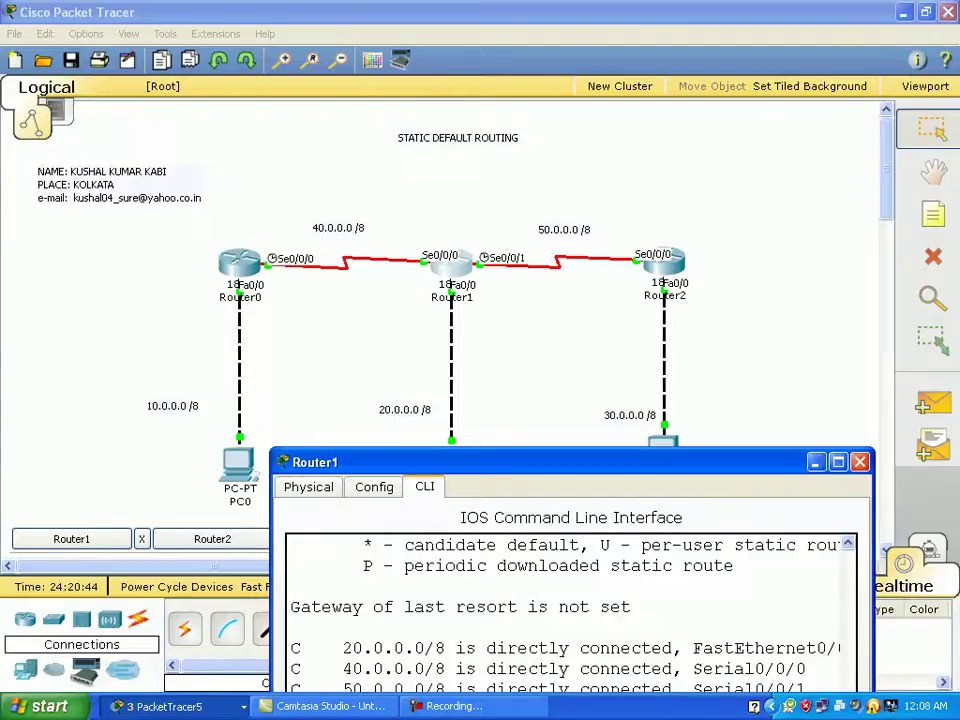
{"action": "left_click_drag", "start_coordinate": [565, 462], "coordinate": [553, 154]}
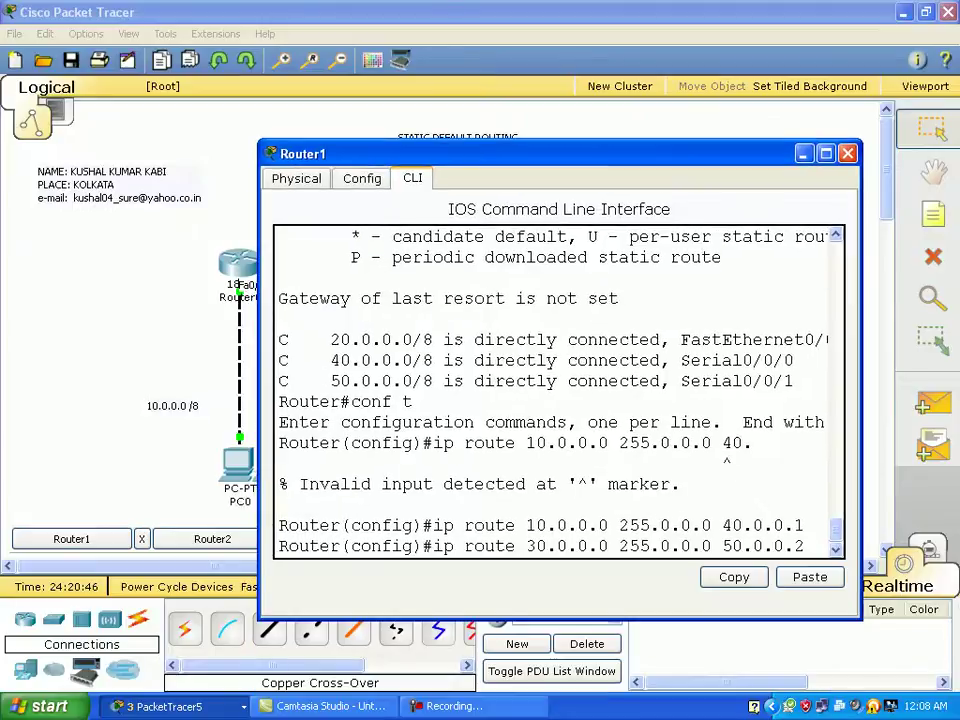
{"action": "key", "text": "Return"}
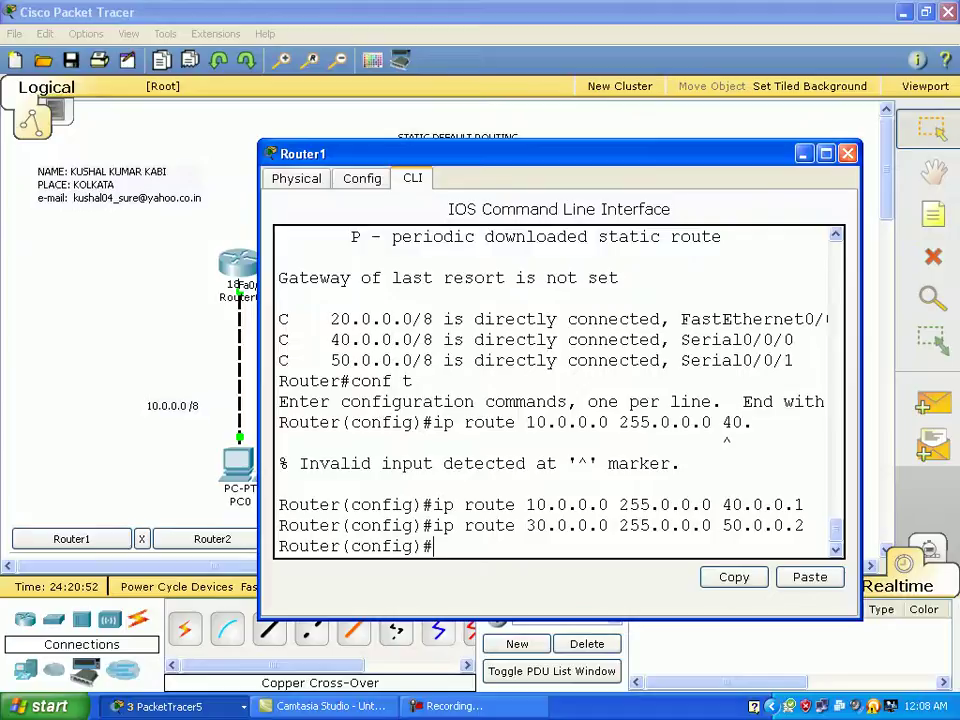
{"action": "key", "text": "alt+F4"}
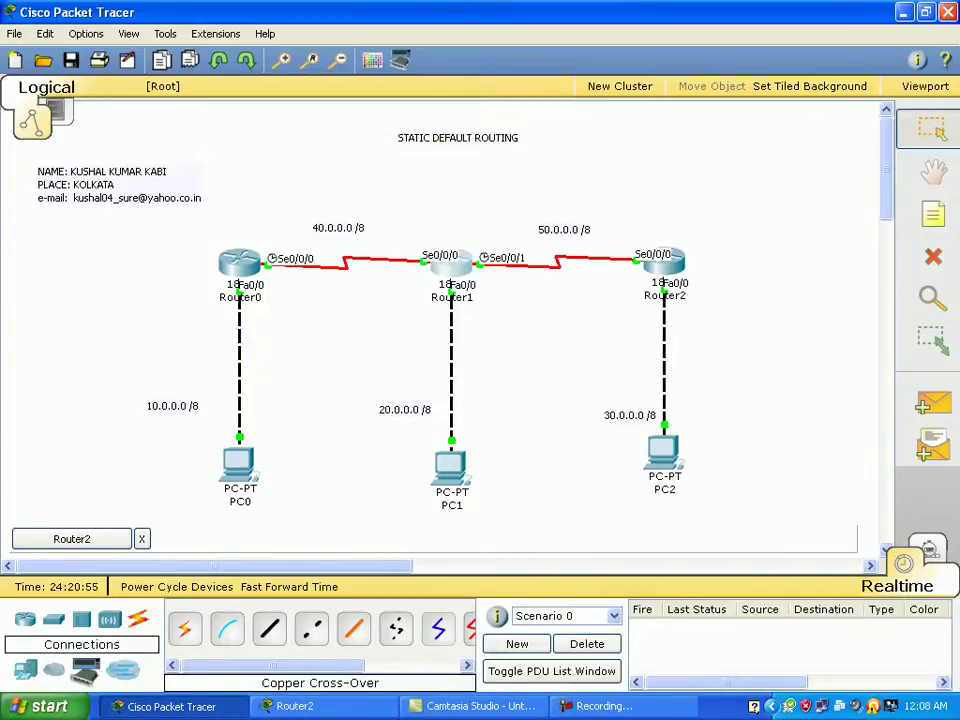
Bring up Router2's command line and exit interface configuration to global configuration mode.
{"action": "key", "text": "alt+Tab"}
{"action": "left_click_drag", "start_coordinate": [406, 151], "coordinate": [551, 196]}
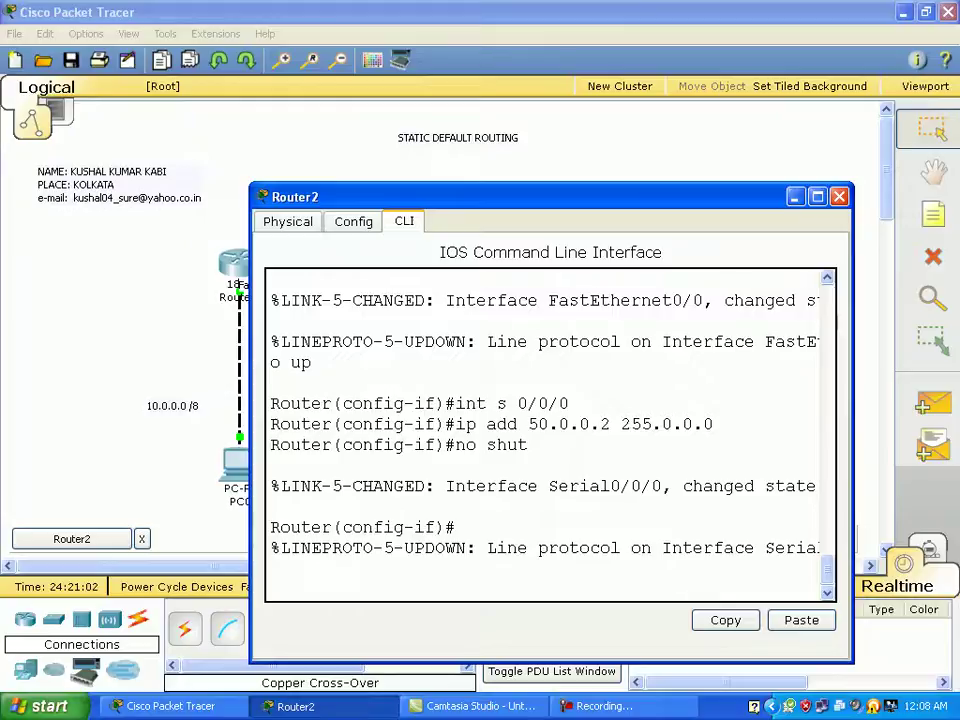
{"action": "key", "text": "Return"}
{"action": "key", "text": "Return"}
{"action": "key", "text": "Return"}
{"action": "key", "text": "Return"}
{"action": "key", "text": "Return"}
{"action": "key", "text": "Return"}
{"action": "key", "text": "Return"}
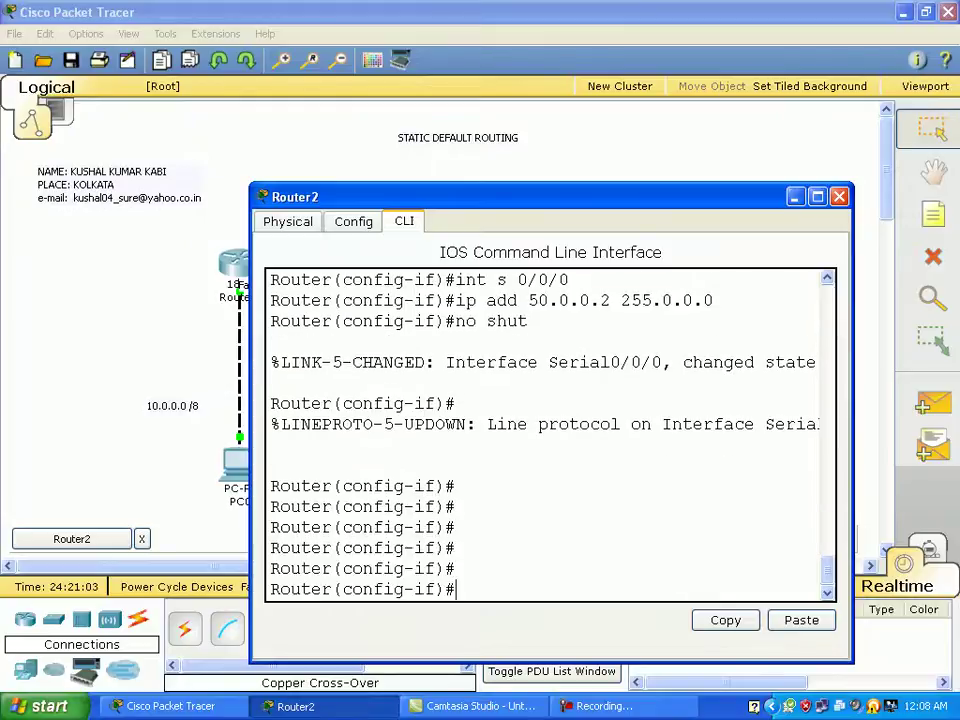
{"action": "type", "text": "exi"}
{"action": "type", "text": "t"}
{"action": "key", "text": "Return"}
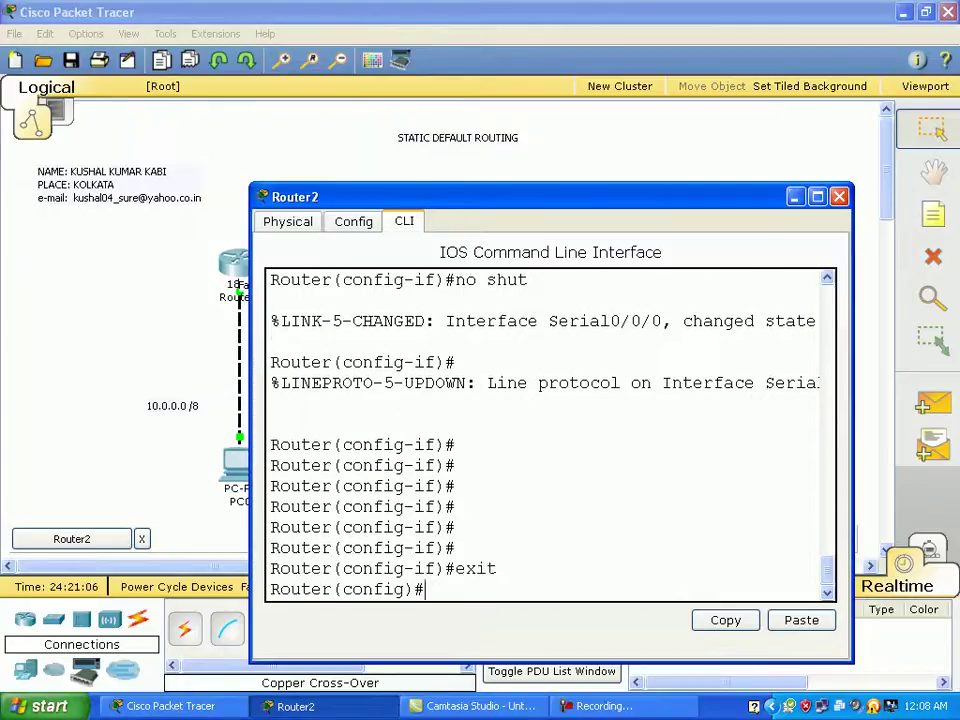
Add a default route on Router2 for 0.0.0.0 0.0.0.0 via next hop 50.0.0.1 and close its window.
{"action": "type", "text": "ip route 0.0.0.0"}
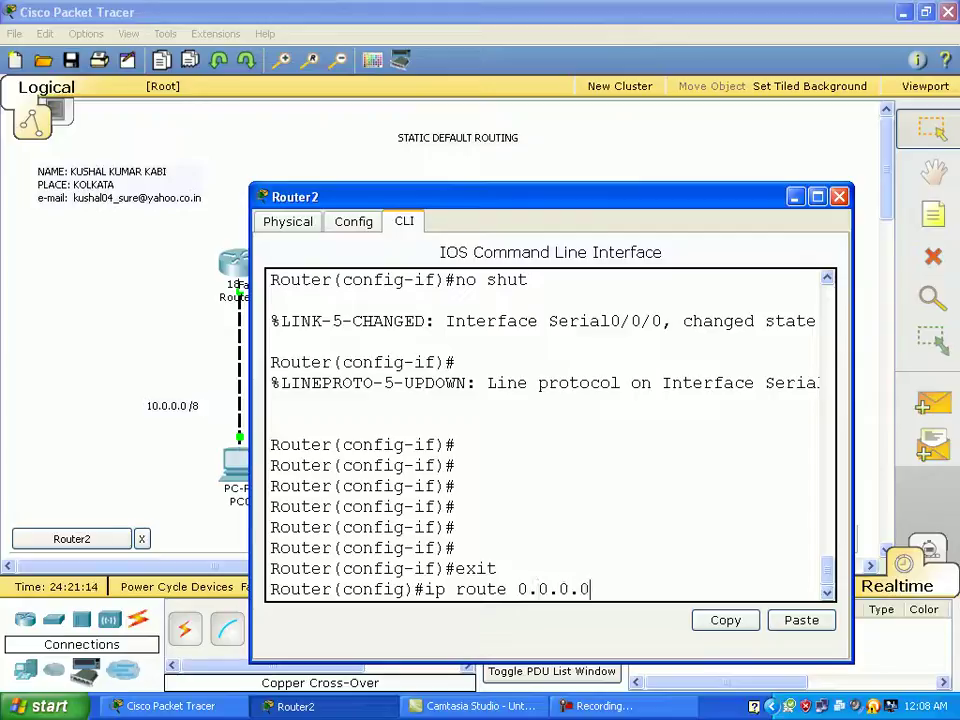
{"action": "type", "text": " 0.0.0.0"}
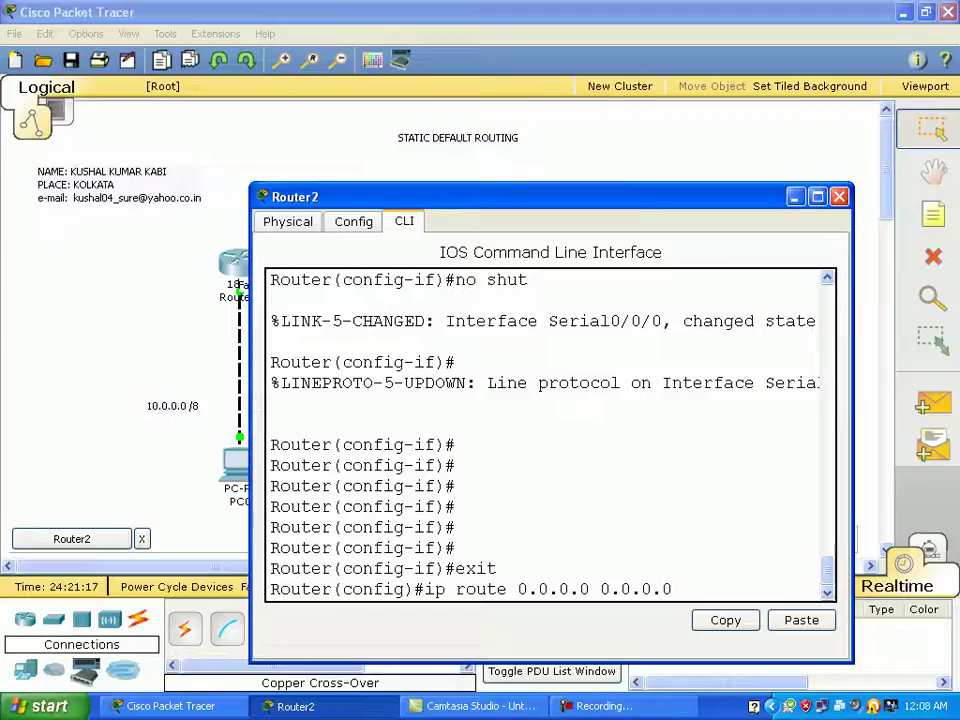
{"action": "type", "text": " 50.0.0.1"}
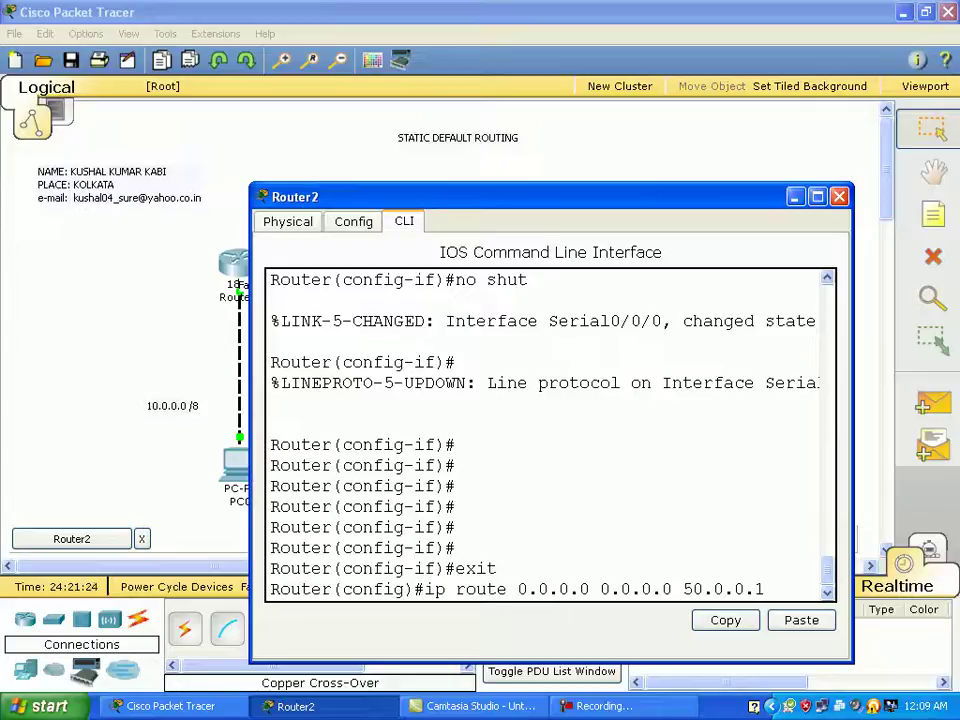
{"action": "left_click_drag", "start_coordinate": [550, 196], "coordinate": [575, 347]}
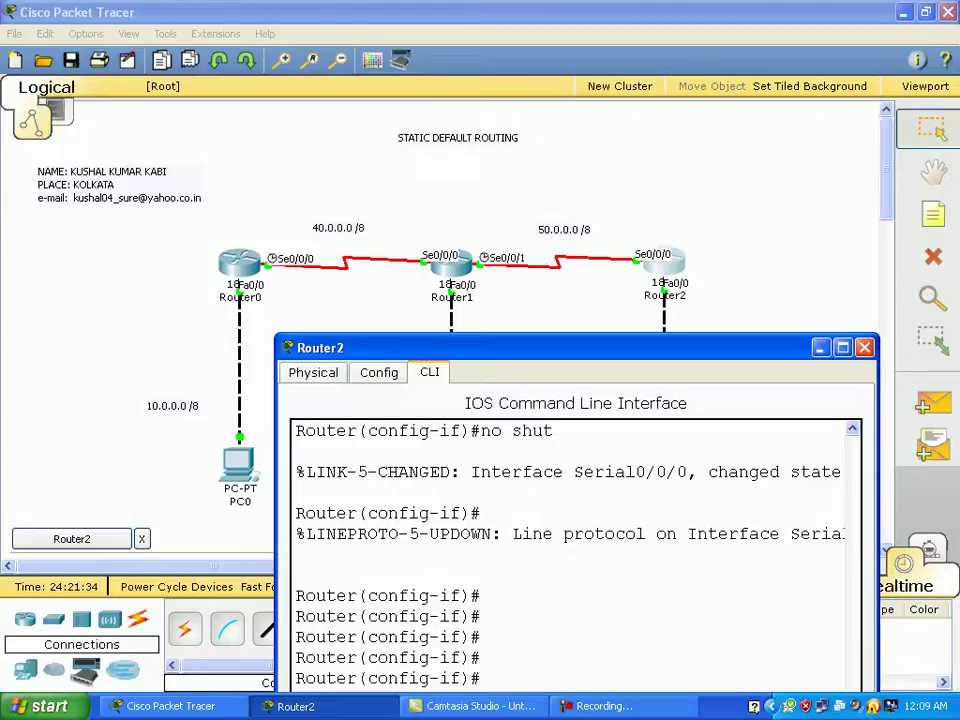
{"action": "left_click_drag", "start_coordinate": [575, 347], "coordinate": [509, 174]}
{"action": "key", "text": "Return"}
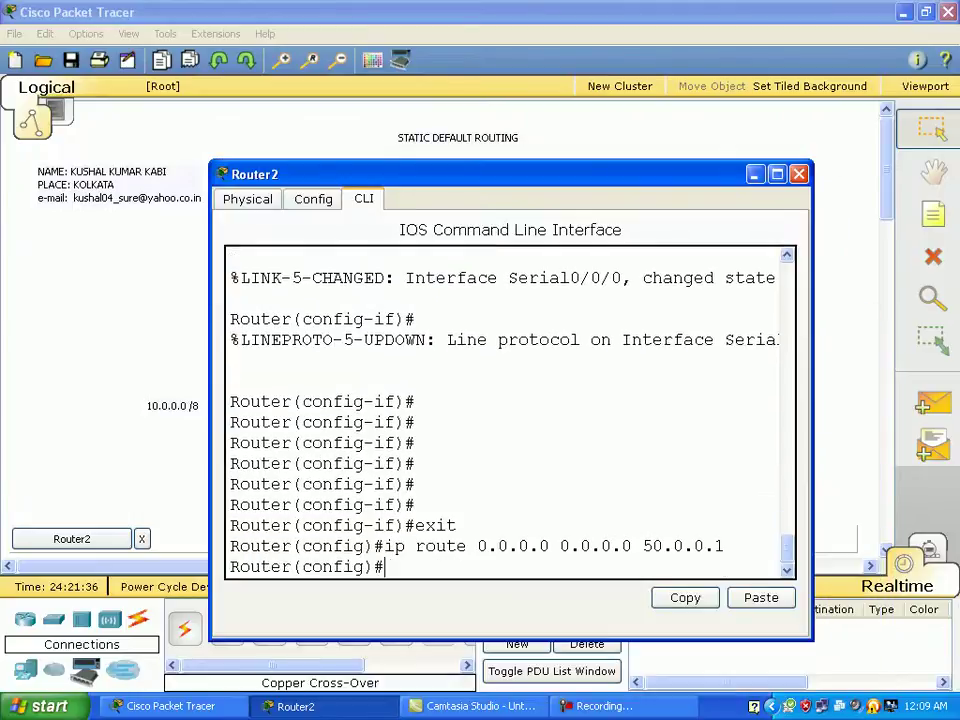
{"action": "left_click", "coordinate": [798, 174]}
Open PC0's command prompt, ping 30.0.0.2 twice and close the PC's window.
{"action": "left_click", "coordinate": [238, 463]}
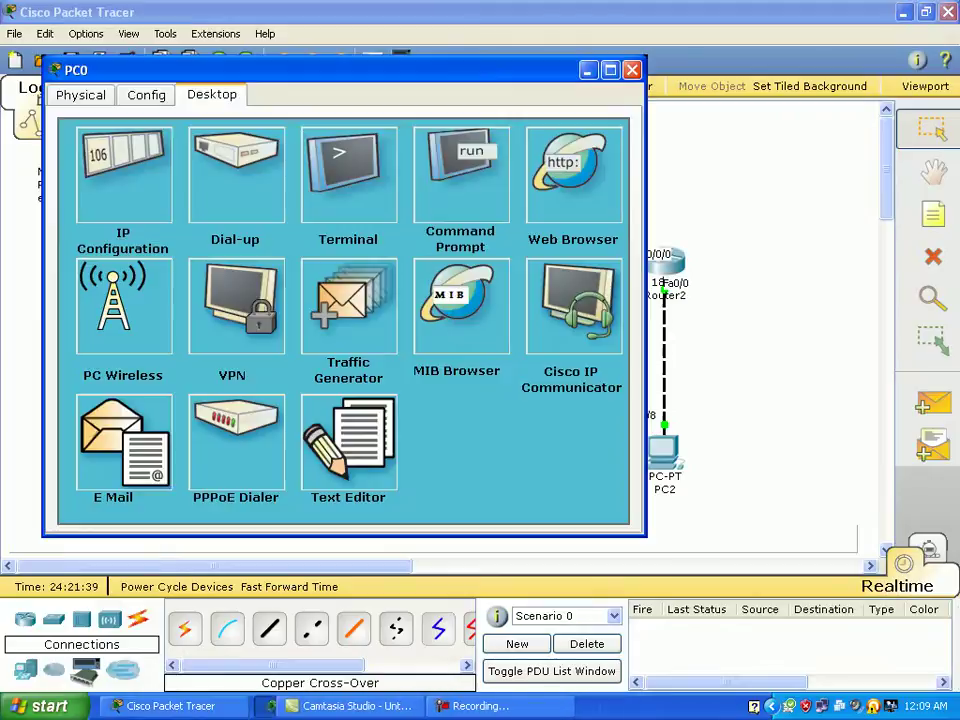
{"action": "left_click", "coordinate": [460, 175]}
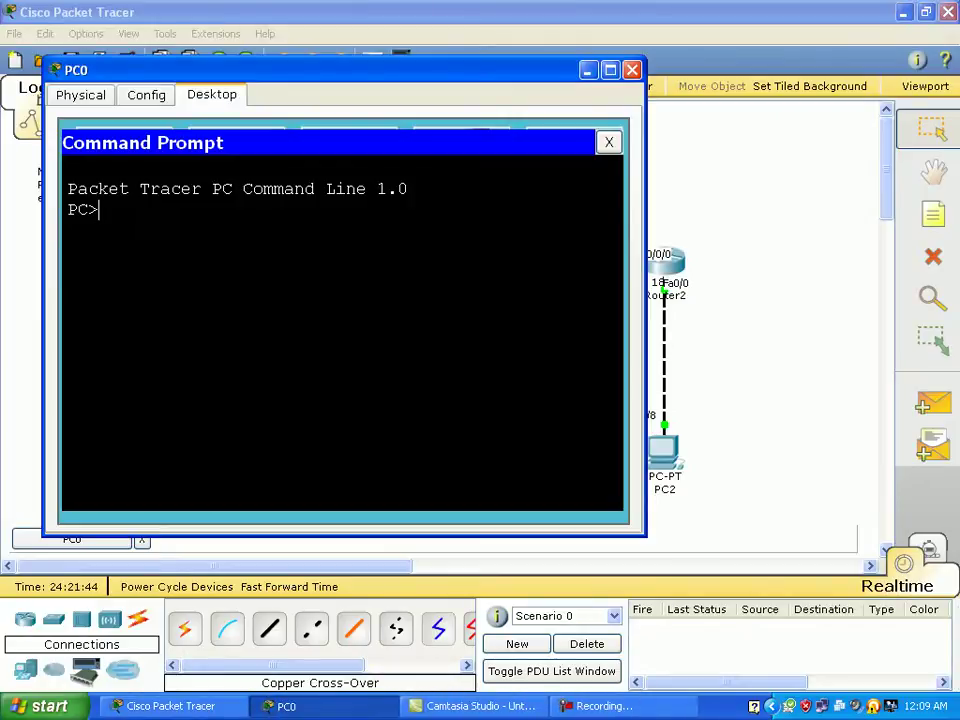
{"action": "left_click_drag", "start_coordinate": [344, 70], "coordinate": [564, 582]}
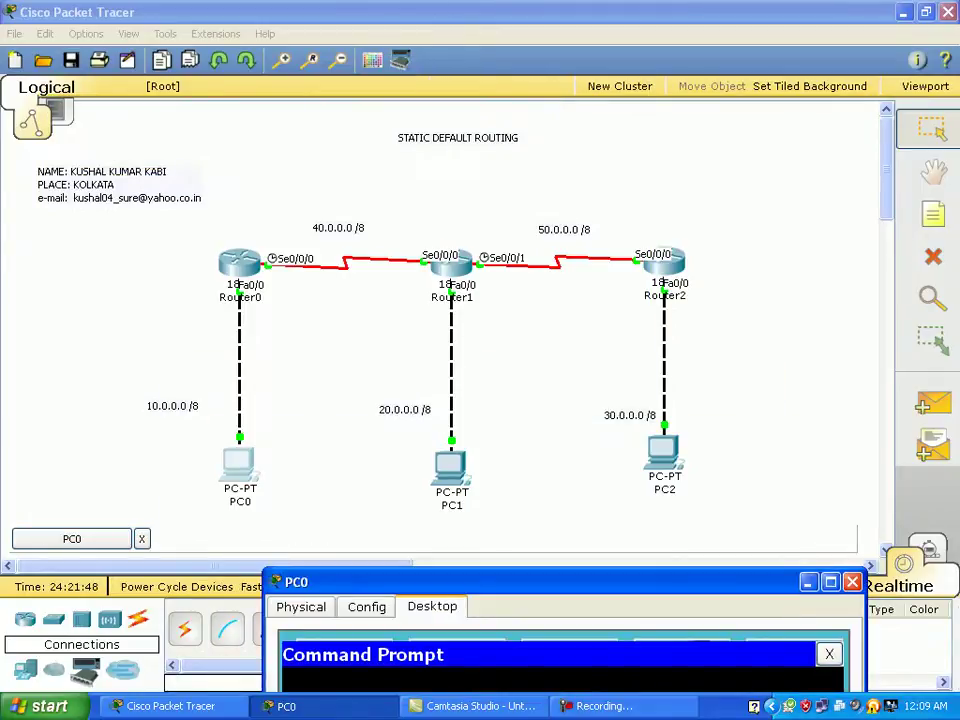
{"action": "left_click_drag", "start_coordinate": [520, 581], "coordinate": [367, 150]}
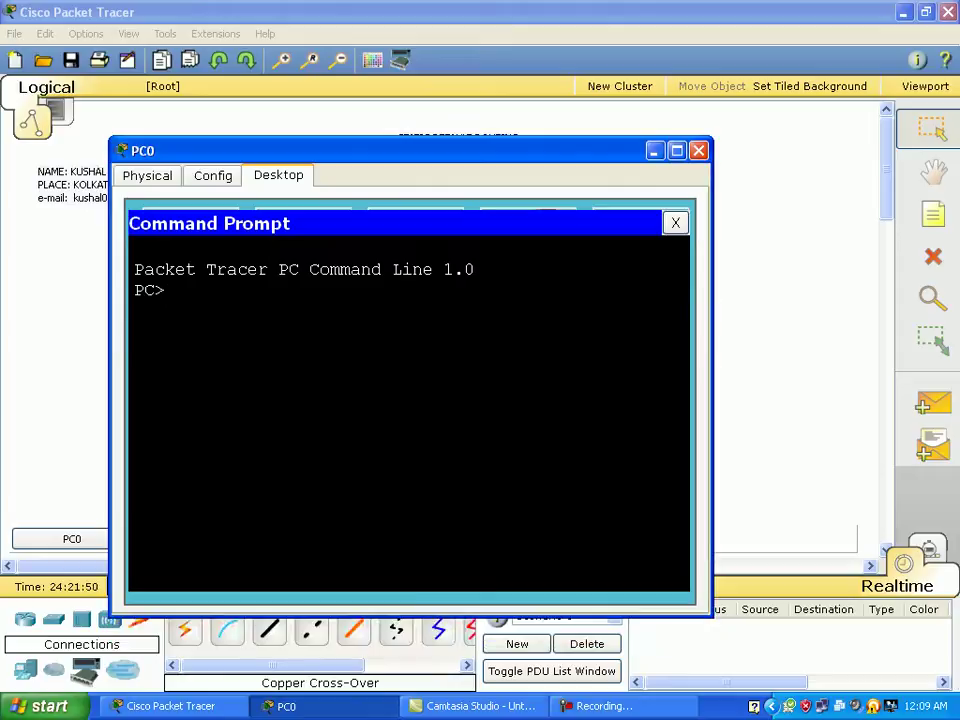
{"action": "type", "text": "ping 30.0.0."}
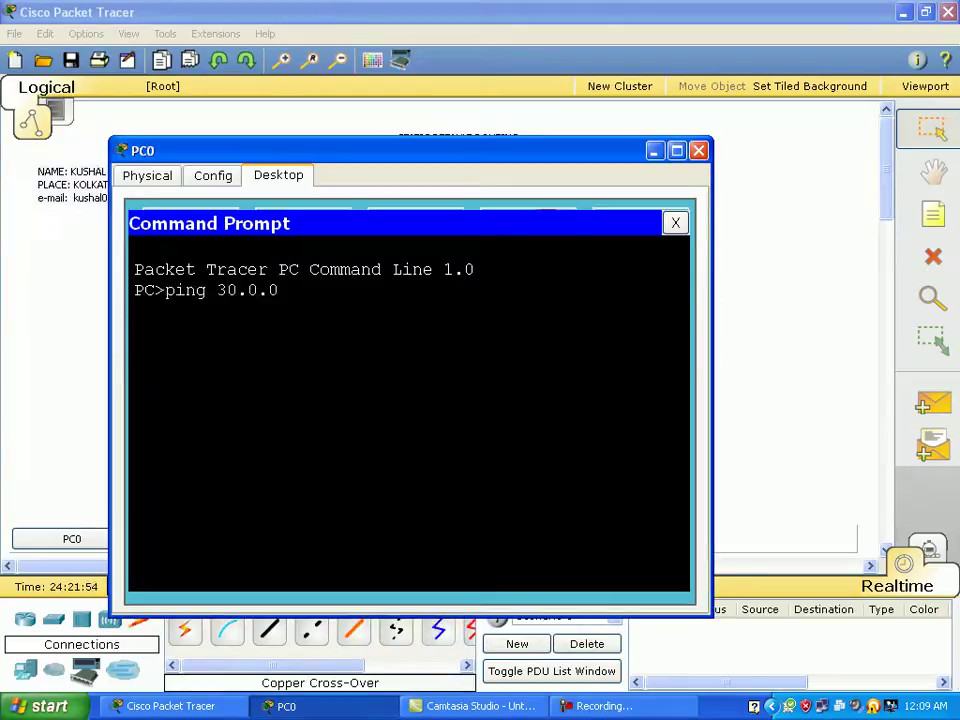
{"action": "type", "text": "2"}
{"action": "key", "text": "Return"}
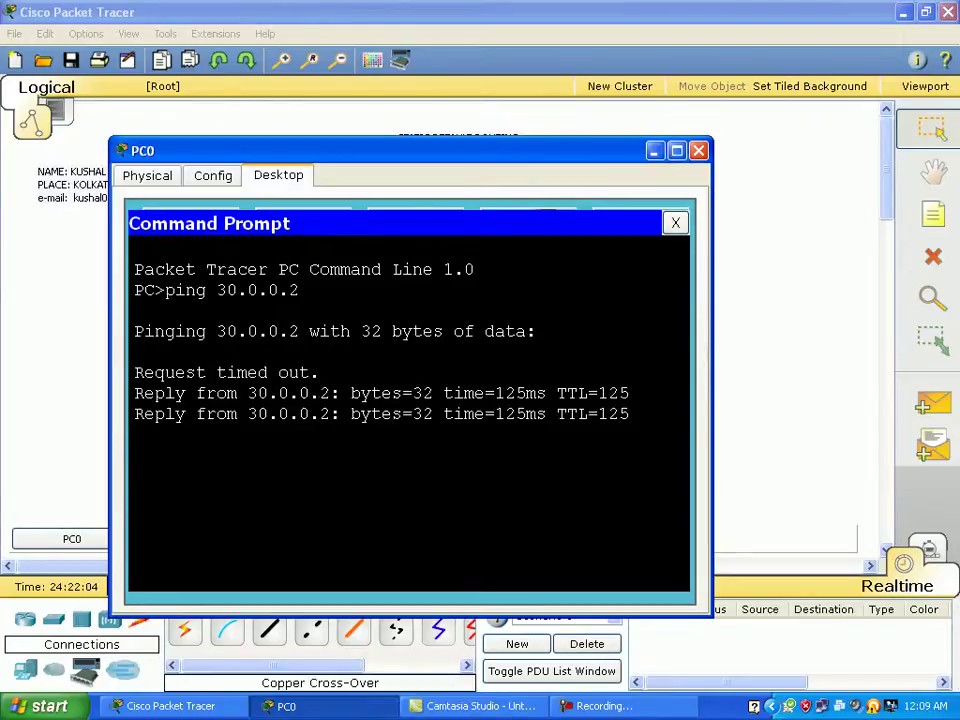
{"action": "key", "text": "Up"}
{"action": "key", "text": "Return"}
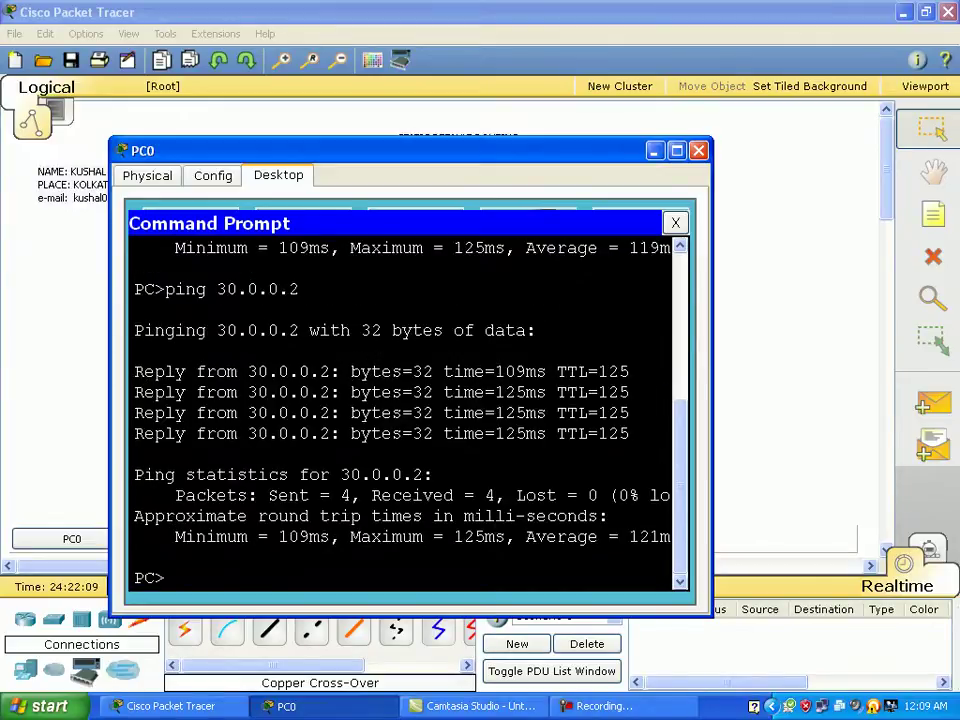
{"action": "key", "text": "alt+F4"}
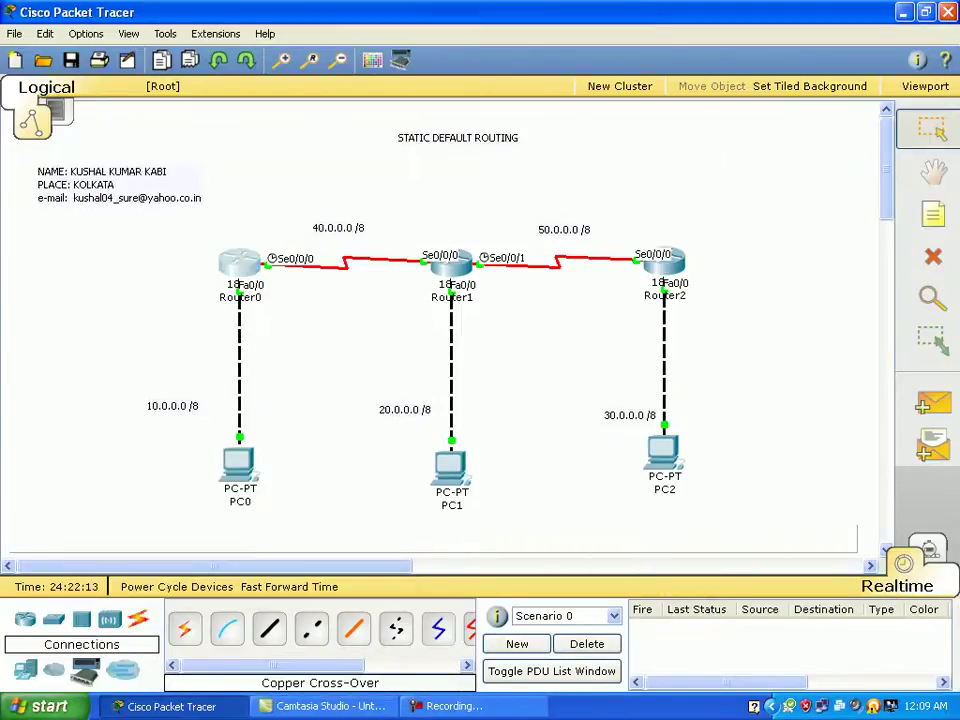
Return Router0's command line to privileged mode, examine its IP routing table and close the window.
{"action": "left_click", "coordinate": [240, 262]}
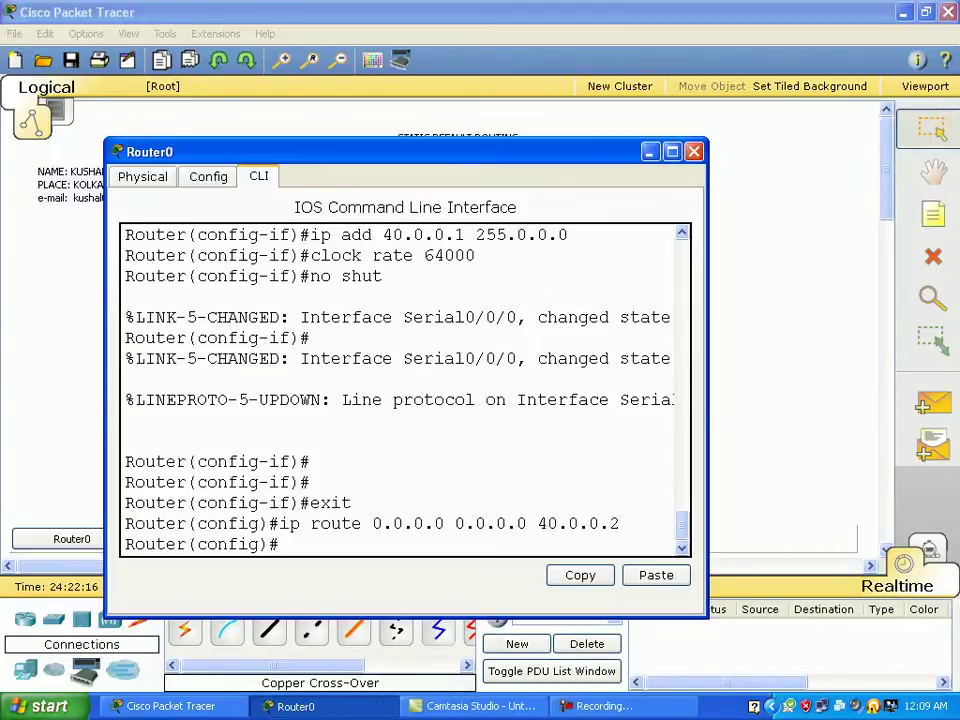
{"action": "key", "text": "ctrl+z"}
{"action": "key", "text": "Return"}
{"action": "key", "text": "Return"}
{"action": "key", "text": "Return"}
{"action": "key", "text": "Return"}
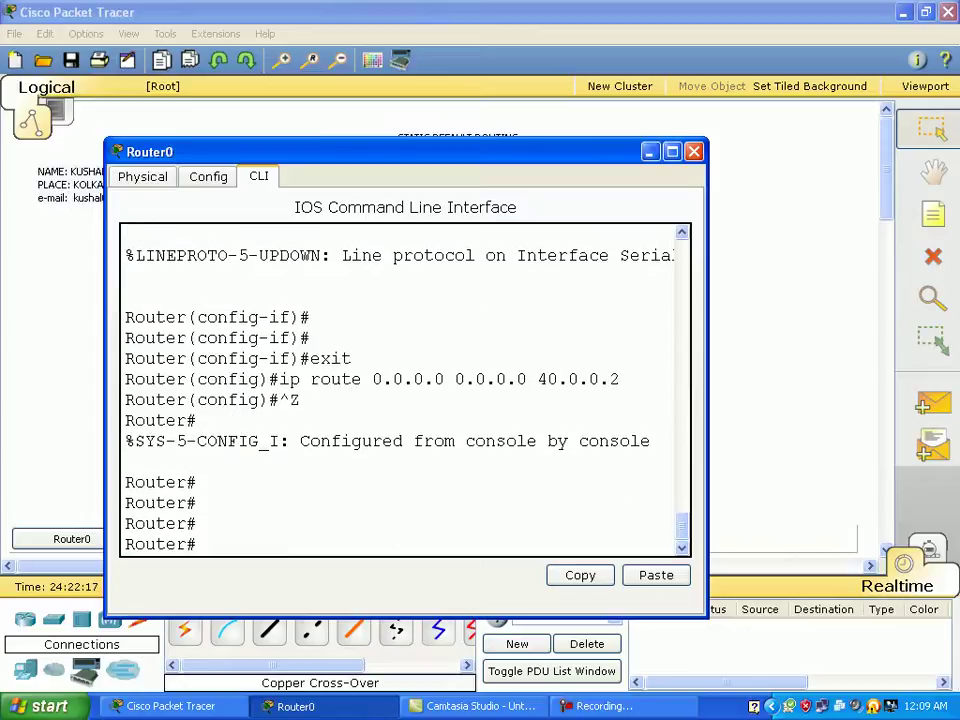
{"action": "type", "text": "sh ip route"}
{"action": "key", "text": "Return"}
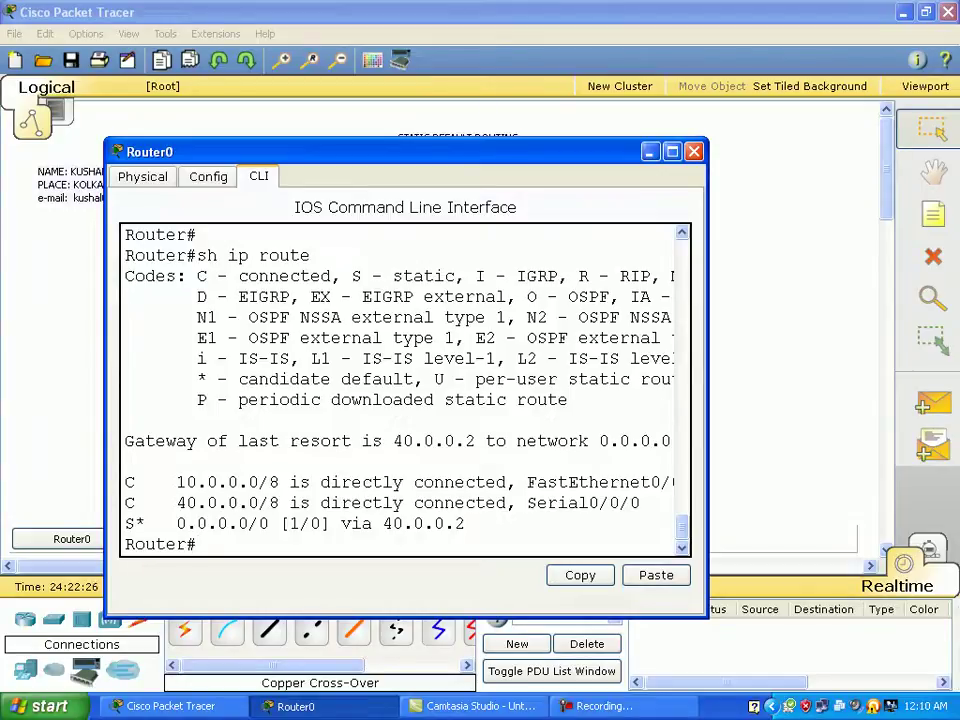
{"action": "left_click_drag", "start_coordinate": [134, 523], "coordinate": [197, 544]}
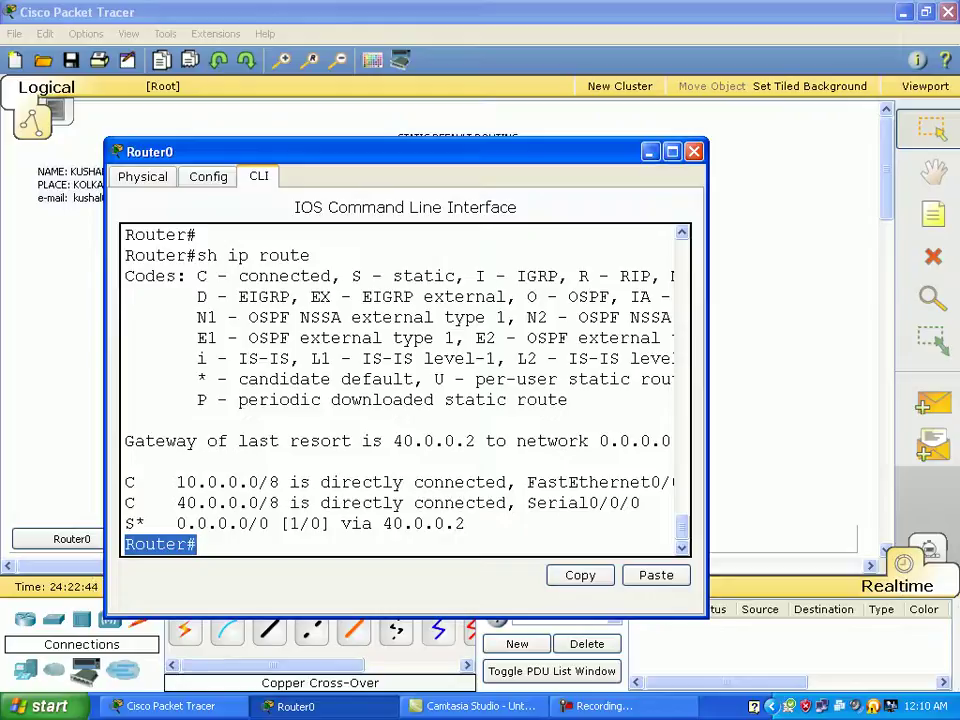
{"action": "left_click", "coordinate": [693, 151]}
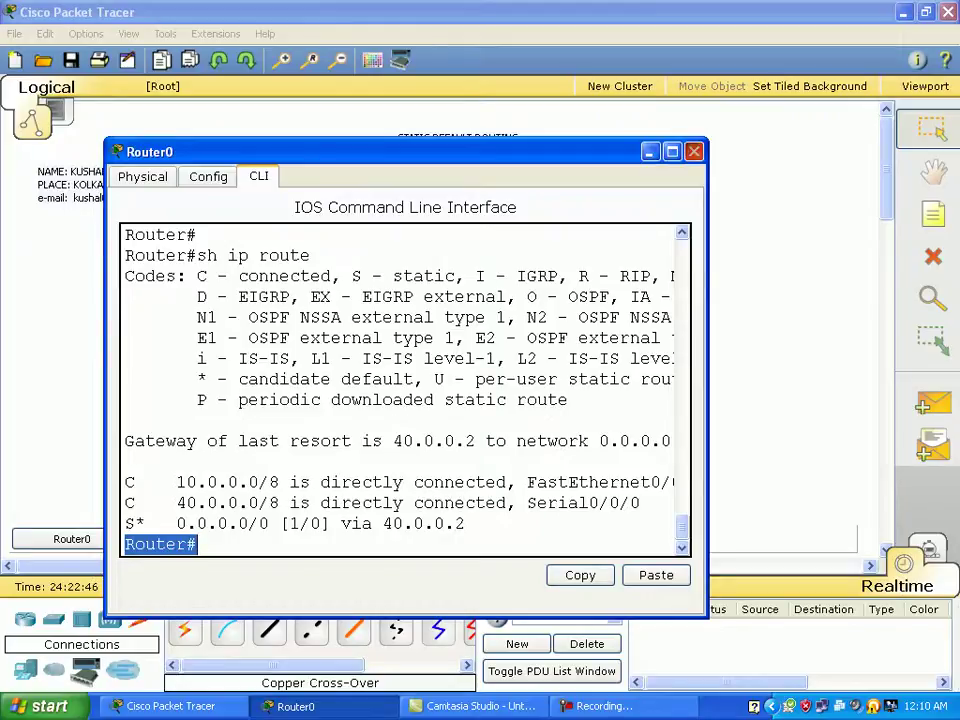